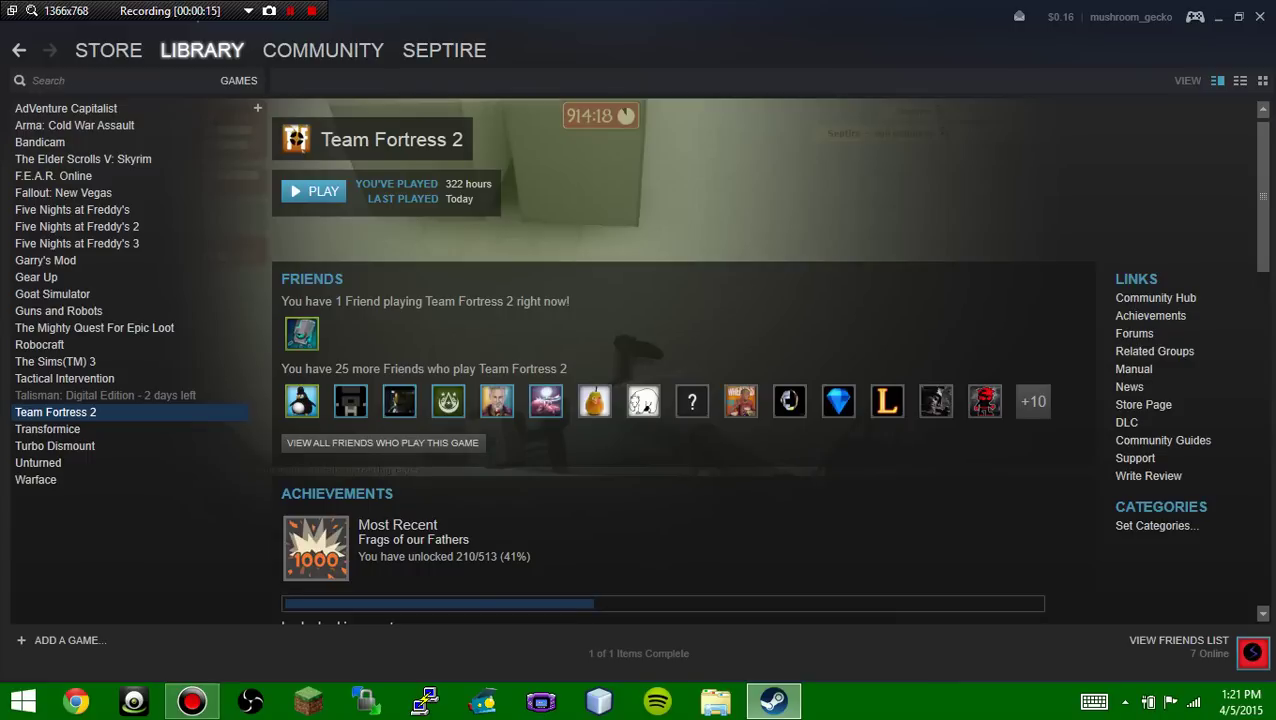
# - Open Task Manager and toggle it between fewer details and the full process list
pyautogui.hotkey('ctrl', 'shift', 'Escape')
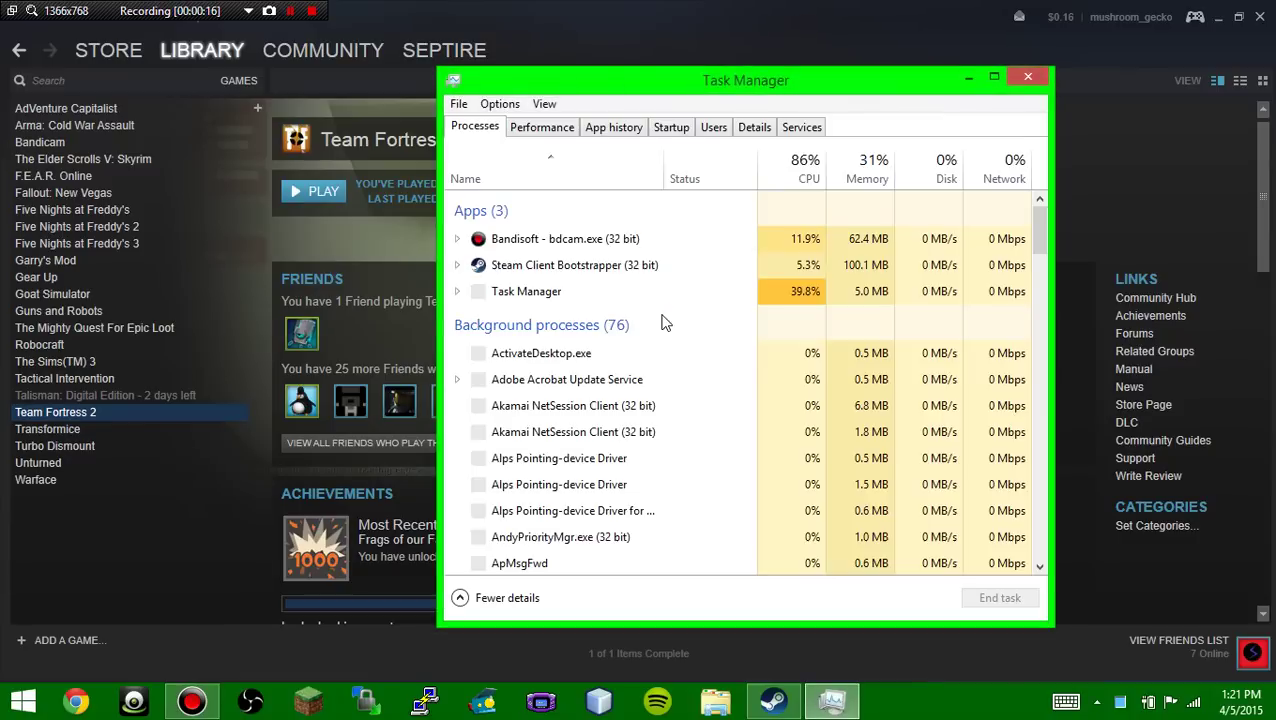
pyautogui.click(507, 597)
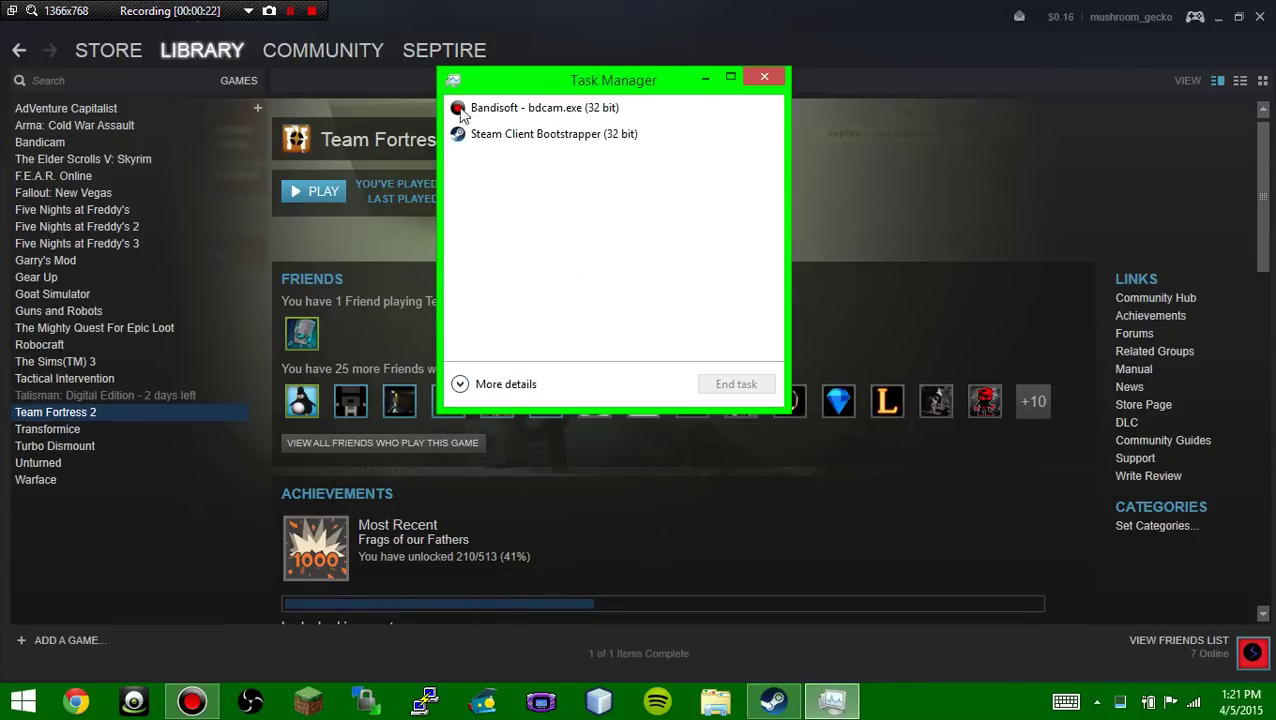
pyautogui.click(466, 387)
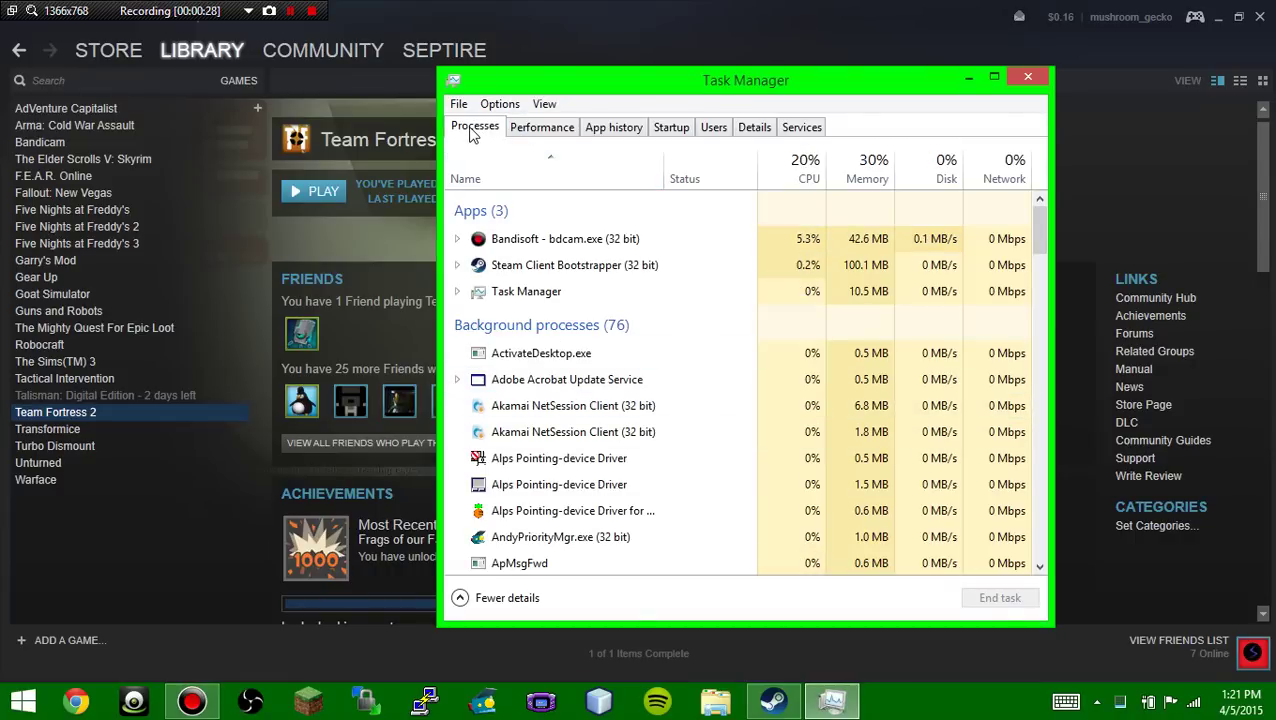
# - Show the CPU and then the Memory performance pages: 8.0 GB DDR3, 2.4 GB in use
pyautogui.click(553, 132)
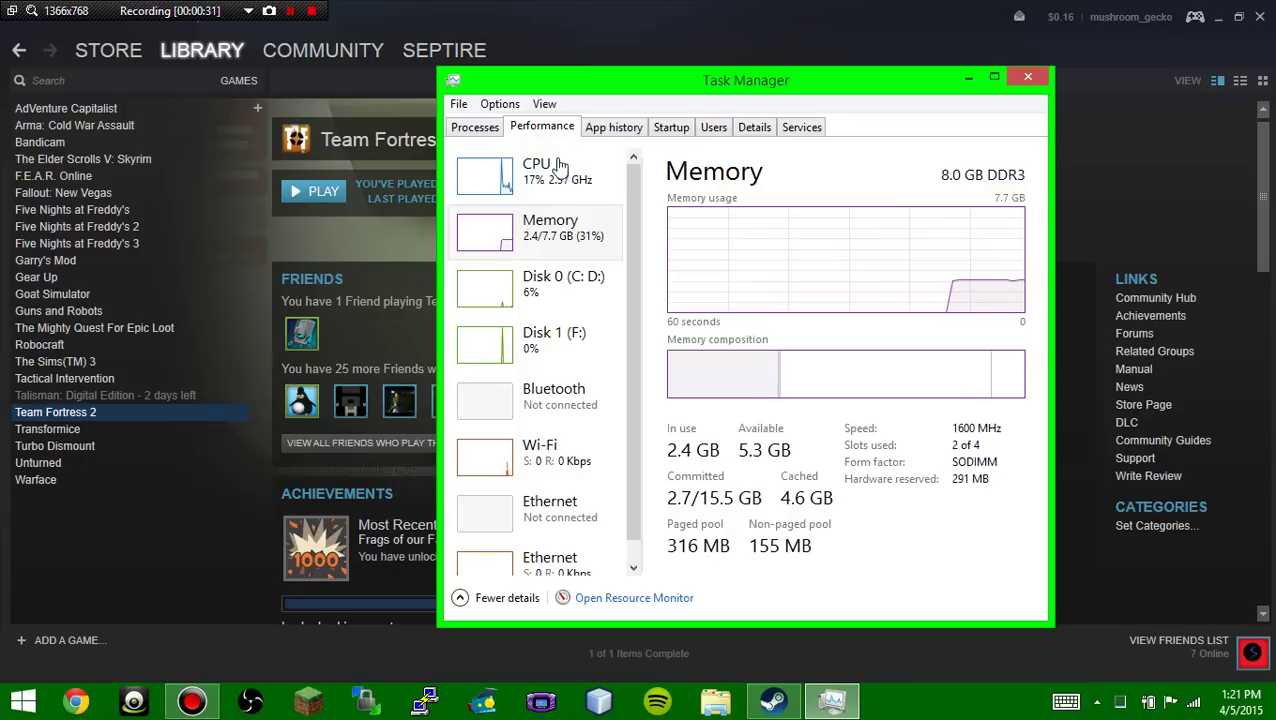
pyautogui.click(558, 176)
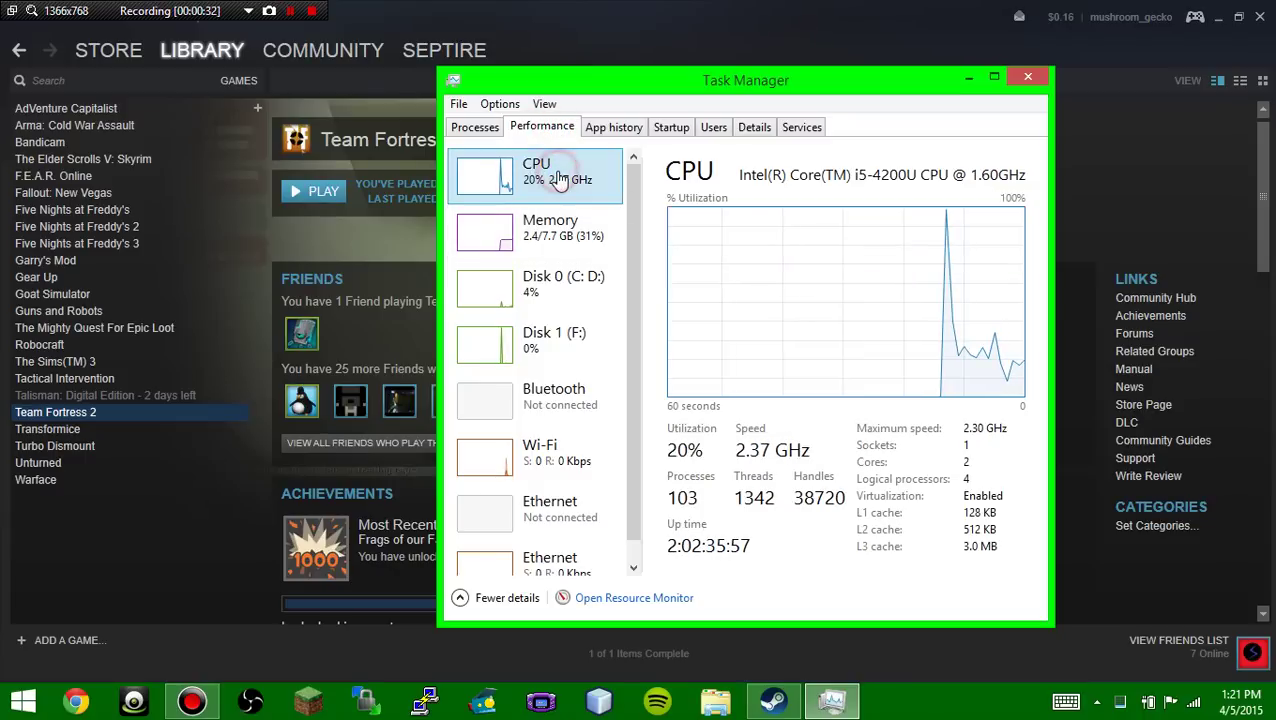
pyautogui.click(574, 231)
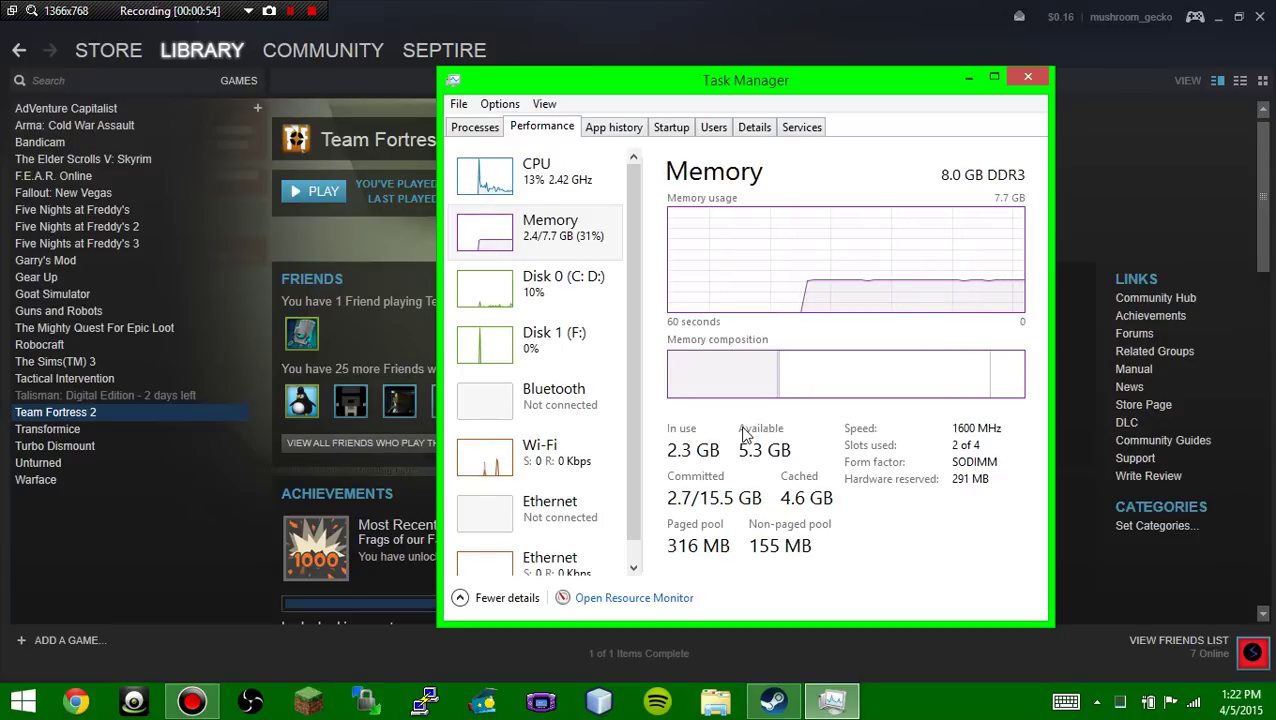
pyautogui.doubleClick(940, 187)
pyautogui.doubleClick(682, 208)
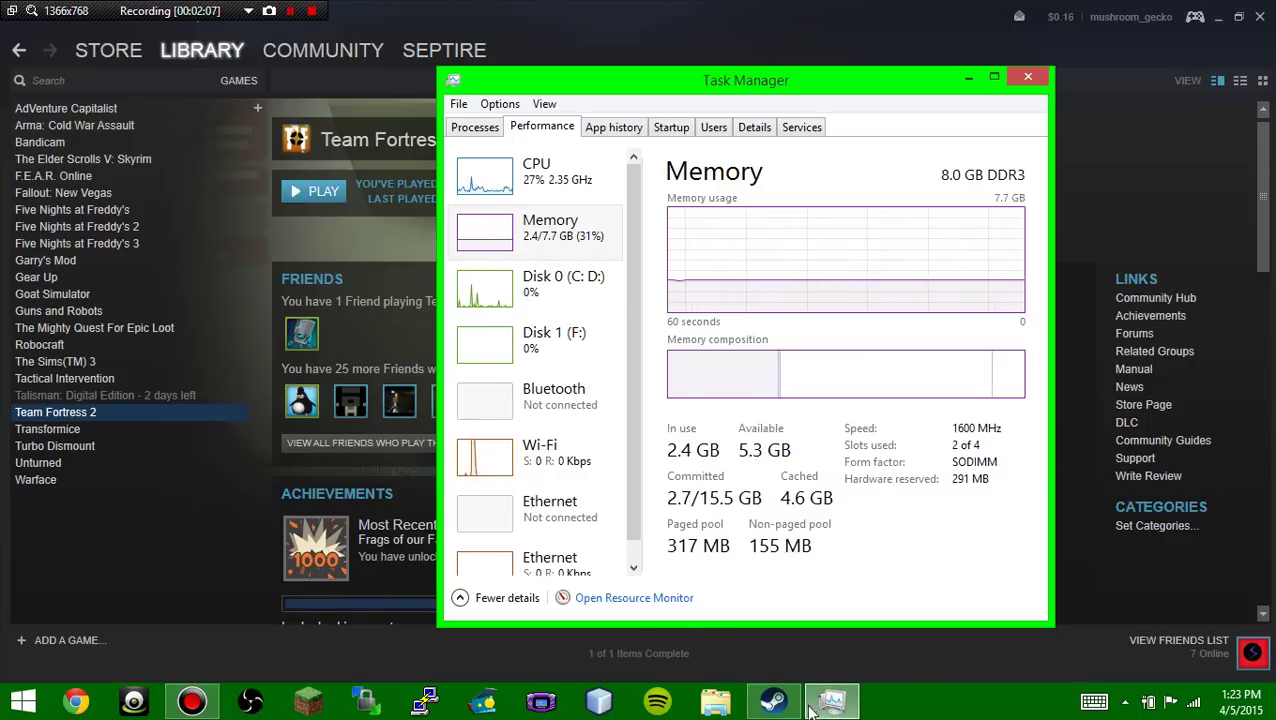
pyautogui.moveTo(791, 710)
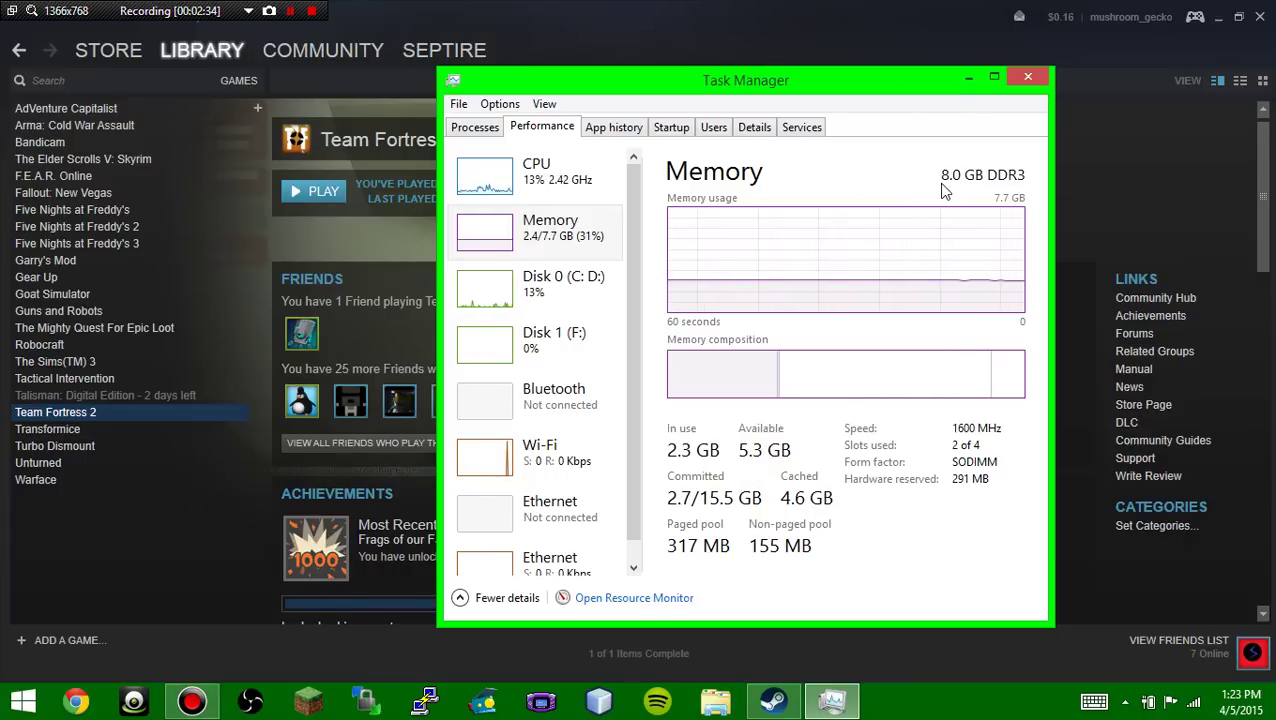
# - Filter the Steam library to games and open Team Fortress 2's Properties
pyautogui.click(242, 456)
pyautogui.click(130, 413)
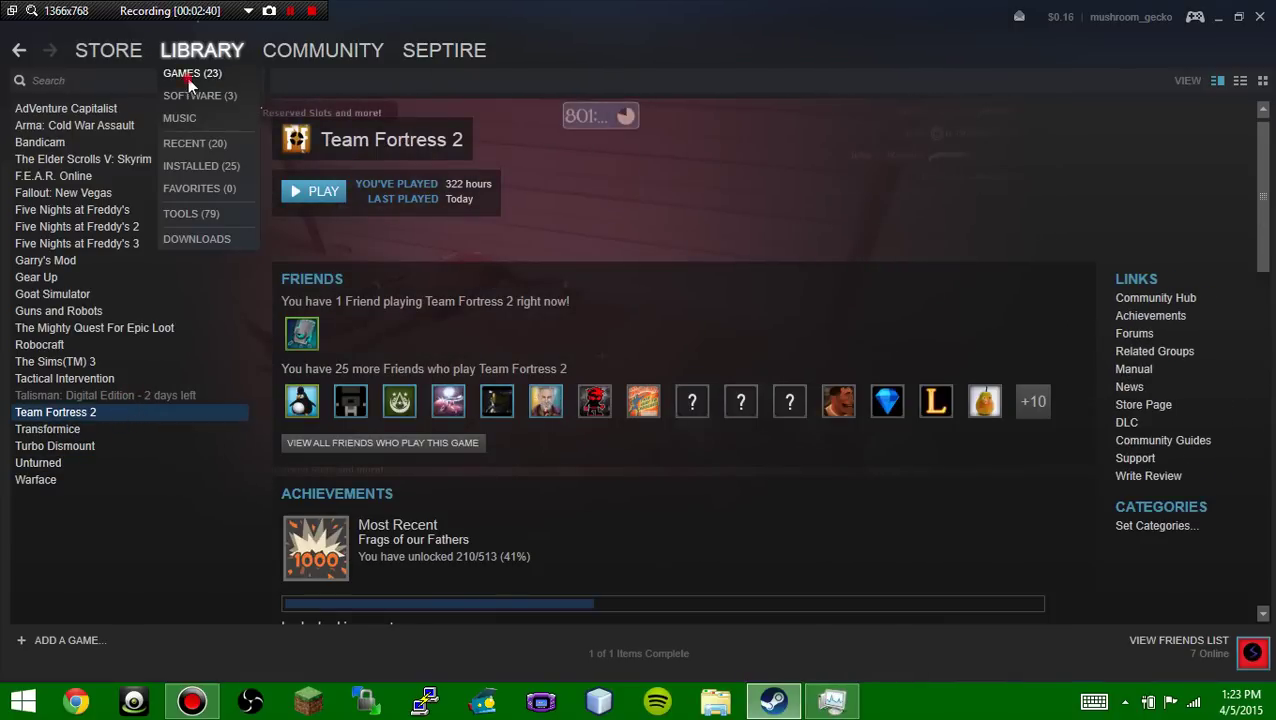
pyautogui.click(188, 76)
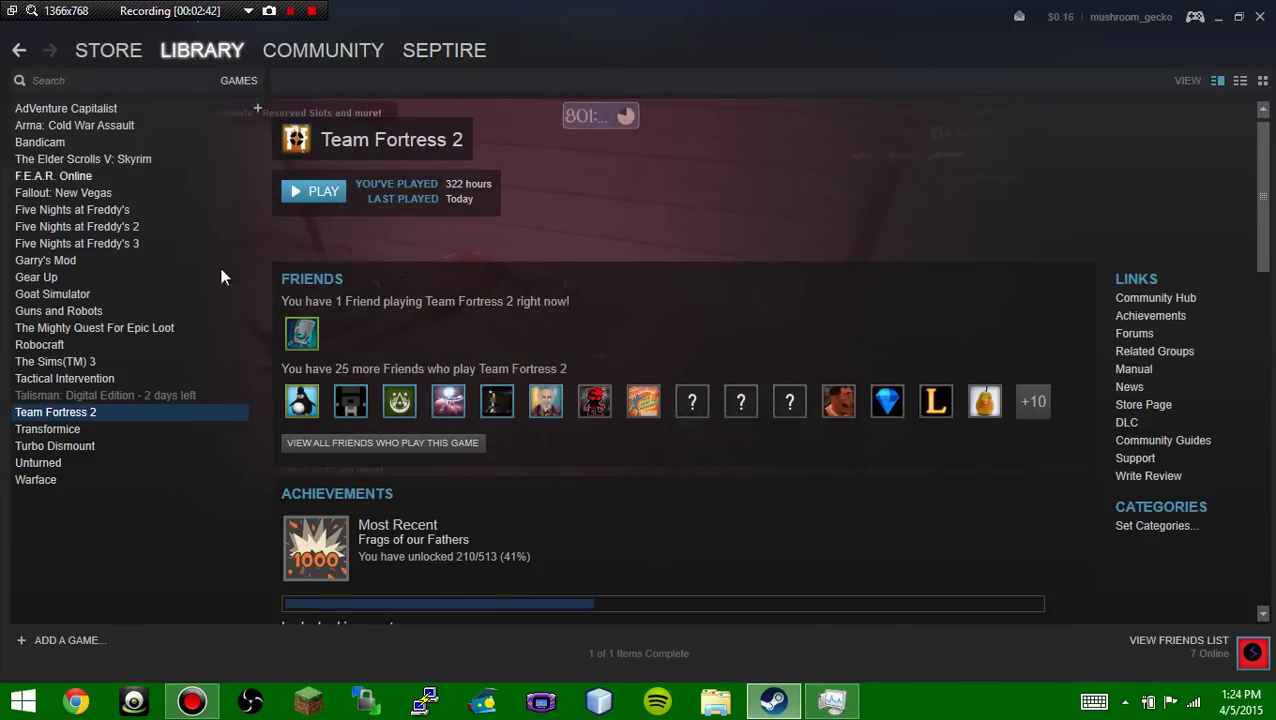
pyautogui.rightClick(81, 419)
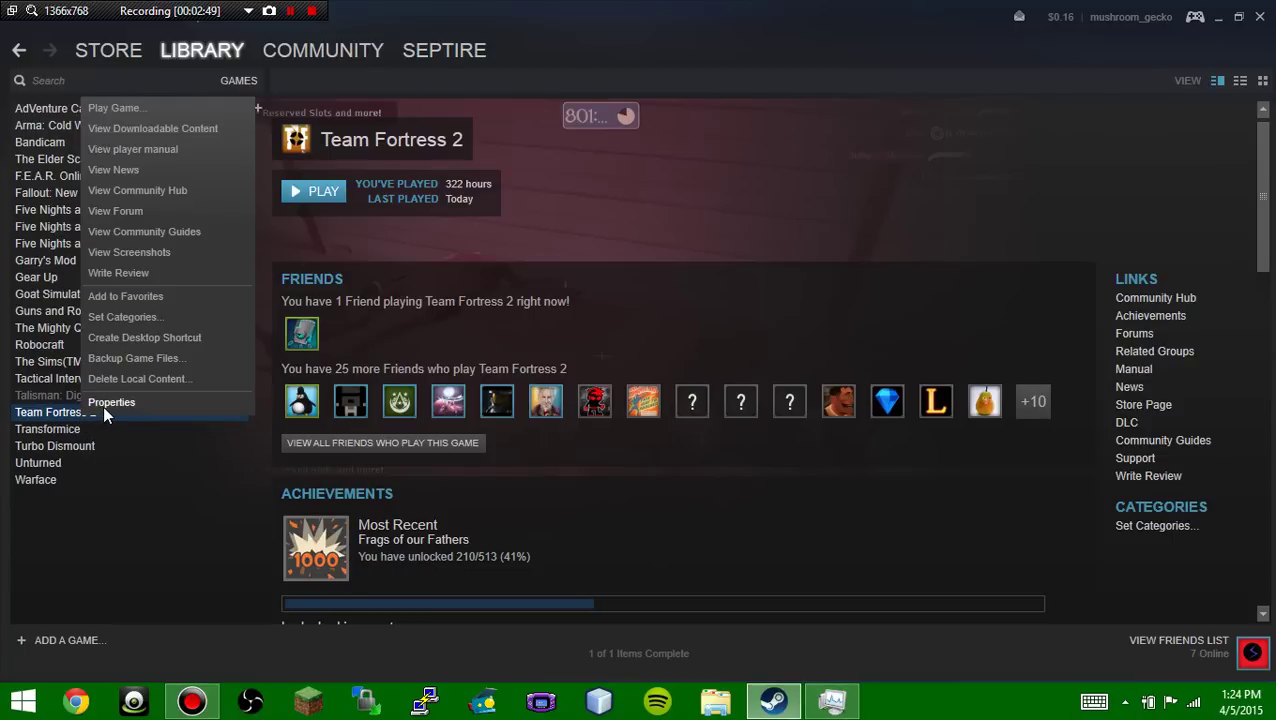
pyautogui.click(103, 403)
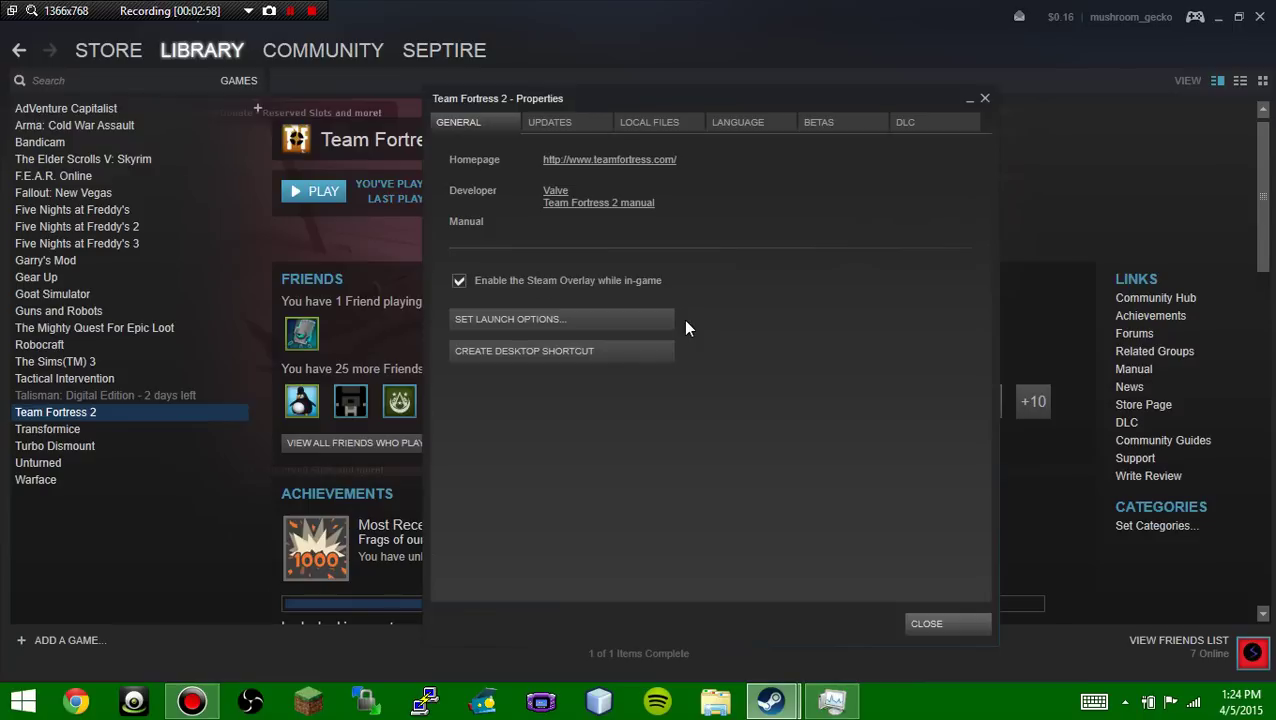
# - Open Team Fortress 2's launch options and move back to the start of the string
pyautogui.click(621, 320)
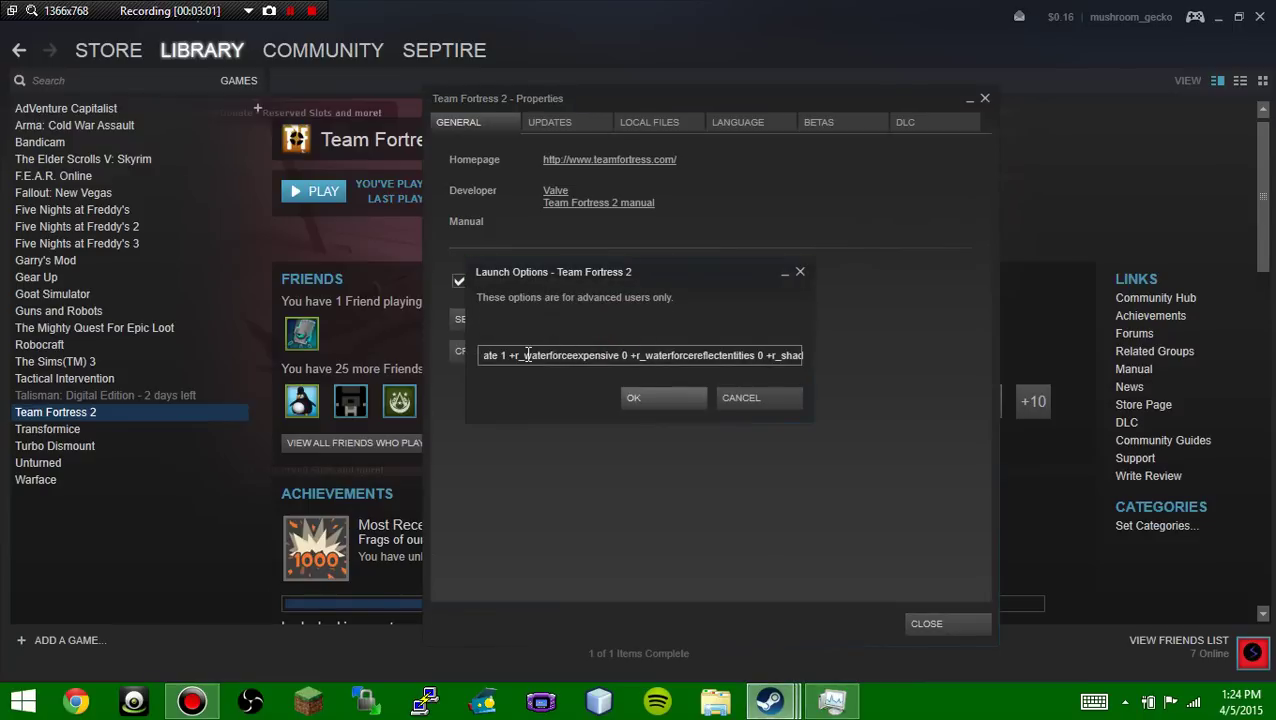
pyautogui.moveTo(528, 354); pyautogui.dragTo(533, 356)
pyautogui.click(532, 355)
pyautogui.press('Left')
pyautogui.press('Left')
pyautogui.press('Left')
pyautogui.press('Left')
pyautogui.press('Left')
pyautogui.press('Left')
pyautogui.press('Left')
pyautogui.press('Left')
pyautogui.press('Left')
pyautogui.press('Left')
pyautogui.press('Left')
pyautogui.press('Left')
pyautogui.press('Left')
pyautogui.press('Left')
pyautogui.press('Left')
pyautogui.press('Left')
pyautogui.press('Left')
pyautogui.press('Left')
pyautogui.press('Left')
pyautogui.press('Left')
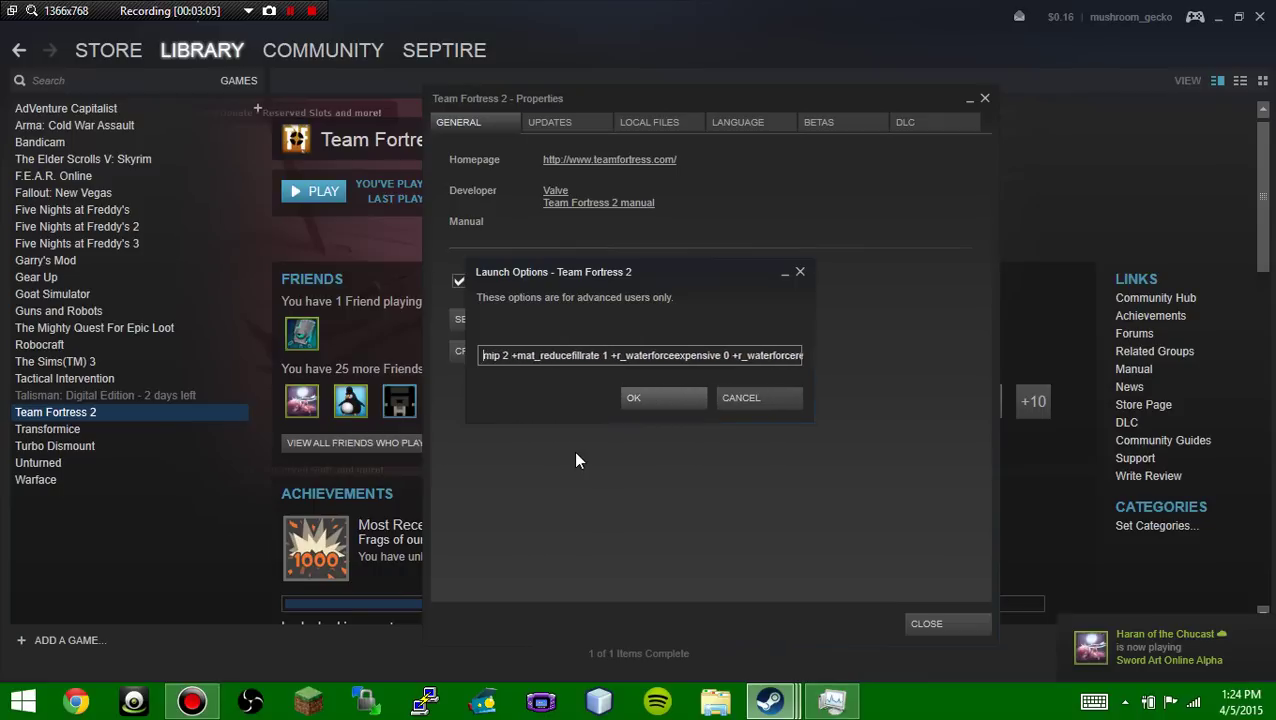
pyautogui.press('Left')
pyautogui.press('Left')
pyautogui.press('Left')
pyautogui.press('Left')
pyautogui.press('Left')
pyautogui.press('Left')
pyautogui.press('Left')
pyautogui.press('Left')
pyautogui.press('Left')
pyautogui.press('Left')
pyautogui.press('Left')
pyautogui.press('Left')
pyautogui.press('Left')
pyautogui.press('Left')
pyautogui.press('Left')
pyautogui.press('Left')
pyautogui.press('Left')
pyautogui.press('Left')
pyautogui.press('Left')
pyautogui.press('Left')
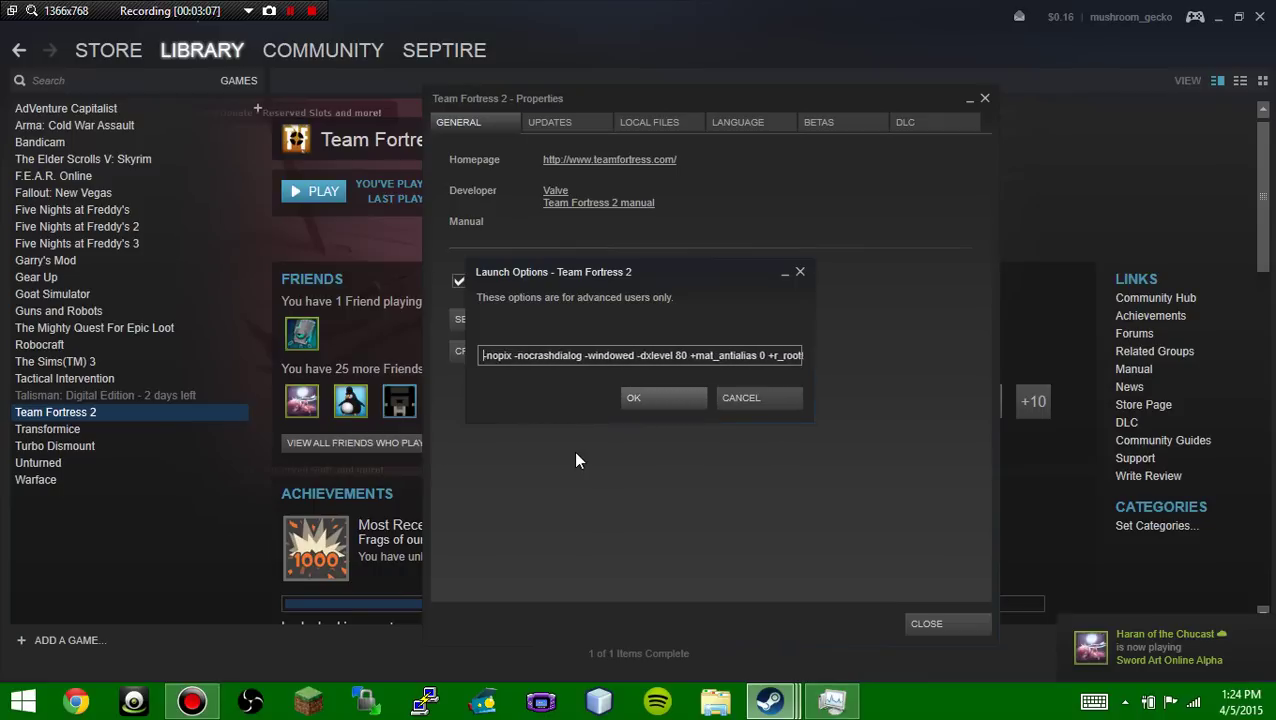
pyautogui.press('Left')
pyautogui.press('Left')
pyautogui.press('Left')
pyautogui.press('Left')
pyautogui.press('Left')
pyautogui.press('Left')
pyautogui.press('Left')
pyautogui.press('Left')
pyautogui.press('Left')
pyautogui.press('Left')
pyautogui.press('Left')
pyautogui.press('Left')
pyautogui.press('Left')
pyautogui.press('Left')
pyautogui.press('Left')
pyautogui.press('Left')
pyautogui.press('Left')
pyautogui.press('Left')
pyautogui.press('Left')
pyautogui.press('Left')
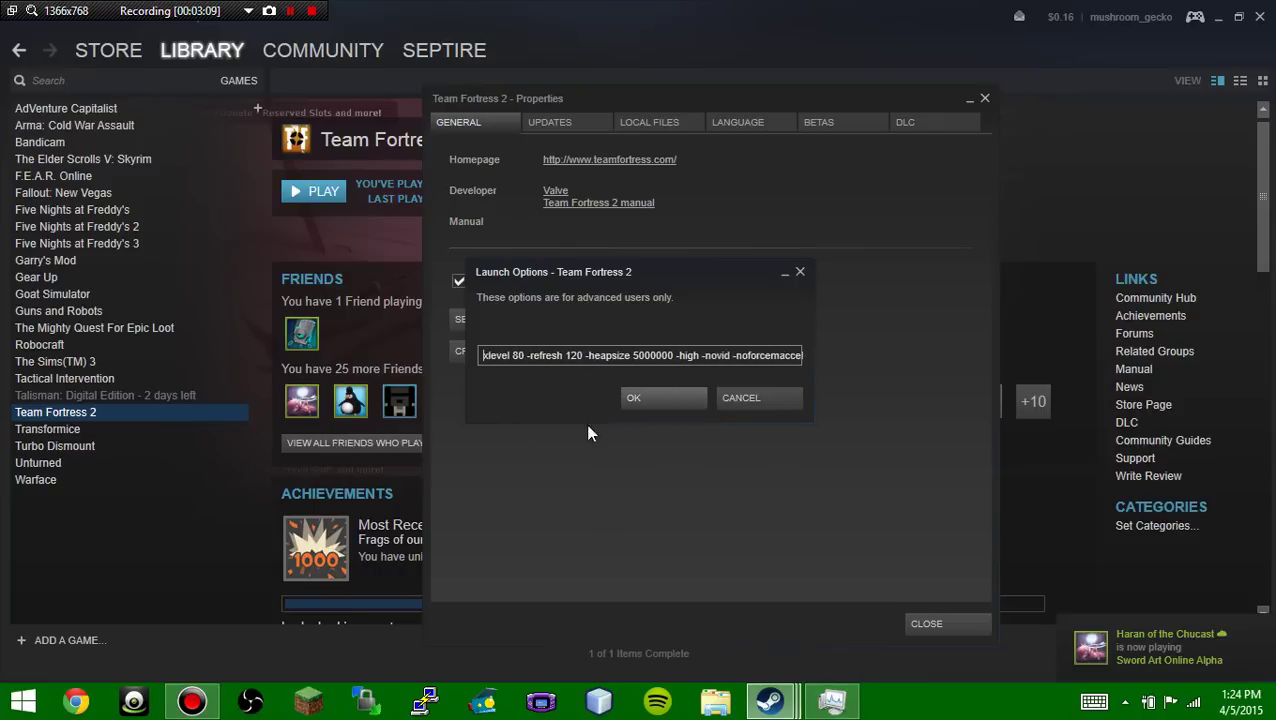
# - Locate the -heapsize 5000000 value, then check Task Manager's 8.0 GB installed memory
pyautogui.click(650, 355)
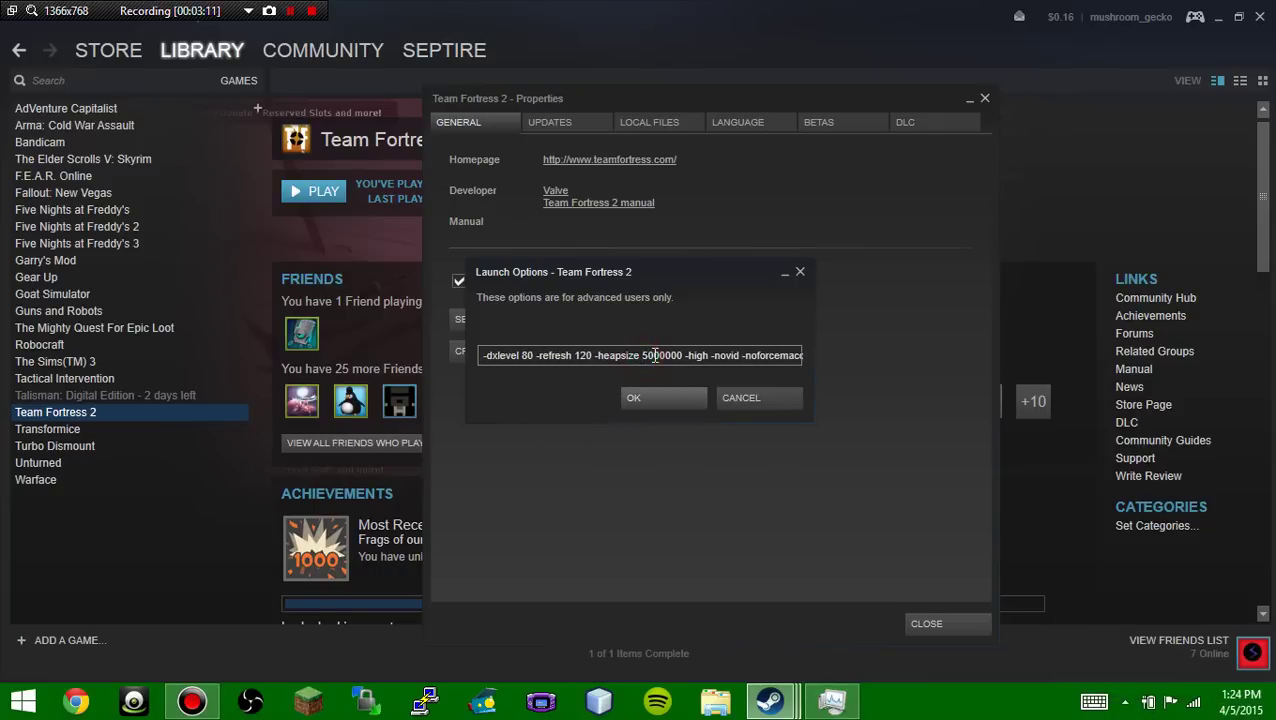
pyautogui.click(668, 355)
pyautogui.click(657, 357)
pyautogui.click(833, 702)
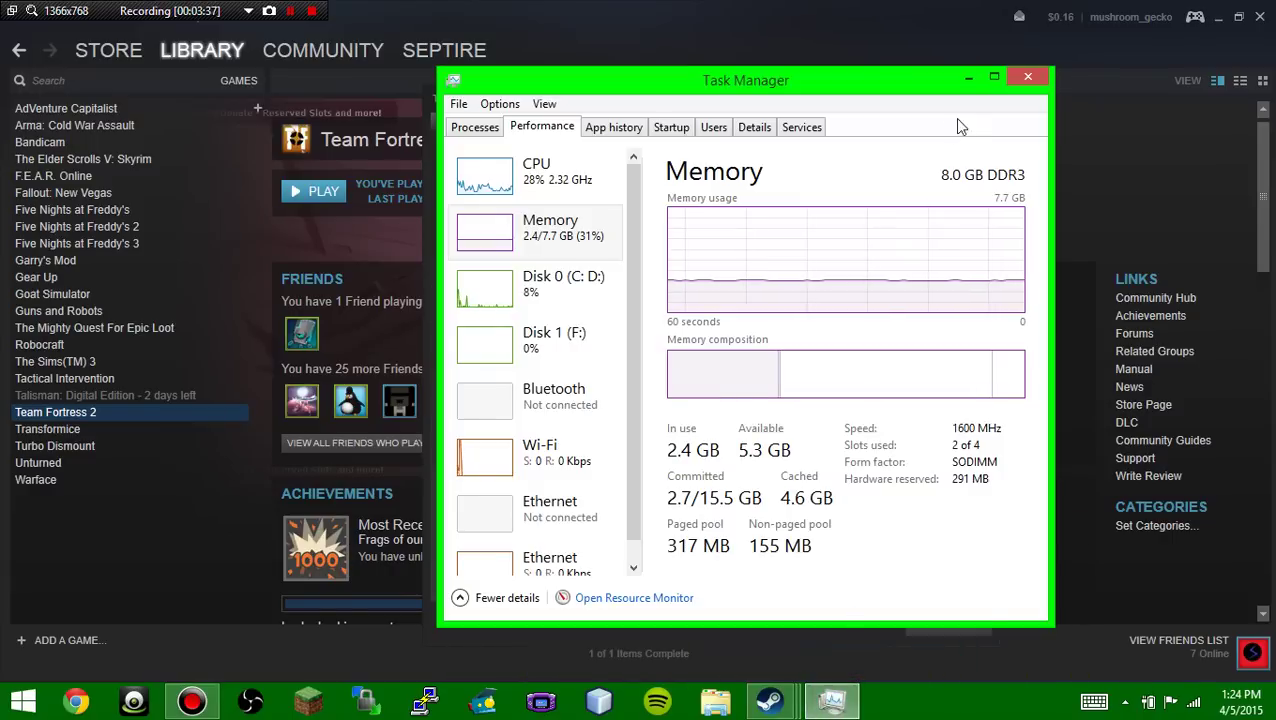
pyautogui.click(941, 187)
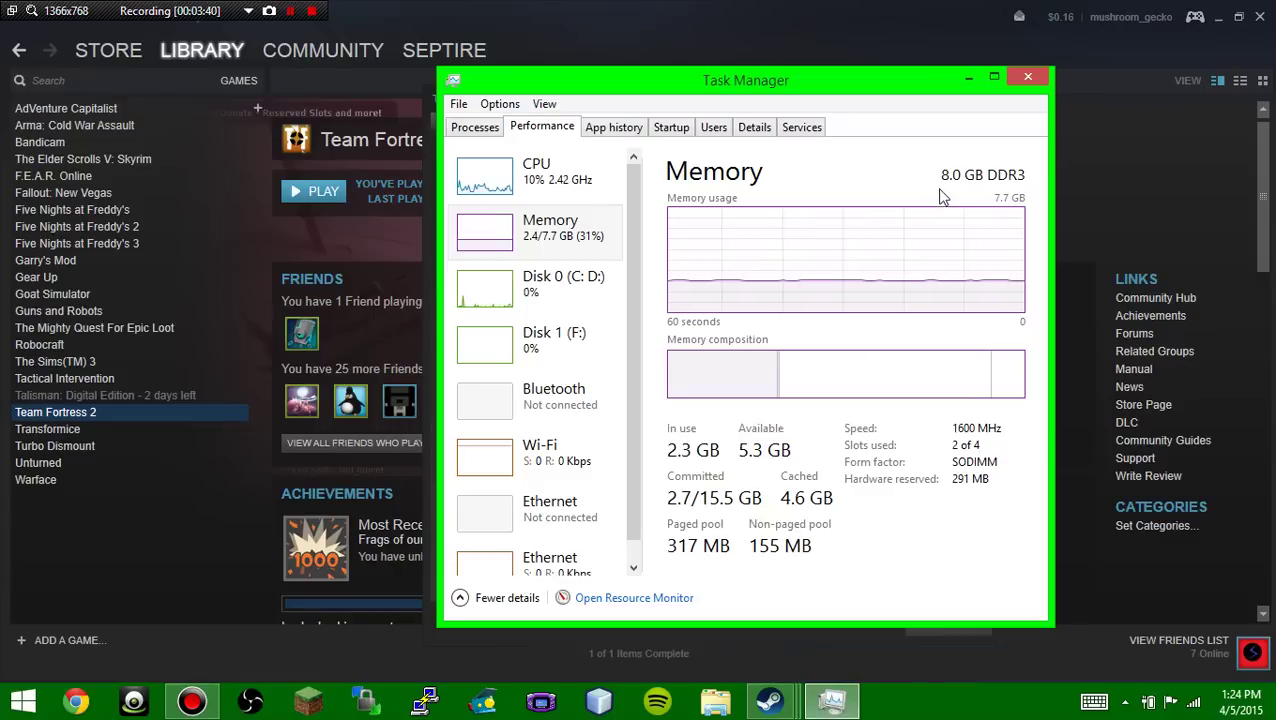
# - Try -heapsize 4000000, revert it to 5000000, and save the launch options
pyautogui.click(968, 77)
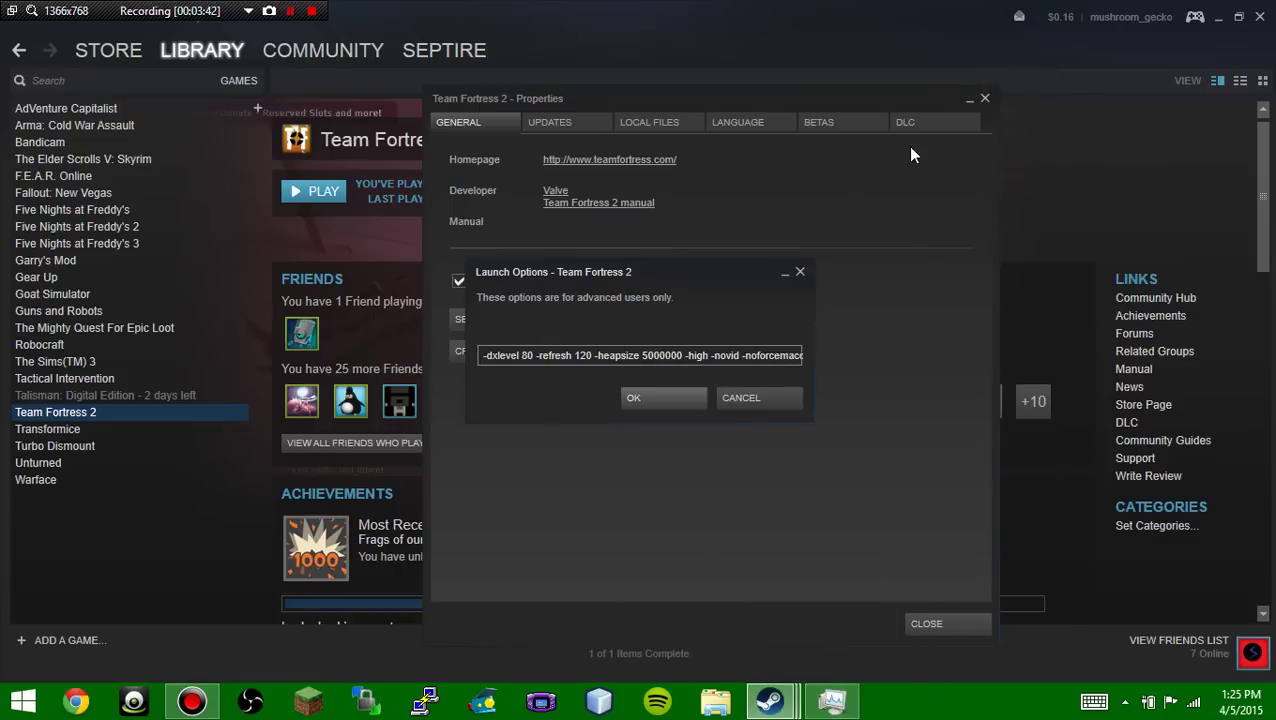
pyautogui.moveTo(642, 355); pyautogui.dragTo(681, 353)
pyautogui.press('BackSpace')
pyautogui.write('4000000')
pyautogui.press('BackSpace')
pyautogui.press('BackSpace')
pyautogui.press('BackSpace')
pyautogui.press('BackSpace')
pyautogui.press('BackSpace')
pyautogui.press('BackSpace')
pyautogui.press('BackSpace')
pyautogui.write('5000000')
pyautogui.click(658, 400)
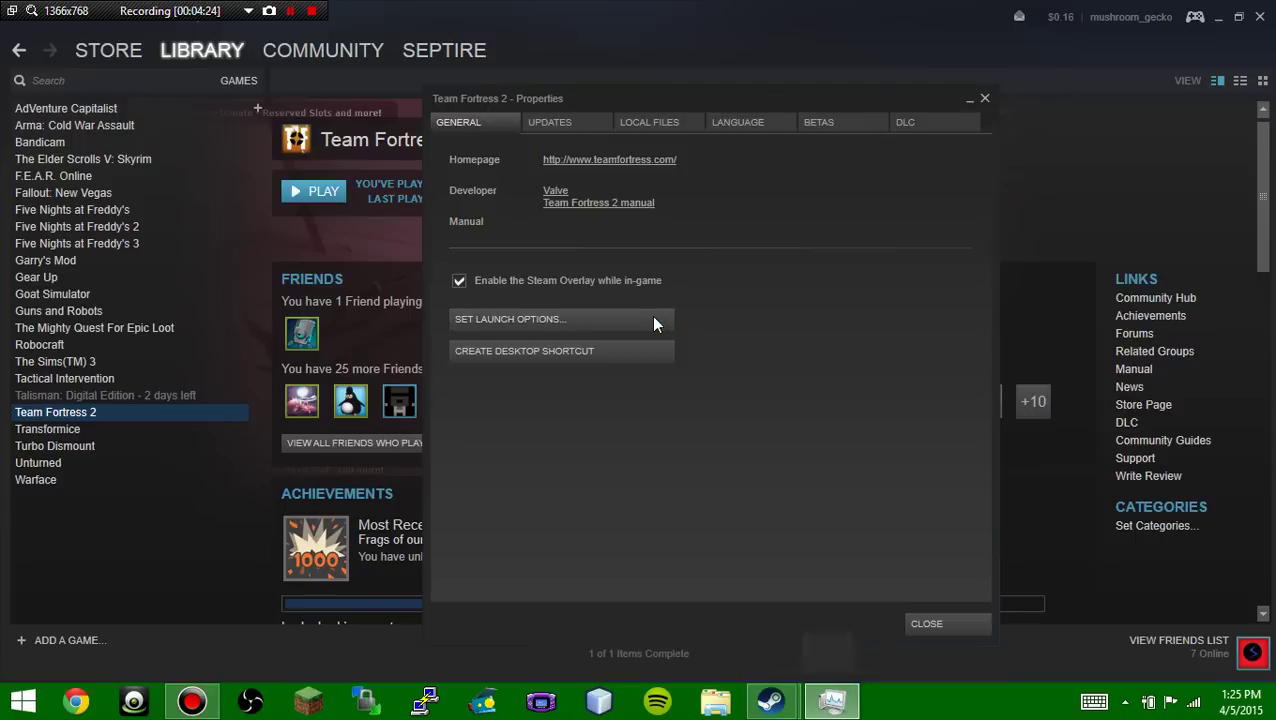
# - Bring Task Manager forward, toggle the process details, and view Memory with 8.0 GB installed
pyautogui.hotkey('ctrl', 'shift', 'Escape')
pyautogui.click(488, 134)
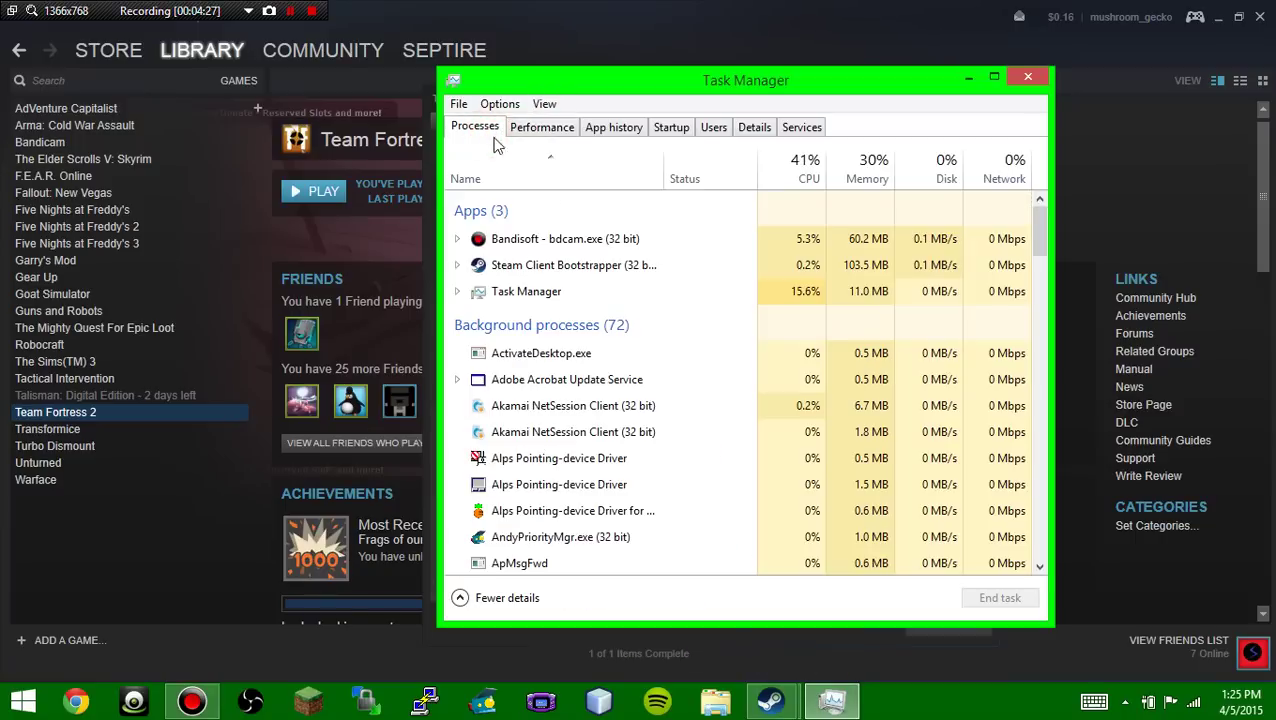
pyautogui.click(503, 598)
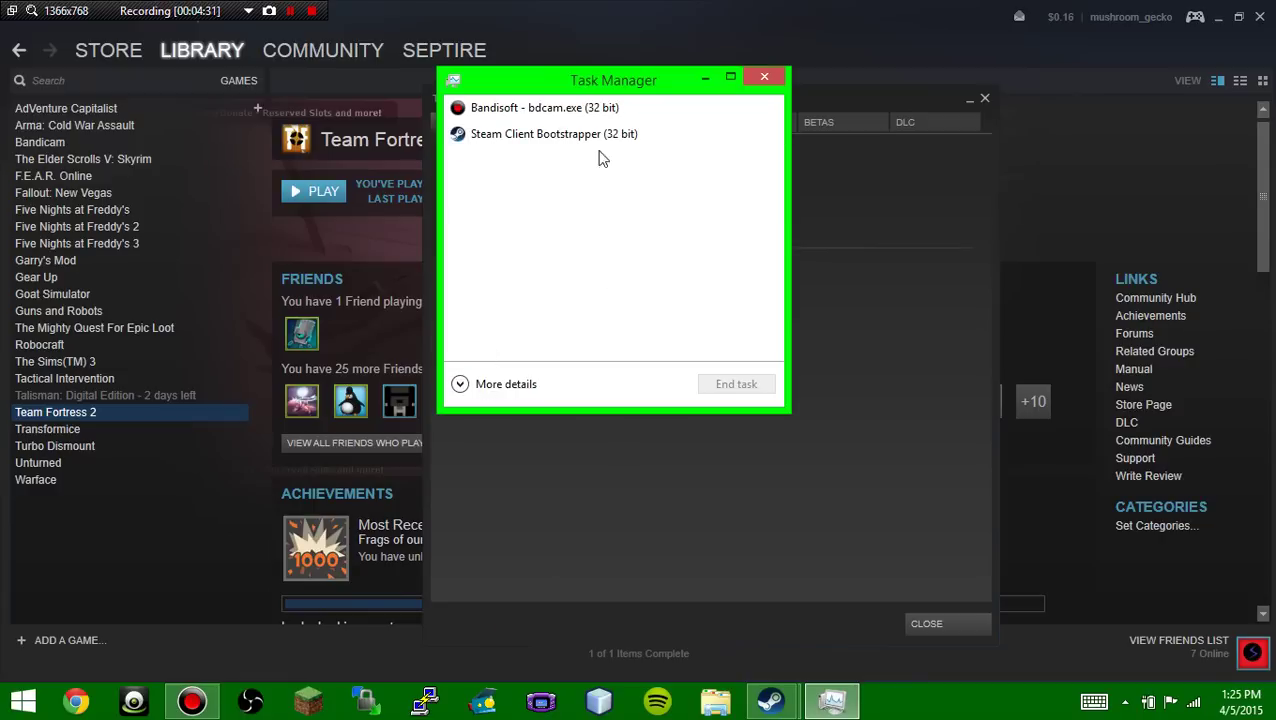
pyautogui.click(460, 384)
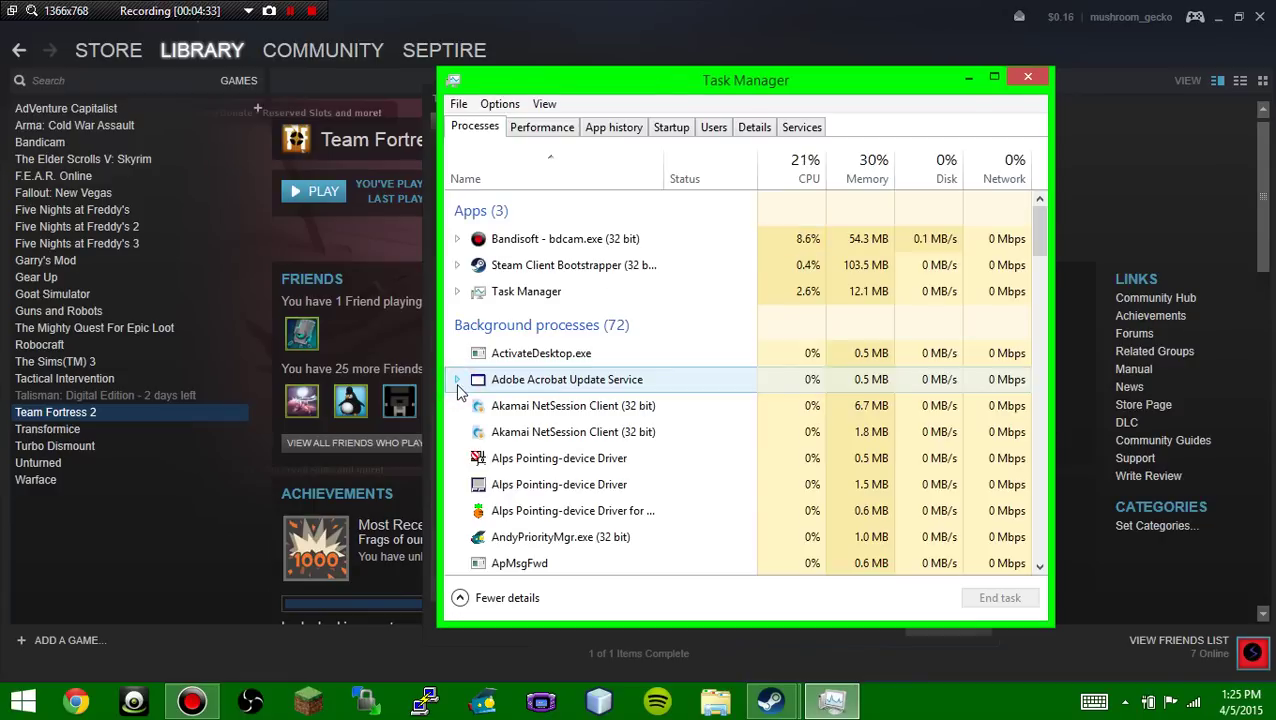
pyautogui.click(531, 133)
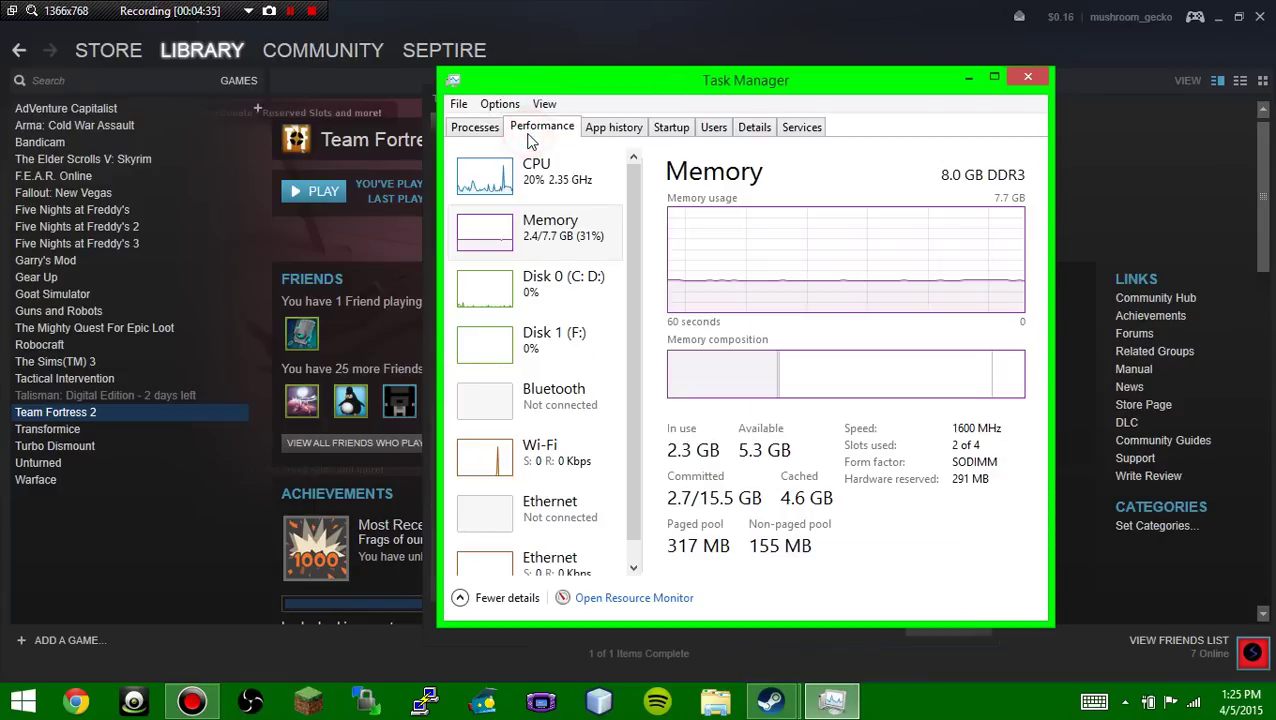
pyautogui.click(538, 228)
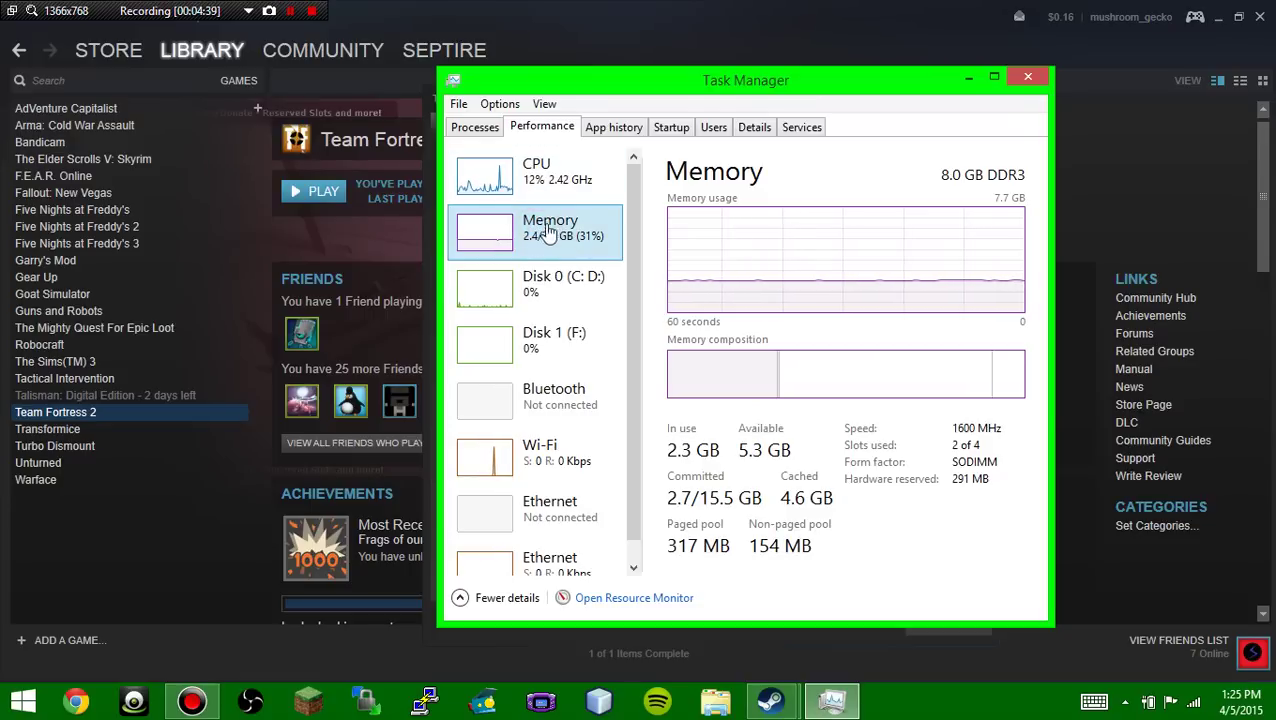
pyautogui.click(948, 176)
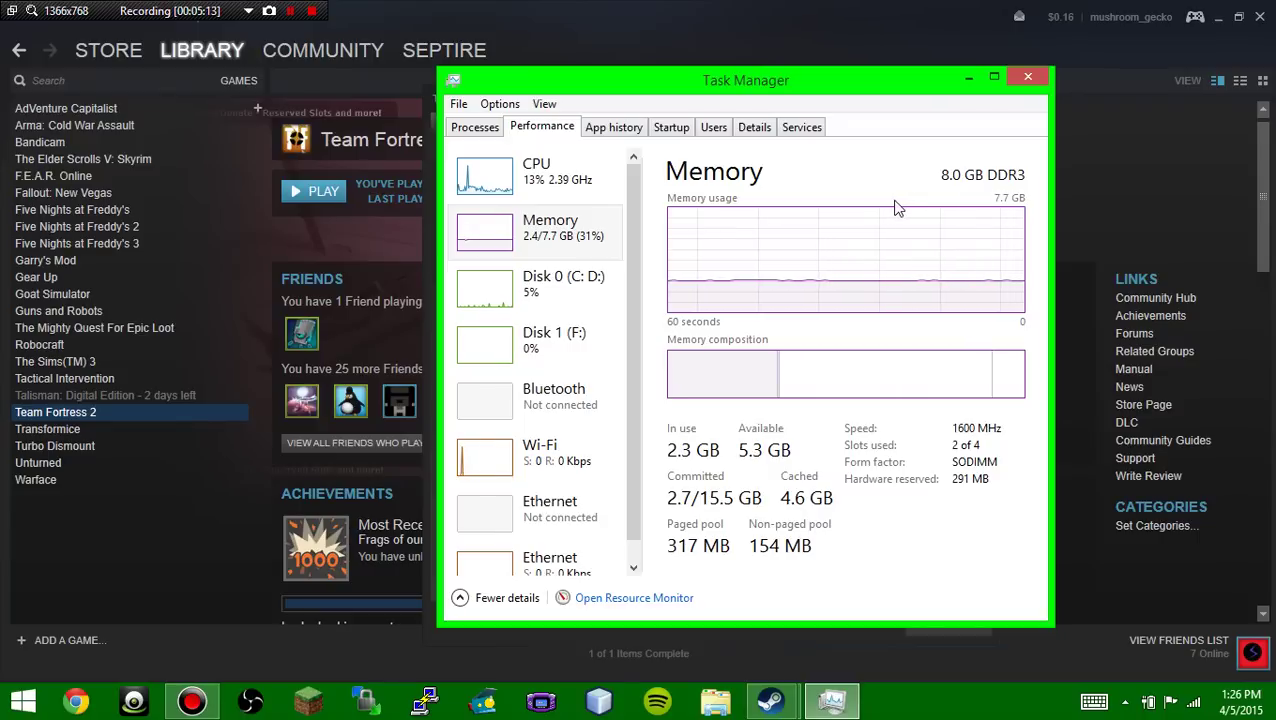
# - Switch briefly to the Steam windows and return to Task Manager's Memory page
pyautogui.click(764, 708)
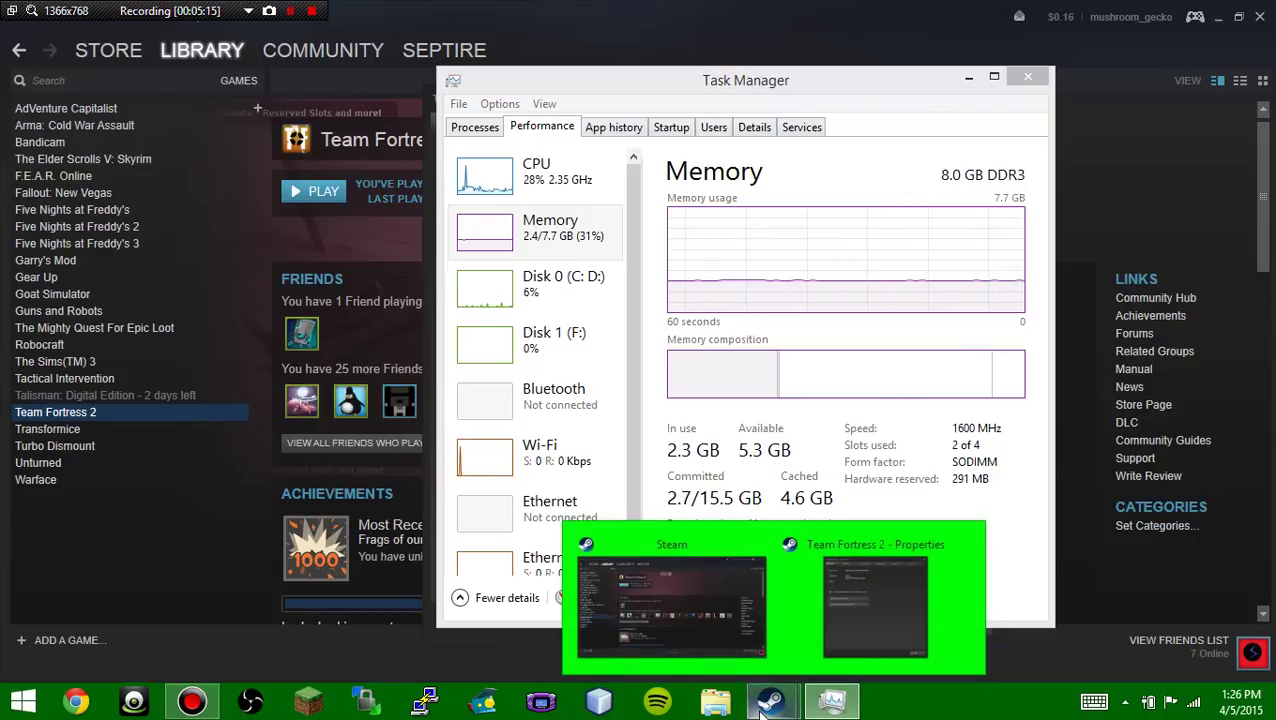
pyautogui.click(900, 148)
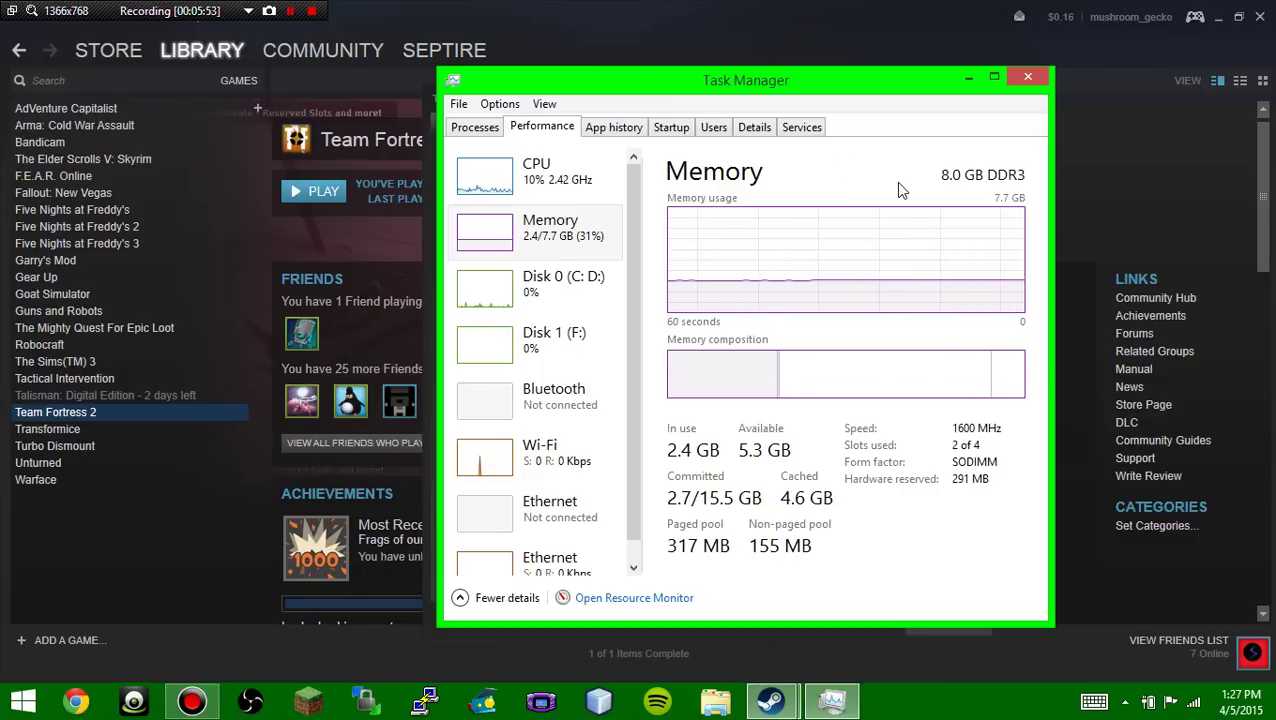
# - Minimize the Properties and Task Manager windows and reopen Team Fortress 2's launch options
pyautogui.moveTo(778, 703)
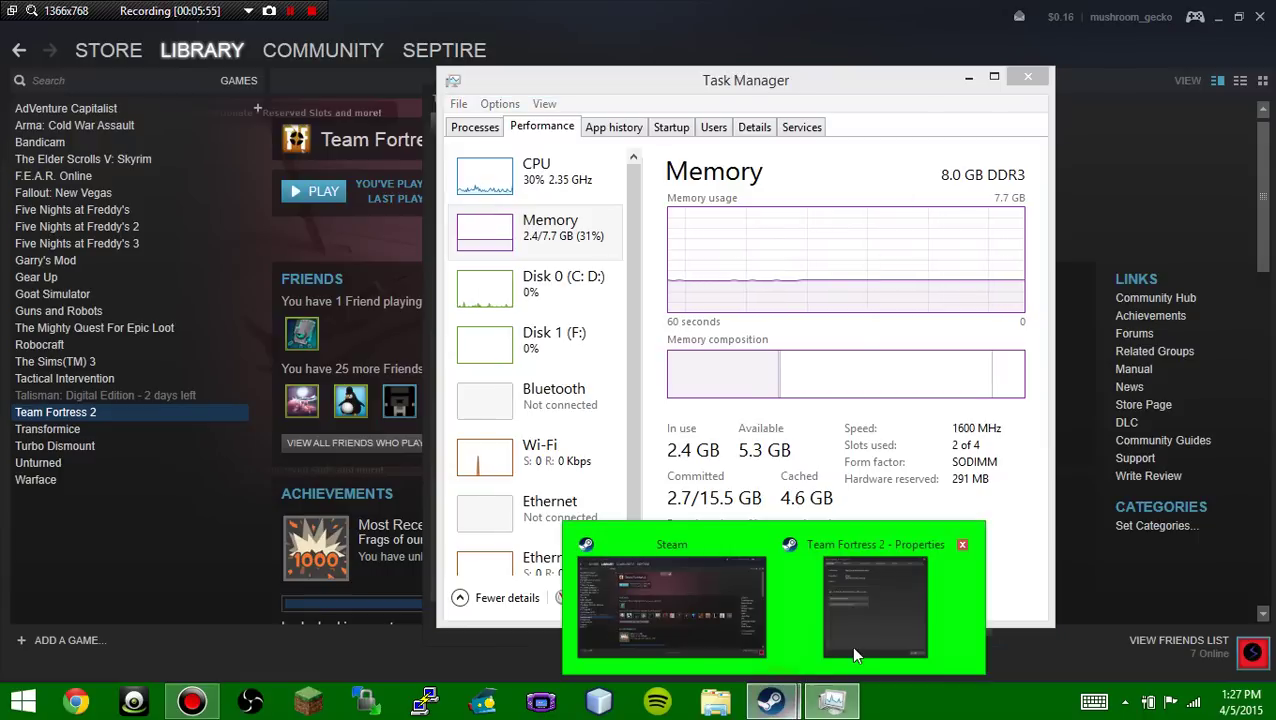
pyautogui.click(854, 644)
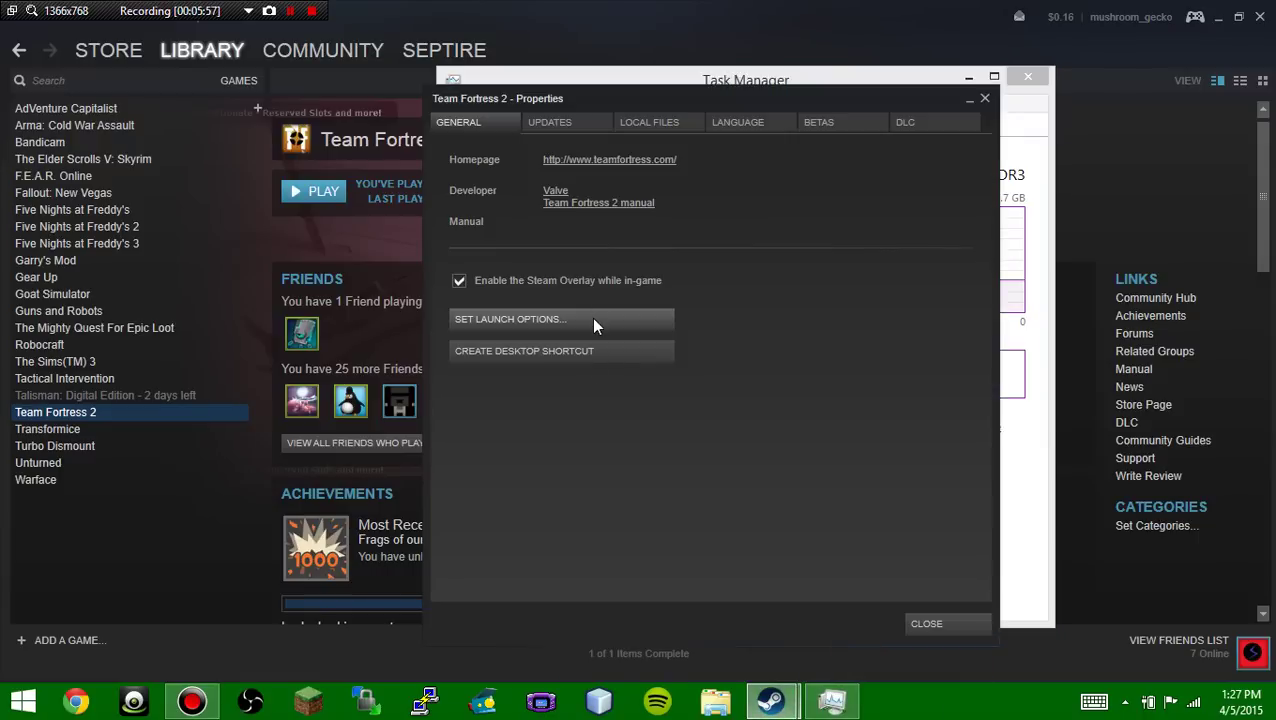
pyautogui.click(969, 99)
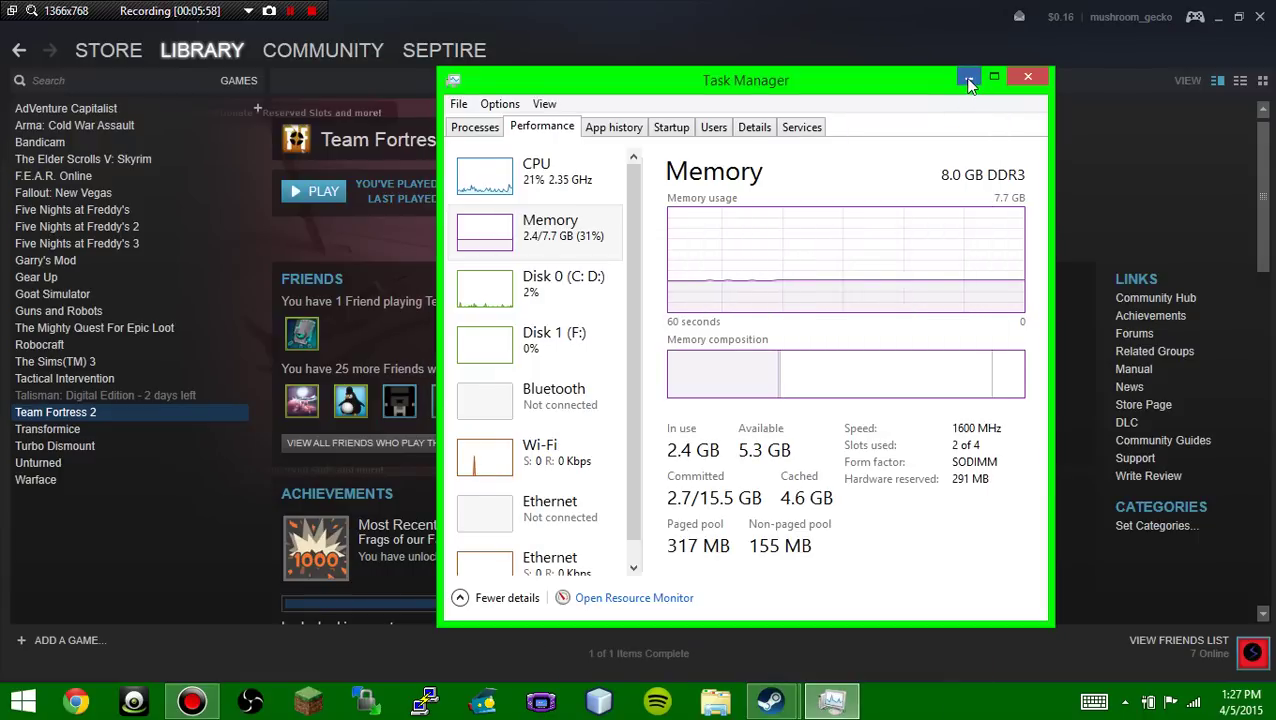
pyautogui.click(969, 79)
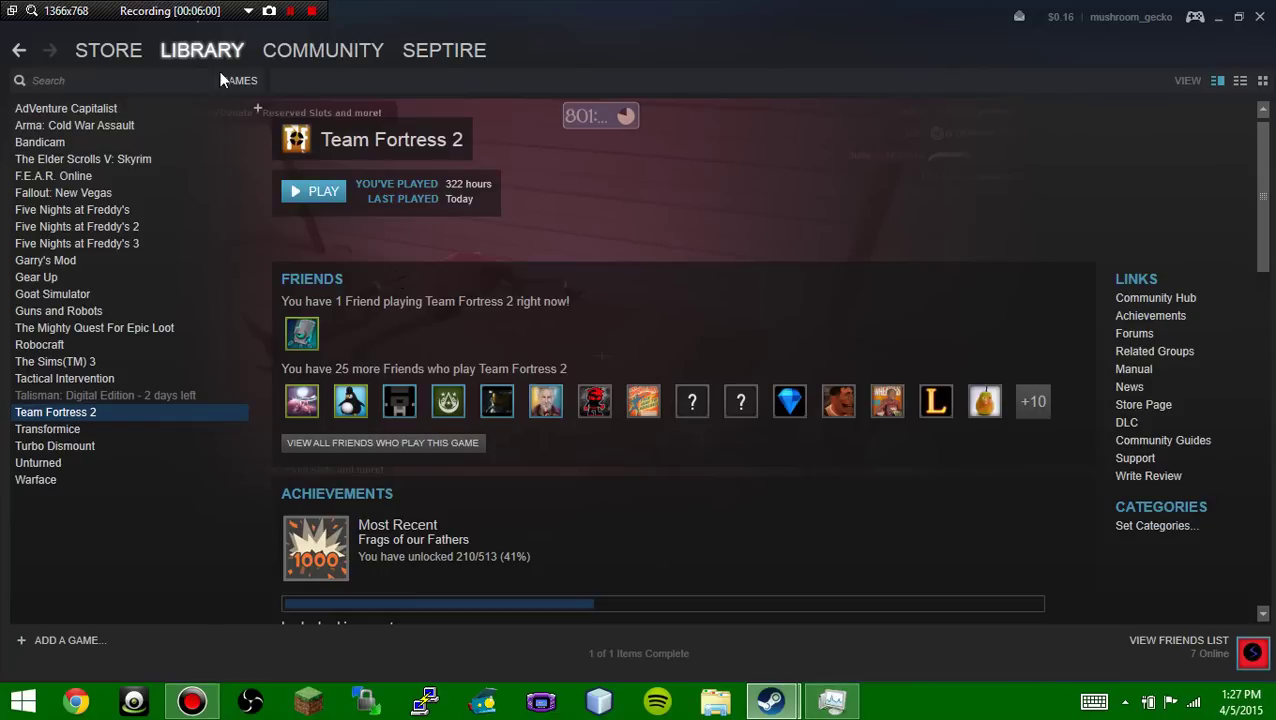
pyautogui.rightClick(108, 414)
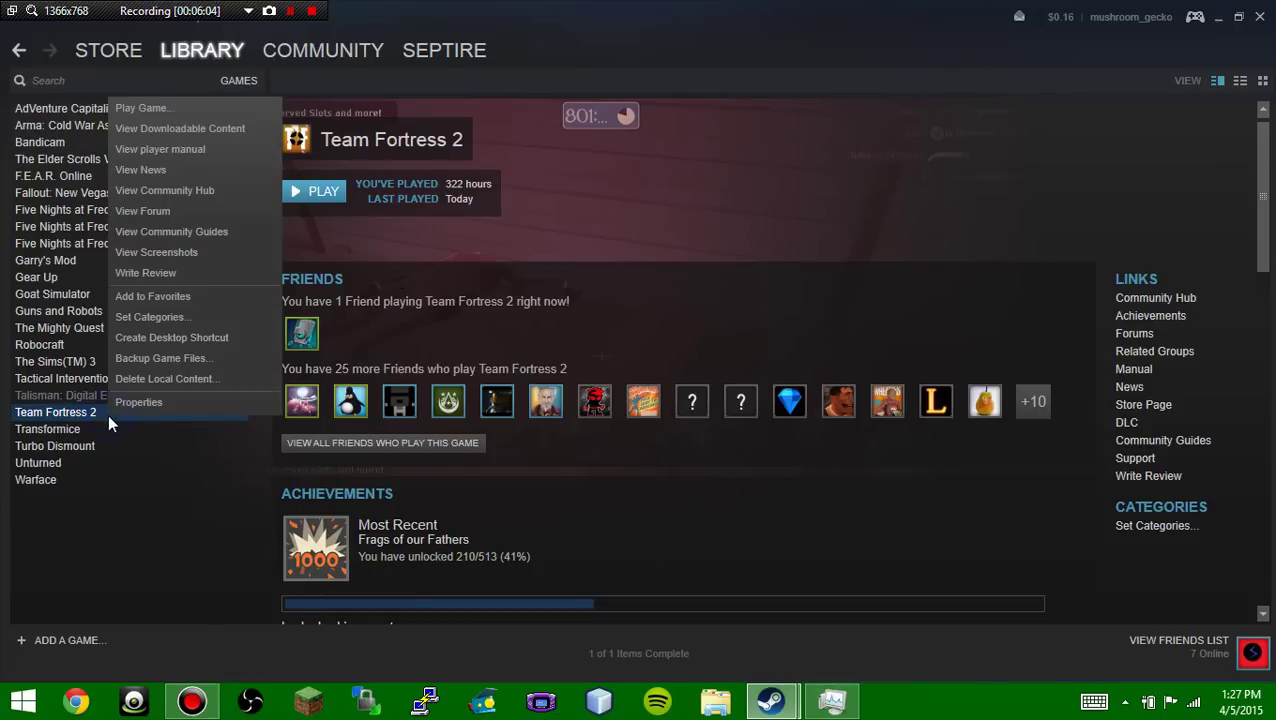
pyautogui.click(128, 405)
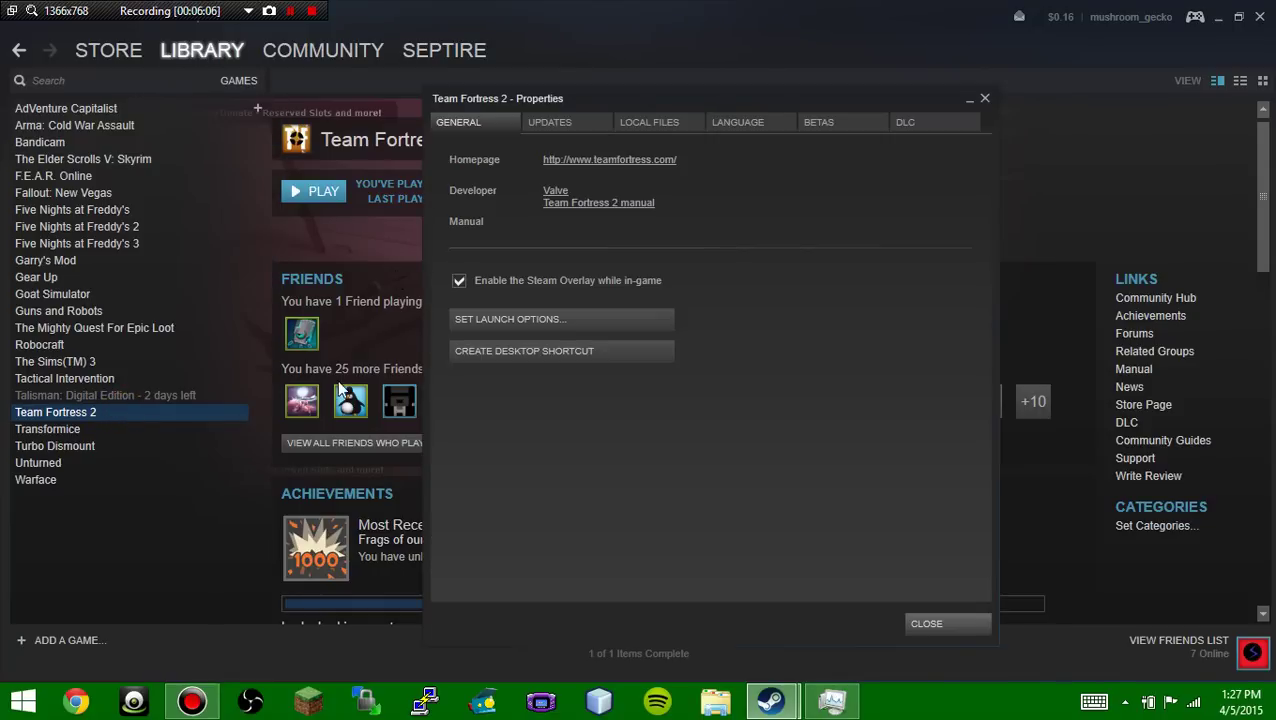
pyautogui.click(574, 319)
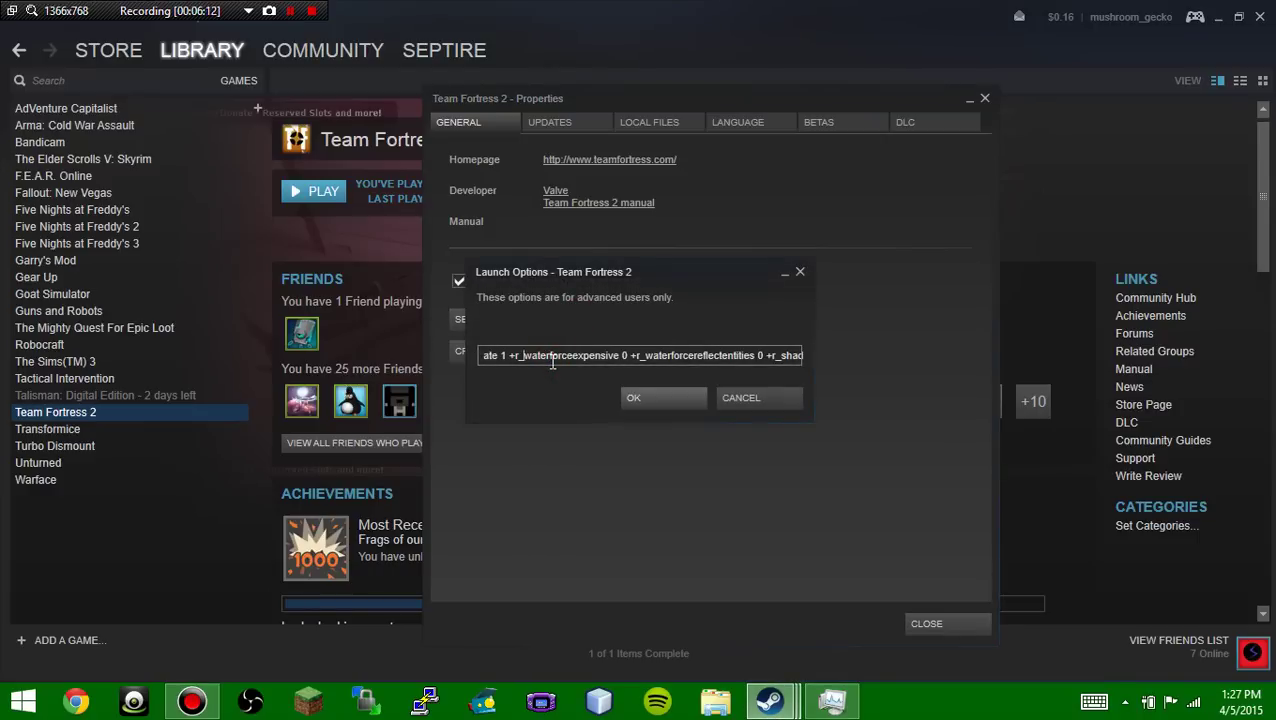
# - Change -heapsize to 7500000, then set it back to 5000000
pyautogui.press('Left')
pyautogui.press('Left')
pyautogui.press('Left')
pyautogui.press('Left')
pyautogui.press('Left')
pyautogui.press('Left')
pyautogui.press('Left')
pyautogui.press('Left')
pyautogui.press('Left')
pyautogui.press('Left')
pyautogui.press('Left')
pyautogui.press('Left')
pyautogui.press('Left')
pyautogui.press('Left')
pyautogui.press('Left')
pyautogui.press('Left')
pyautogui.press('Left')
pyautogui.press('Left')
pyautogui.press('Left')
pyautogui.press('Left')
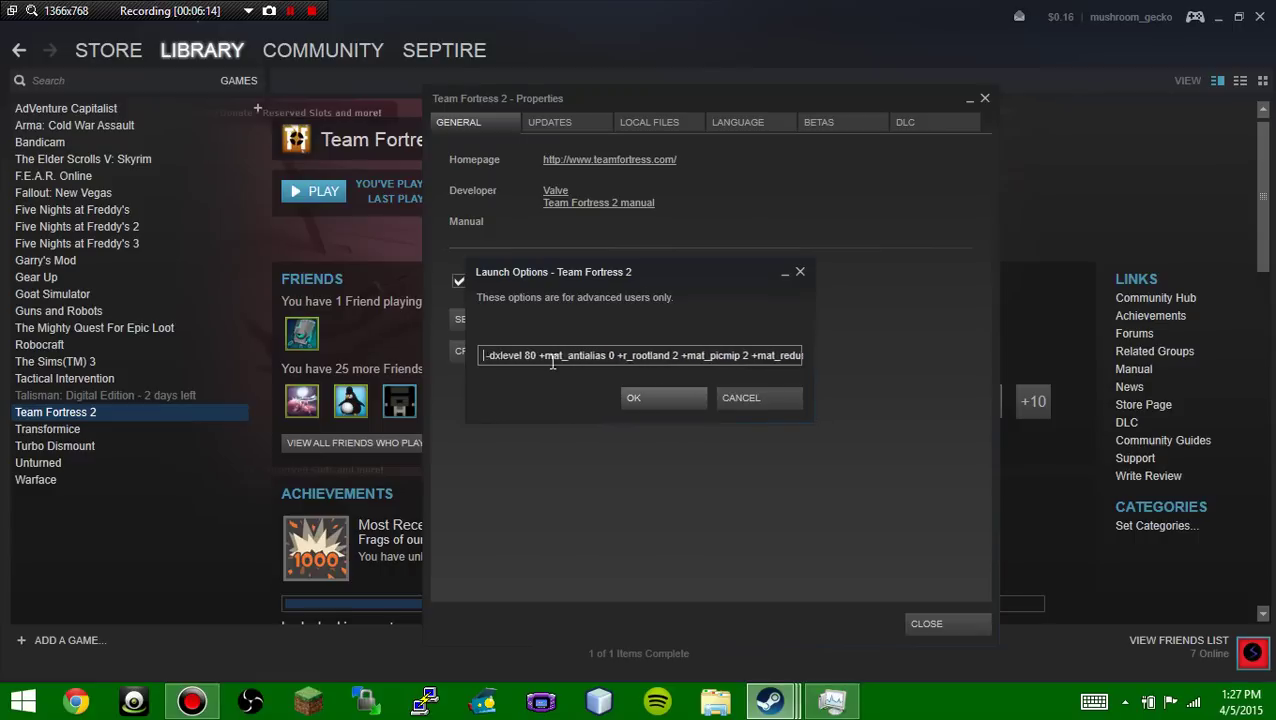
pyautogui.press('Left')
pyautogui.press('Left')
pyautogui.press('Left')
pyautogui.press('Left')
pyautogui.press('Left')
pyautogui.press('Left')
pyautogui.press('Left')
pyautogui.press('Left')
pyautogui.press('Left')
pyautogui.press('Left')
pyautogui.press('Left')
pyautogui.press('Left')
pyautogui.press('Left')
pyautogui.press('Left')
pyautogui.press('Left')
pyautogui.press('Left')
pyautogui.press('Left')
pyautogui.press('Left')
pyautogui.press('Left')
pyautogui.press('Left')
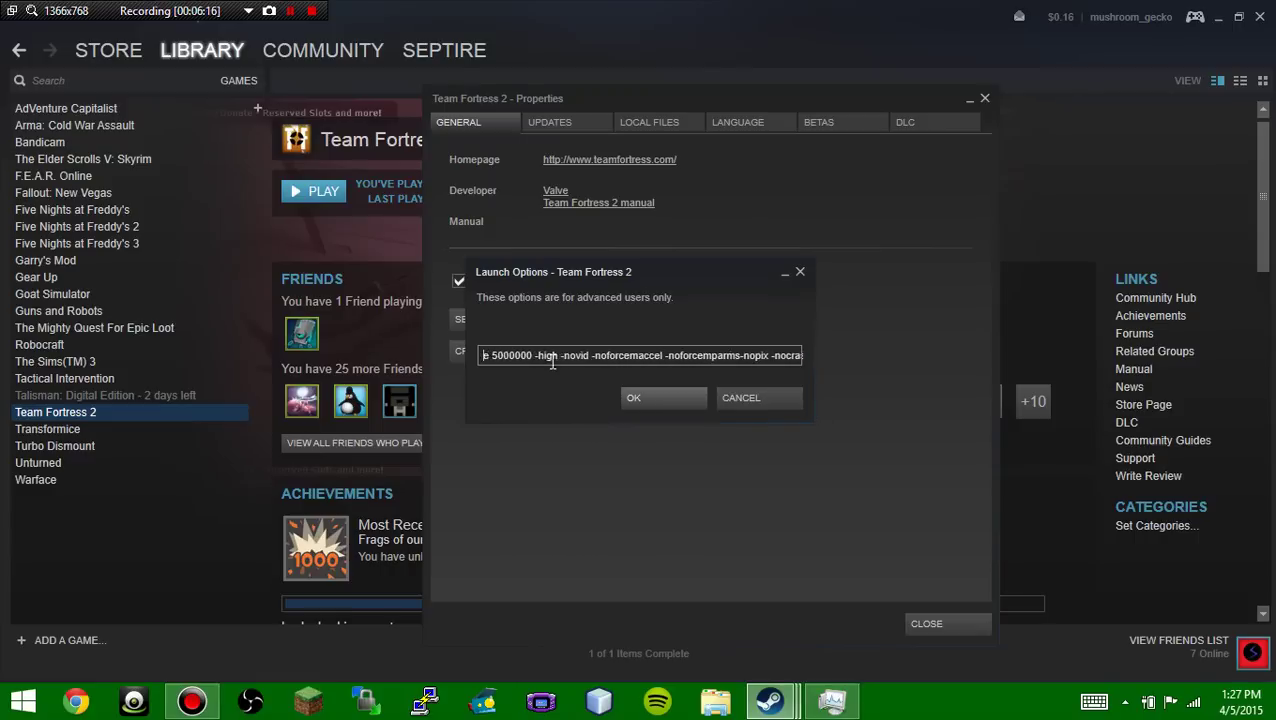
pyautogui.press('Left')
pyautogui.press('Left')
pyautogui.press('Left')
pyautogui.press('Left')
pyautogui.press('Left')
pyautogui.press('Left')
pyautogui.press('Left')
pyautogui.press('Left')
pyautogui.press('Left')
pyautogui.press('Left')
pyautogui.press('Left')
pyautogui.press('Left')
pyautogui.press('Left')
pyautogui.press('Left')
pyautogui.press('Left')
pyautogui.press('Left')
pyautogui.press('Left')
pyautogui.press('Left')
pyautogui.press('Left')
pyautogui.press('Left')
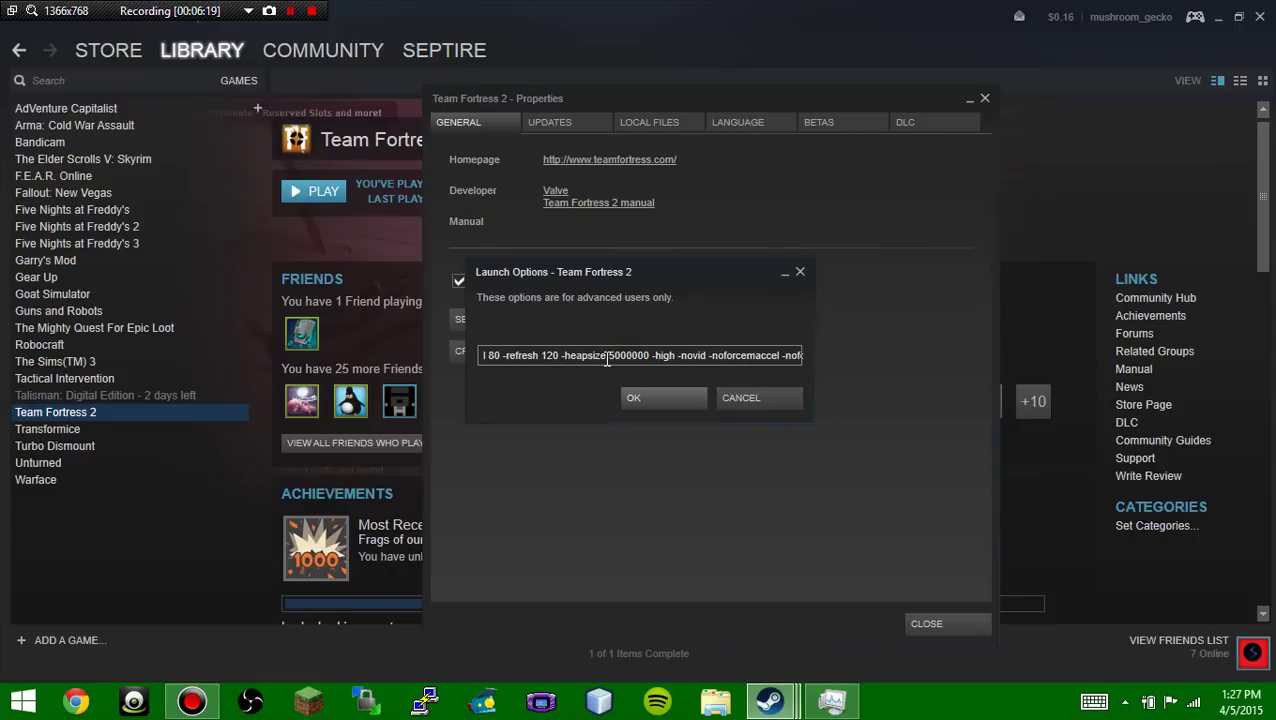
pyautogui.click(609, 357)
pyautogui.doubleClick(609, 357)
pyautogui.click(649, 356)
pyautogui.press('BackSpace')
pyautogui.press('BackSpace')
pyautogui.press('BackSpace')
pyautogui.press('BackSpace')
pyautogui.press('BackSpace')
pyautogui.press('BackSpace')
pyautogui.press('BackSpace')
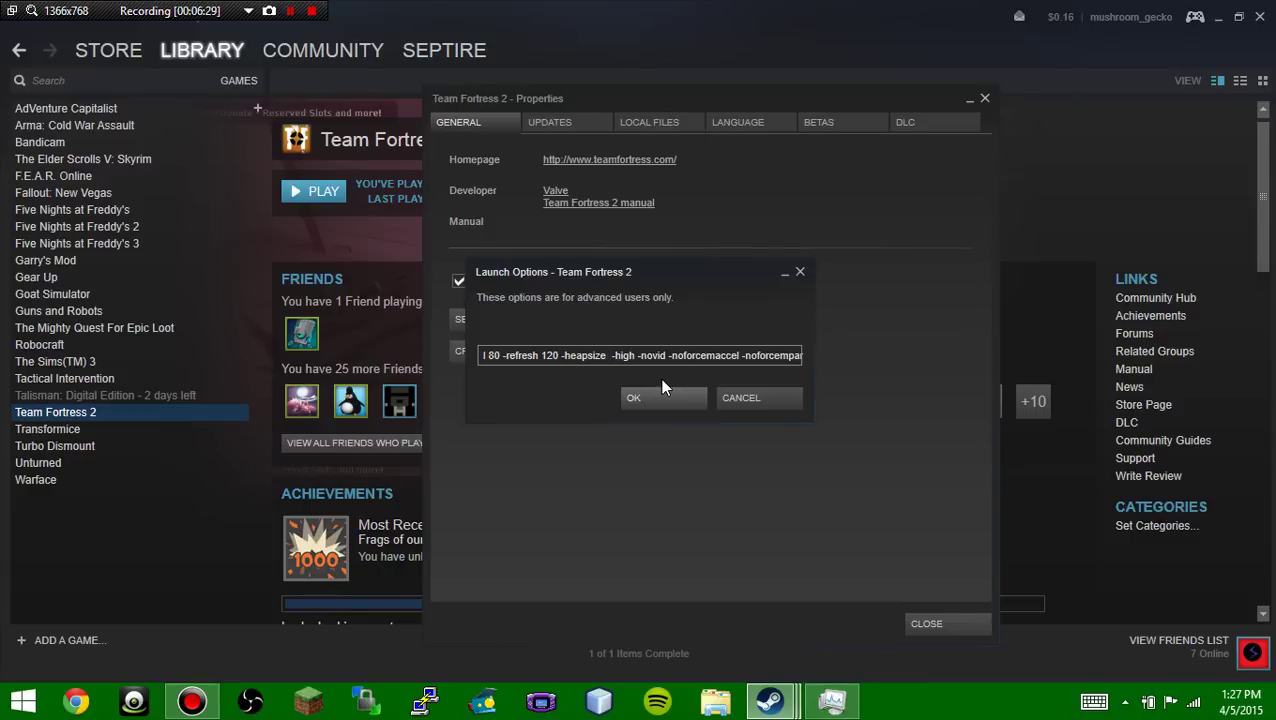
pyautogui.write('7')
pyautogui.write('5000')
pyautogui.write('00')
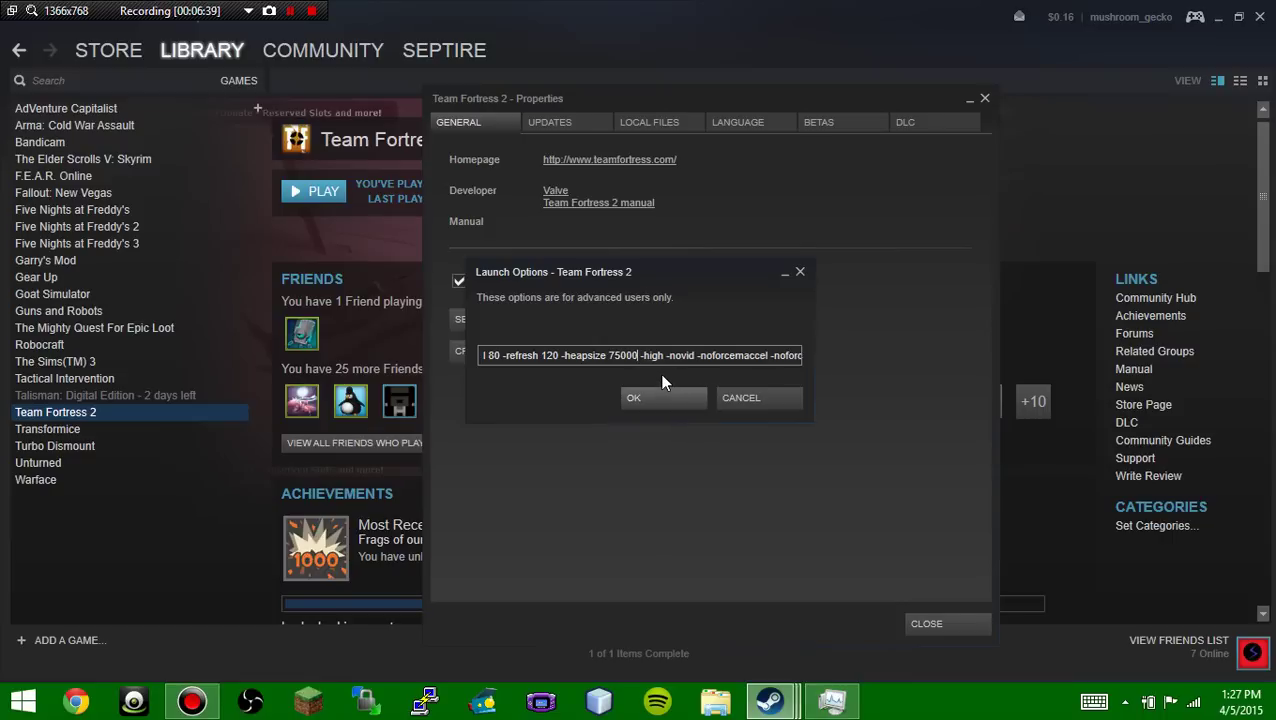
pyautogui.press('BackSpace')
pyautogui.press('BackSpace')
pyautogui.press('BackSpace')
pyautogui.press('BackSpace')
pyautogui.press('BackSpace')
pyautogui.write('5000000')
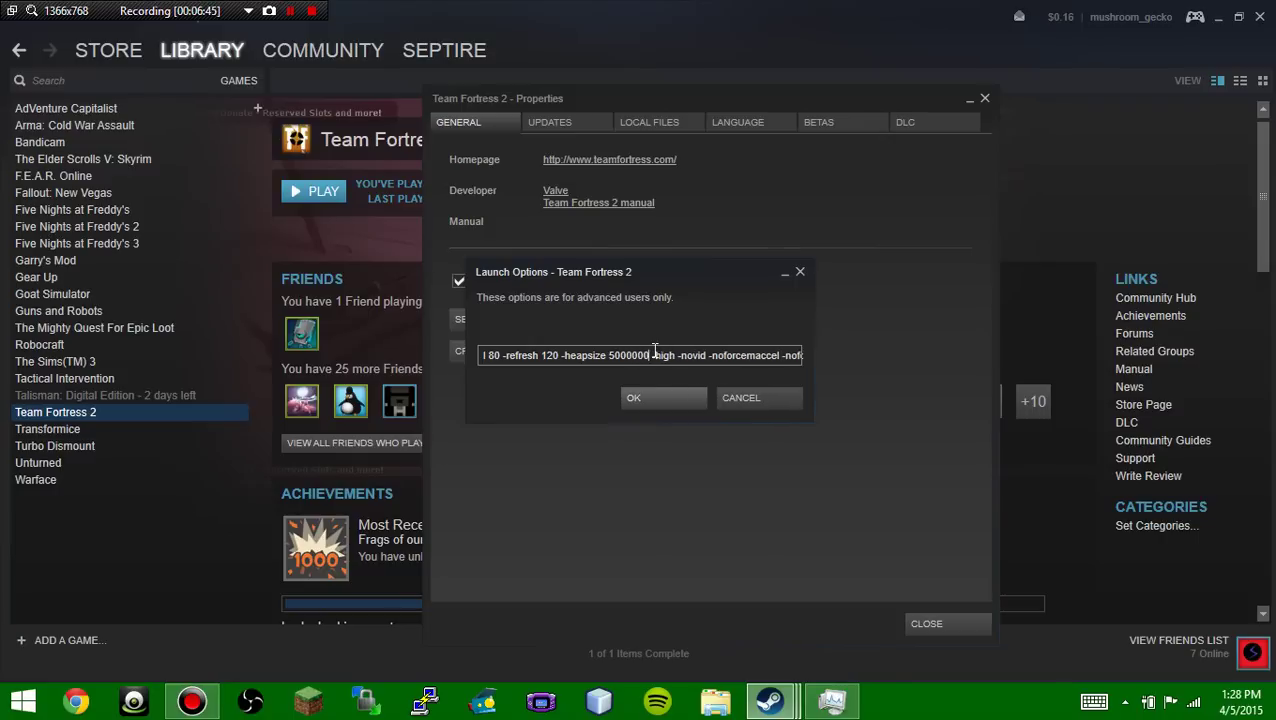
# - Confirm the launch options, close Properties, and reopen the launch options to recheck them
pyautogui.click(631, 400)
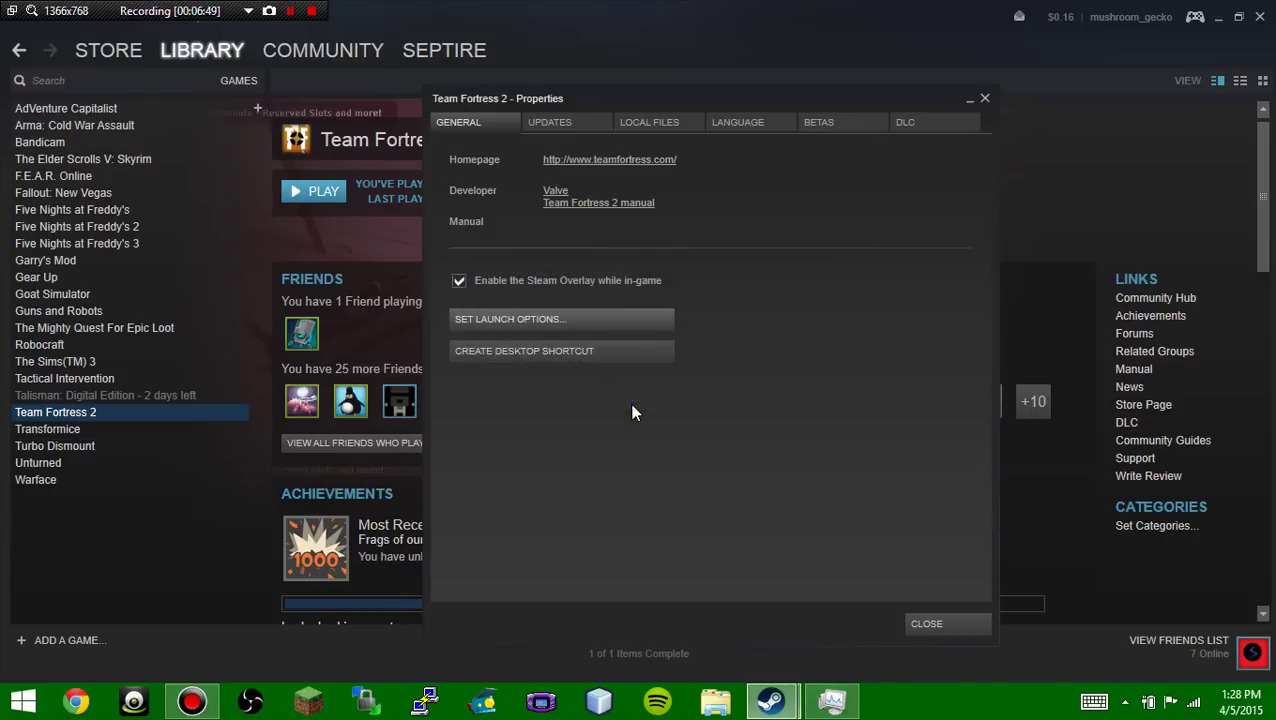
pyautogui.click(951, 622)
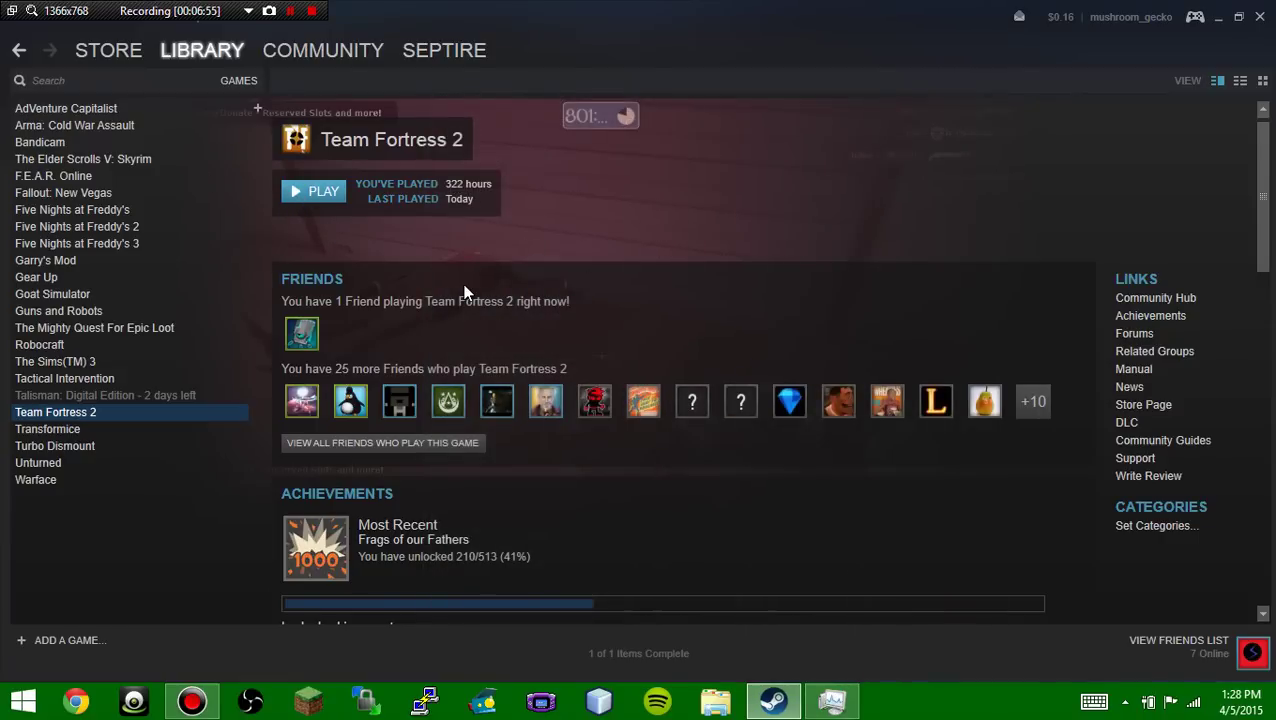
pyautogui.rightClick(173, 410)
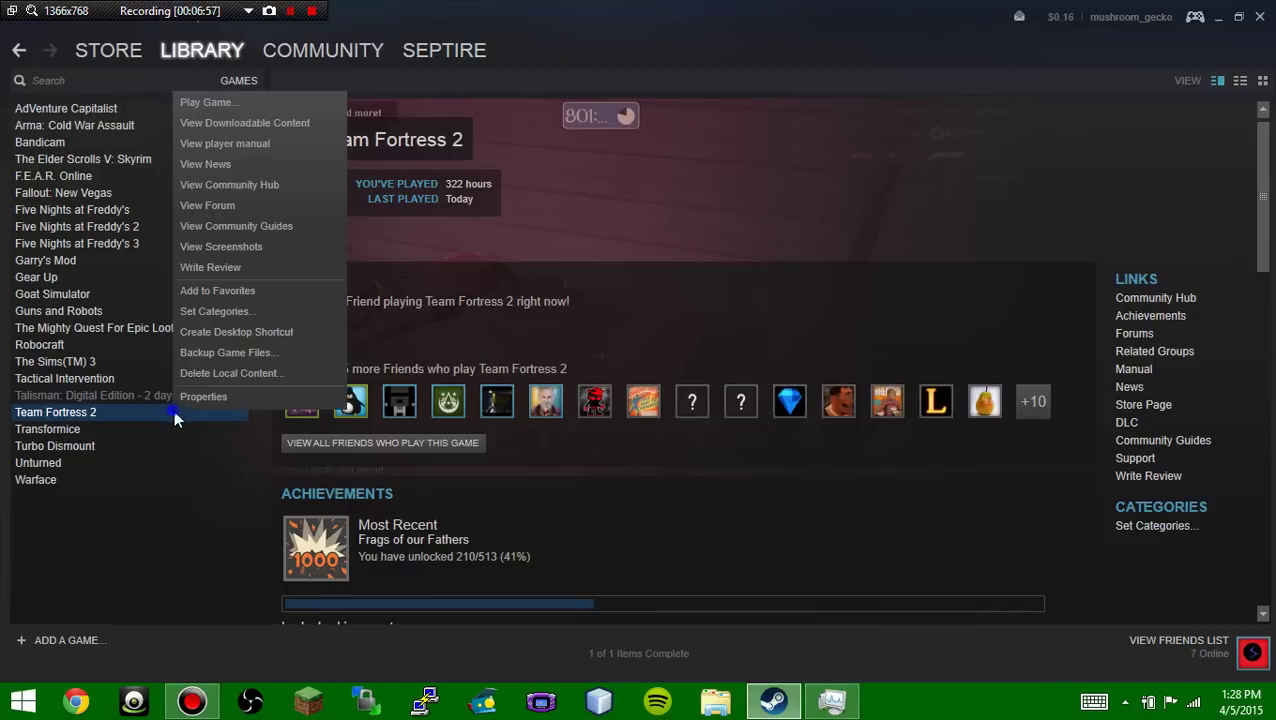
pyautogui.click(229, 396)
pyautogui.click(524, 322)
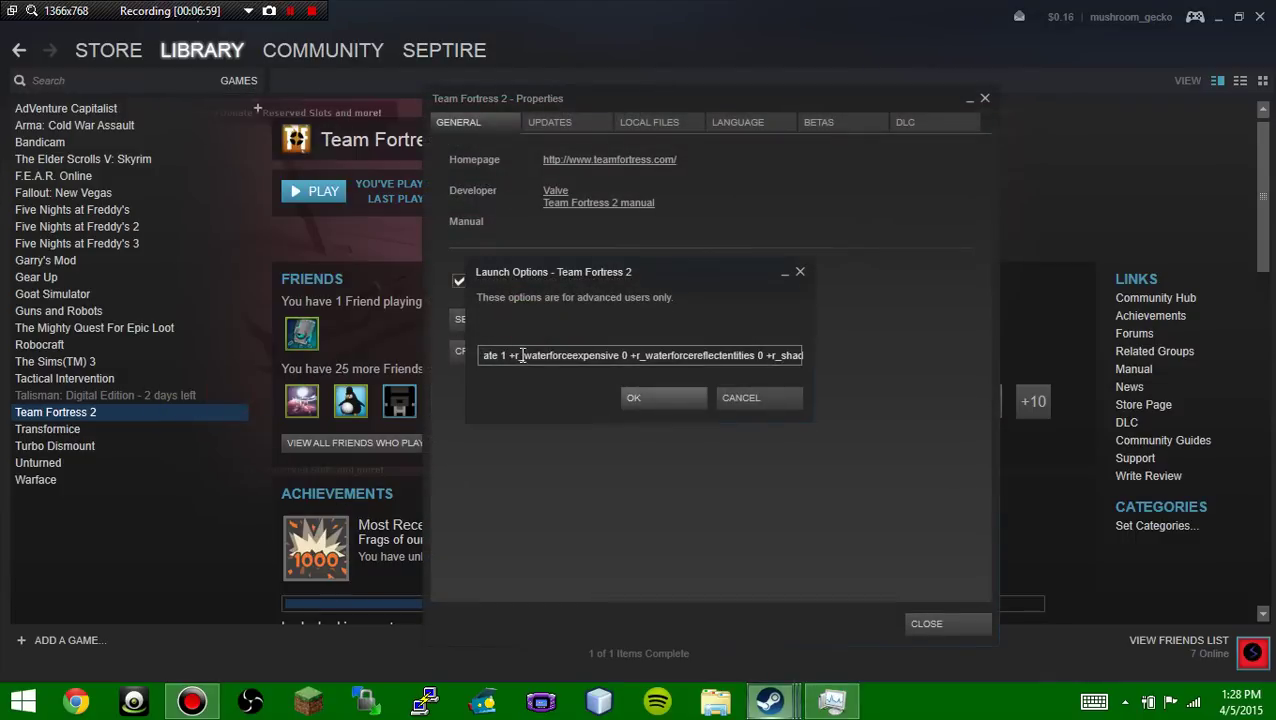
# - Review the string with -heapsize 5000000, confirm it, close Properties and launch Team Fortress 2
pyautogui.moveTo(515, 365); pyautogui.dragTo(464, 361)
pyautogui.click(490, 356)
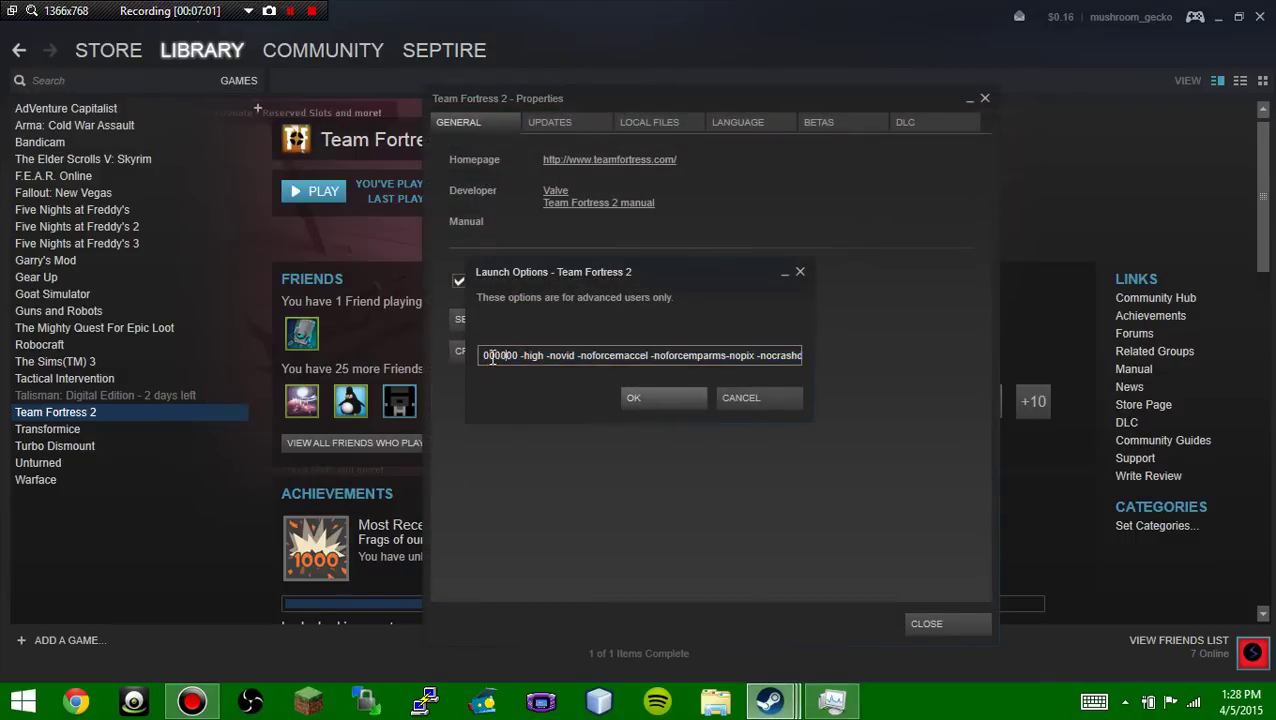
pyautogui.tripleClick(488, 355)
pyautogui.click(747, 356)
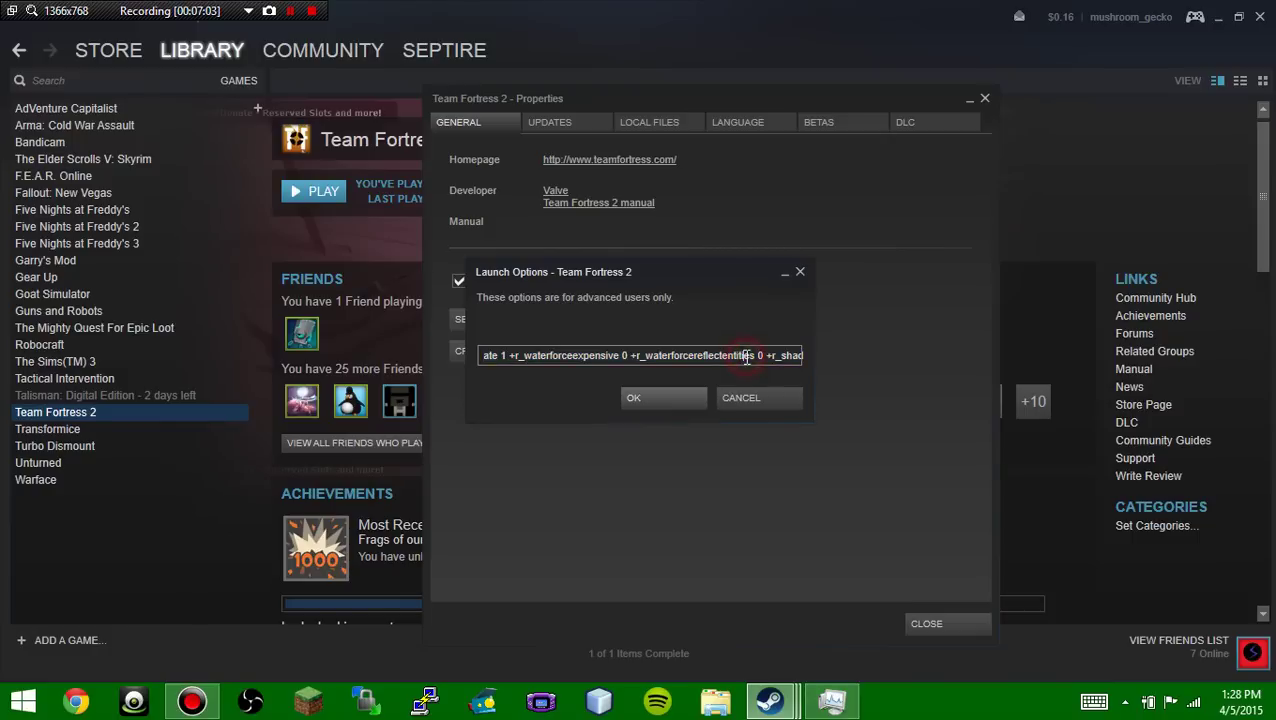
pyautogui.press('Left')
pyautogui.press('Left')
pyautogui.press('Left')
pyautogui.press('Left')
pyautogui.press('Left')
pyautogui.press('Left')
pyautogui.press('Left')
pyautogui.press('Left')
pyautogui.press('Left')
pyautogui.press('Left')
pyautogui.press('Left')
pyautogui.press('Left')
pyautogui.press('Left')
pyautogui.press('Left')
pyautogui.press('Left')
pyautogui.press('Left')
pyautogui.press('Left')
pyautogui.press('Left')
pyautogui.press('Left')
pyautogui.press('Left')
pyautogui.press('Left')
pyautogui.press('Left')
pyautogui.press('Left')
pyautogui.press('Left')
pyautogui.press('Left')
pyautogui.press('Left')
pyautogui.press('Left')
pyautogui.press('Left')
pyautogui.press('Left')
pyautogui.press('Left')
pyautogui.press('Left')
pyautogui.press('Left')
pyautogui.press('Left')
pyautogui.press('Left')
pyautogui.press('Left')
pyautogui.press('Left')
pyautogui.press('Left')
pyautogui.press('Left')
pyautogui.press('Left')
pyautogui.press('Left')
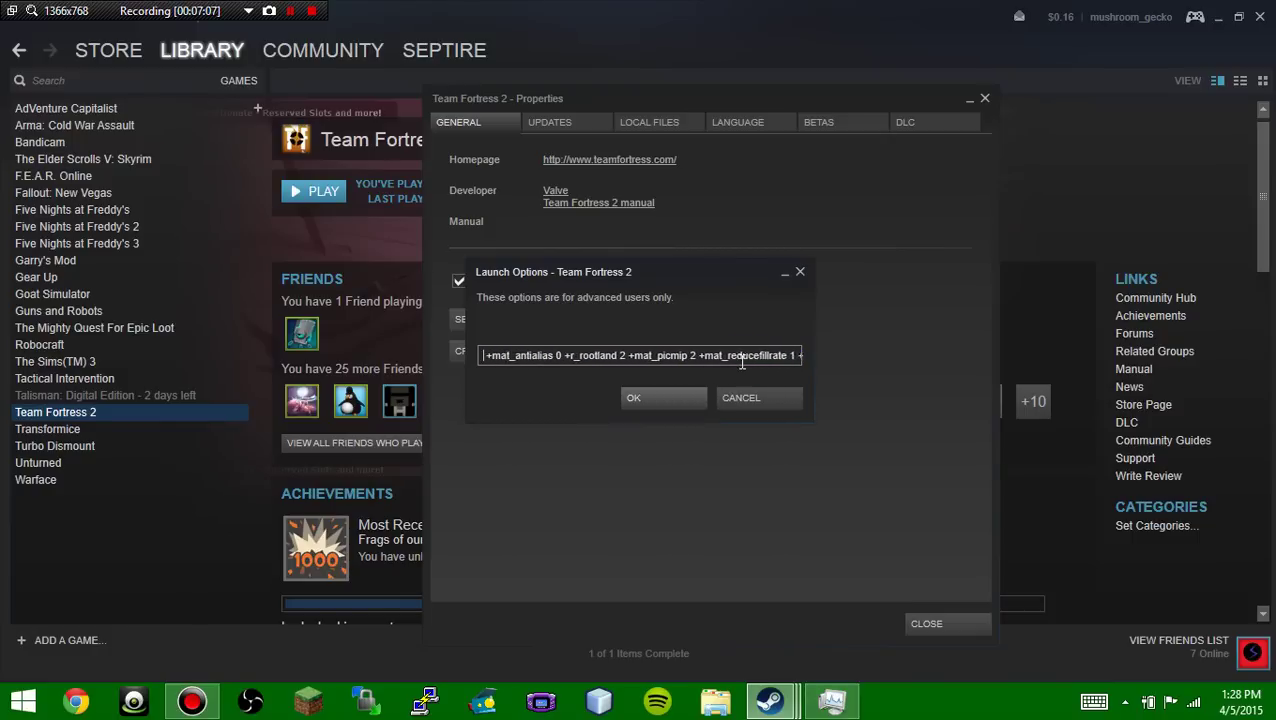
pyautogui.press('Left')
pyautogui.press('Left')
pyautogui.press('Left')
pyautogui.press('Left')
pyautogui.press('Left')
pyautogui.press('Left')
pyautogui.press('Left')
pyautogui.press('Left')
pyautogui.press('Left')
pyautogui.press('Left')
pyautogui.press('Left')
pyautogui.press('Left')
pyautogui.press('Left')
pyautogui.press('Left')
pyautogui.press('Left')
pyautogui.press('Left')
pyautogui.press('Left')
pyautogui.press('Left')
pyautogui.press('Left')
pyautogui.press('Left')
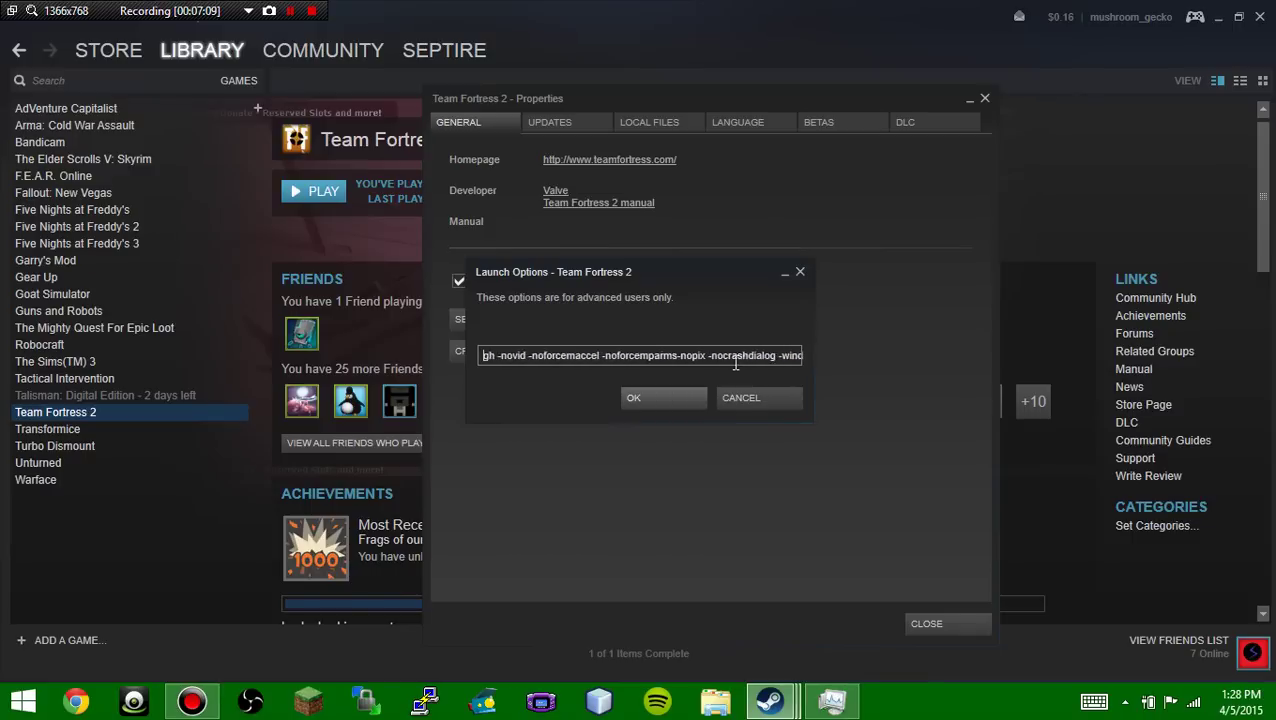
pyautogui.press('Left')
pyautogui.press('Left')
pyautogui.press('Left')
pyautogui.press('Left')
pyautogui.press('Left')
pyautogui.moveTo(564, 357); pyautogui.dragTo(605, 362)
pyautogui.click(652, 356)
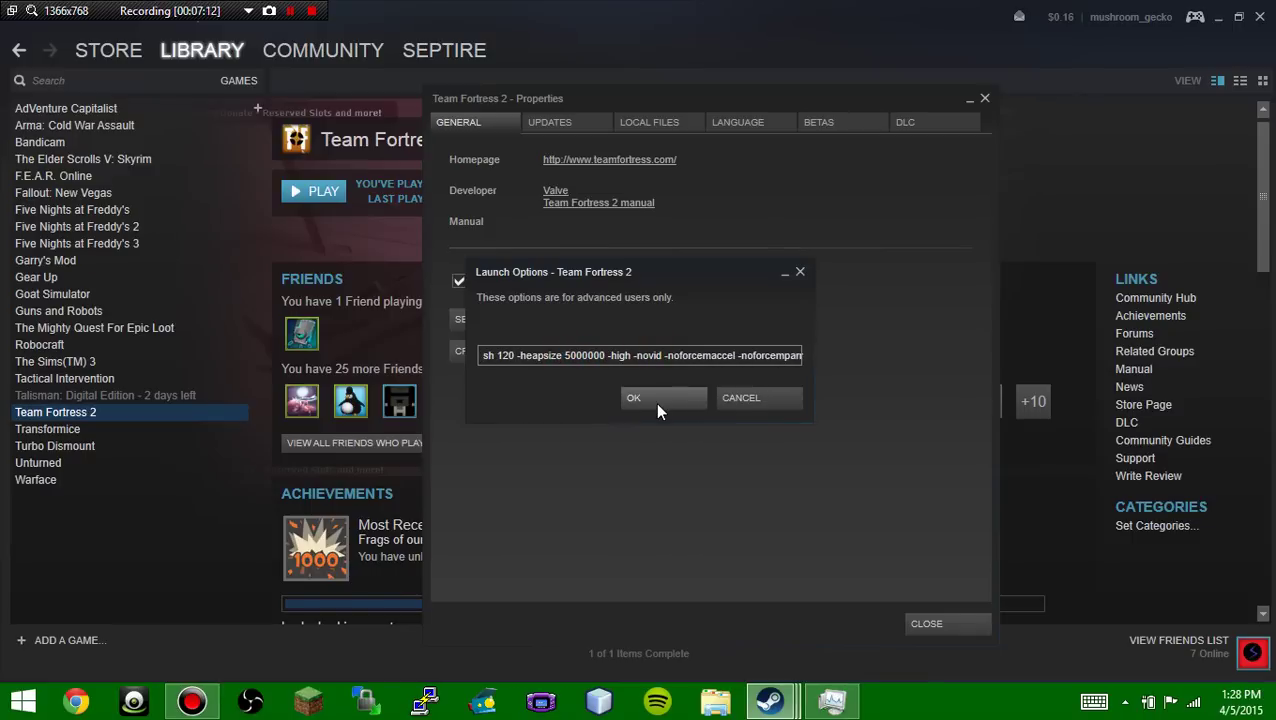
pyautogui.click(658, 404)
pyautogui.click(924, 628)
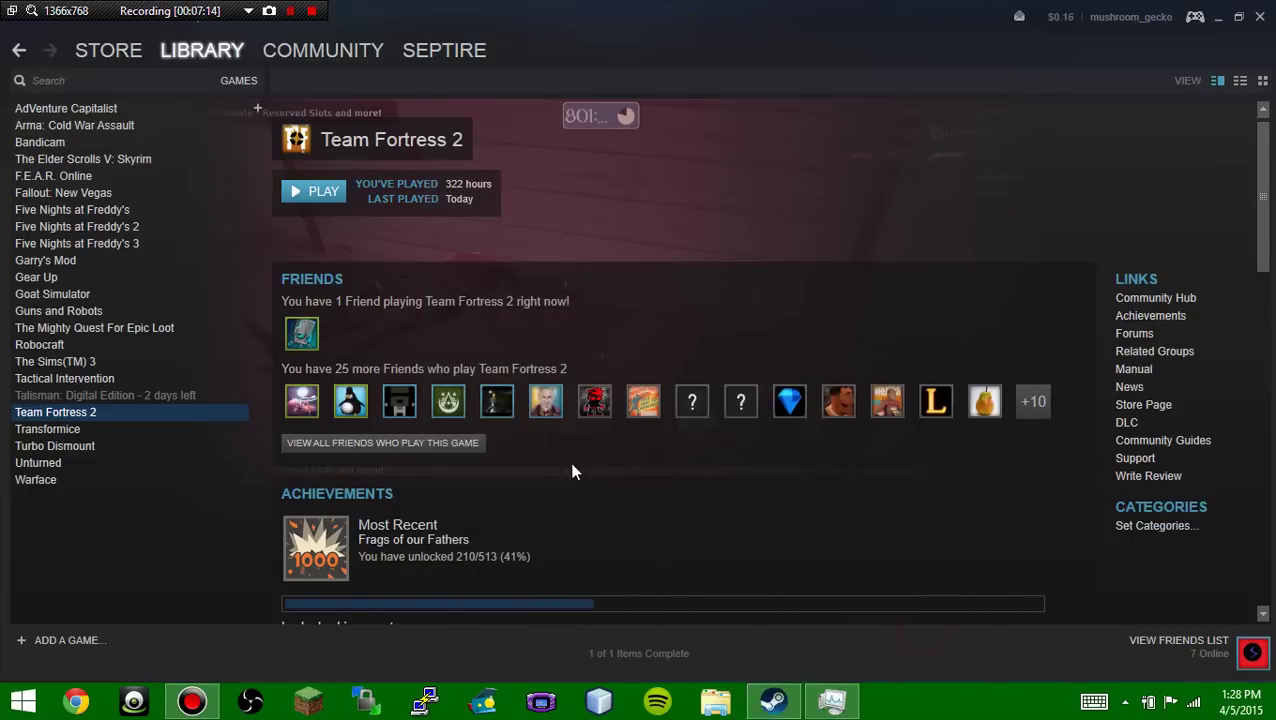
pyautogui.click(300, 192)
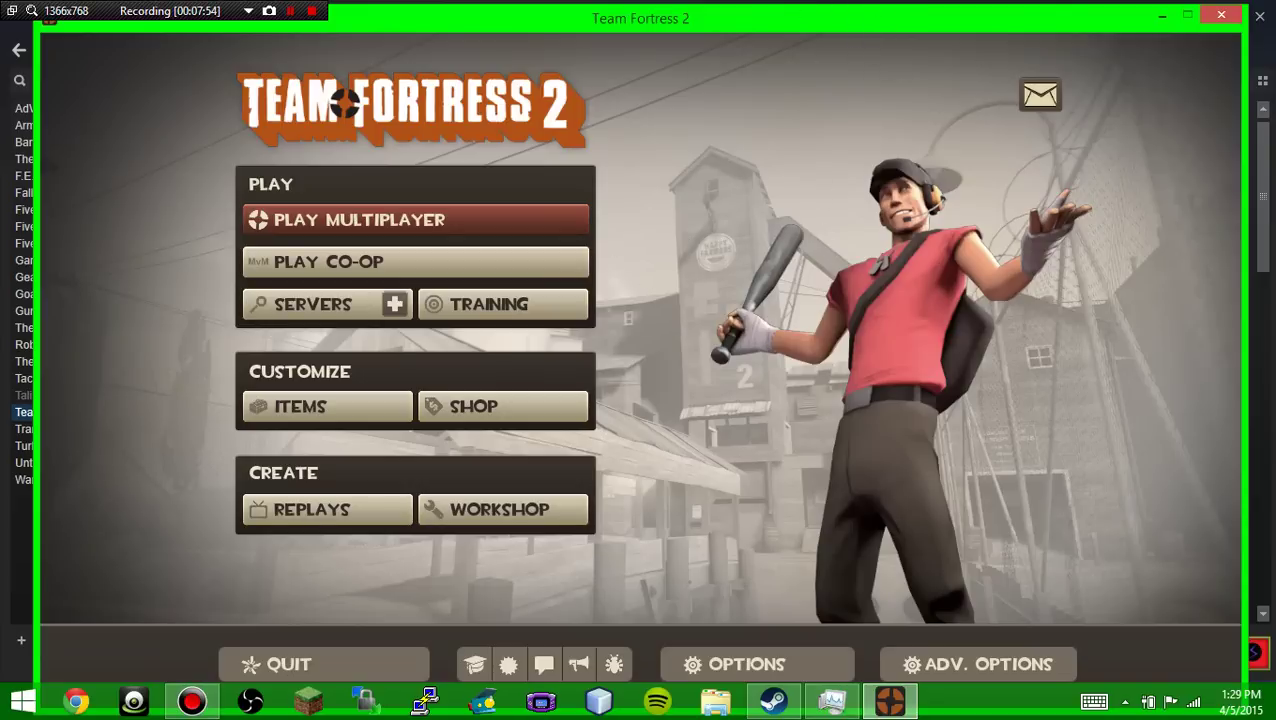
# - Open Task Manager's process list over the game and end Steam Client Bootstrapper
pyautogui.hotkey('ctrl', 'shift', 'Escape')
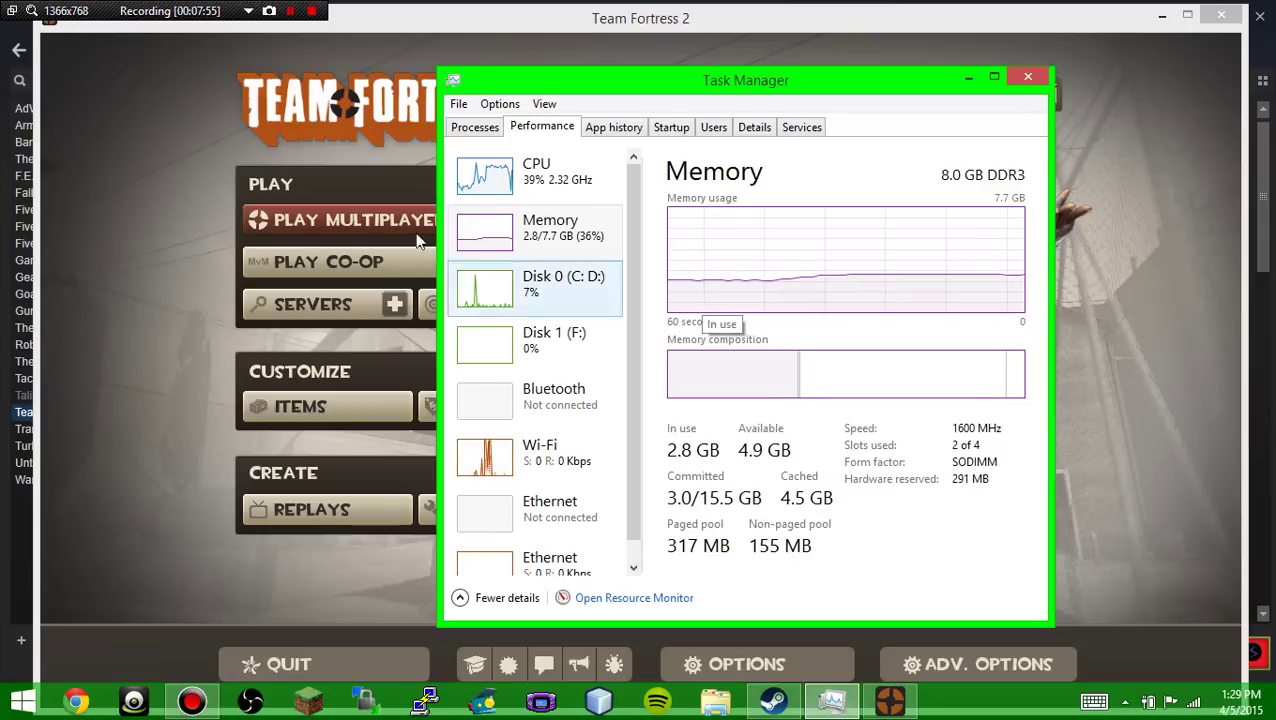
pyautogui.click(477, 128)
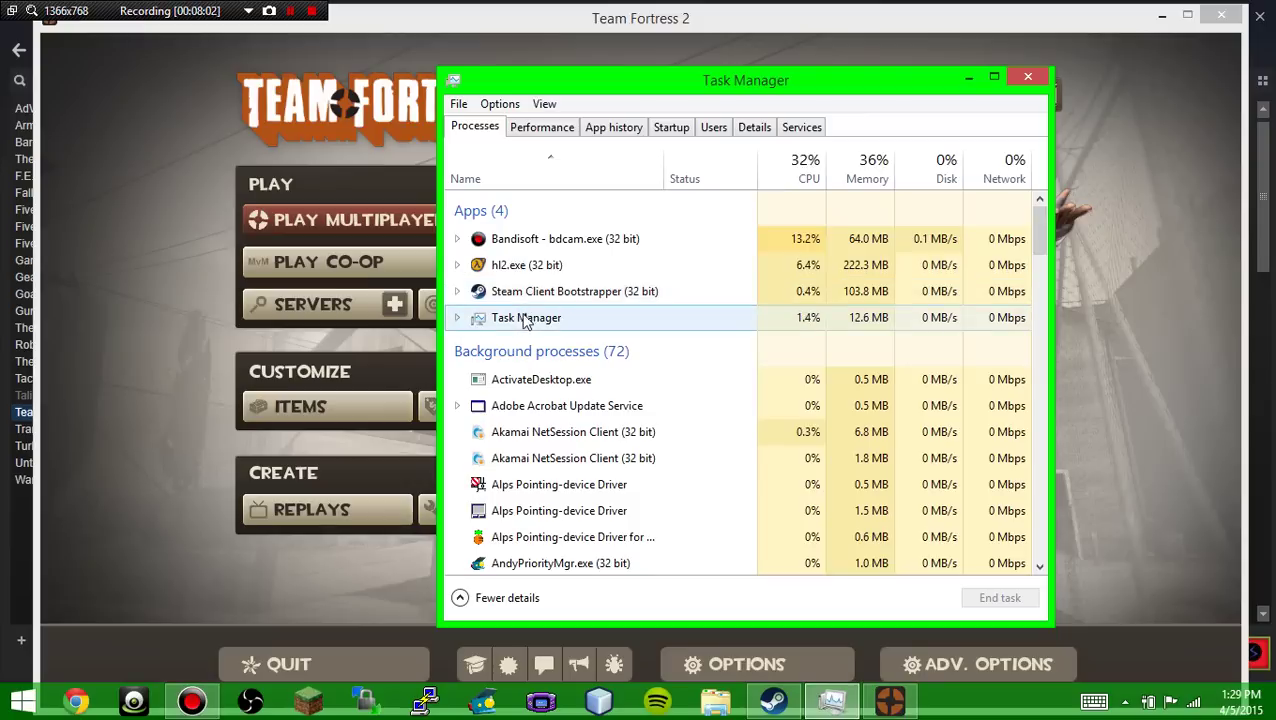
pyautogui.click(481, 270)
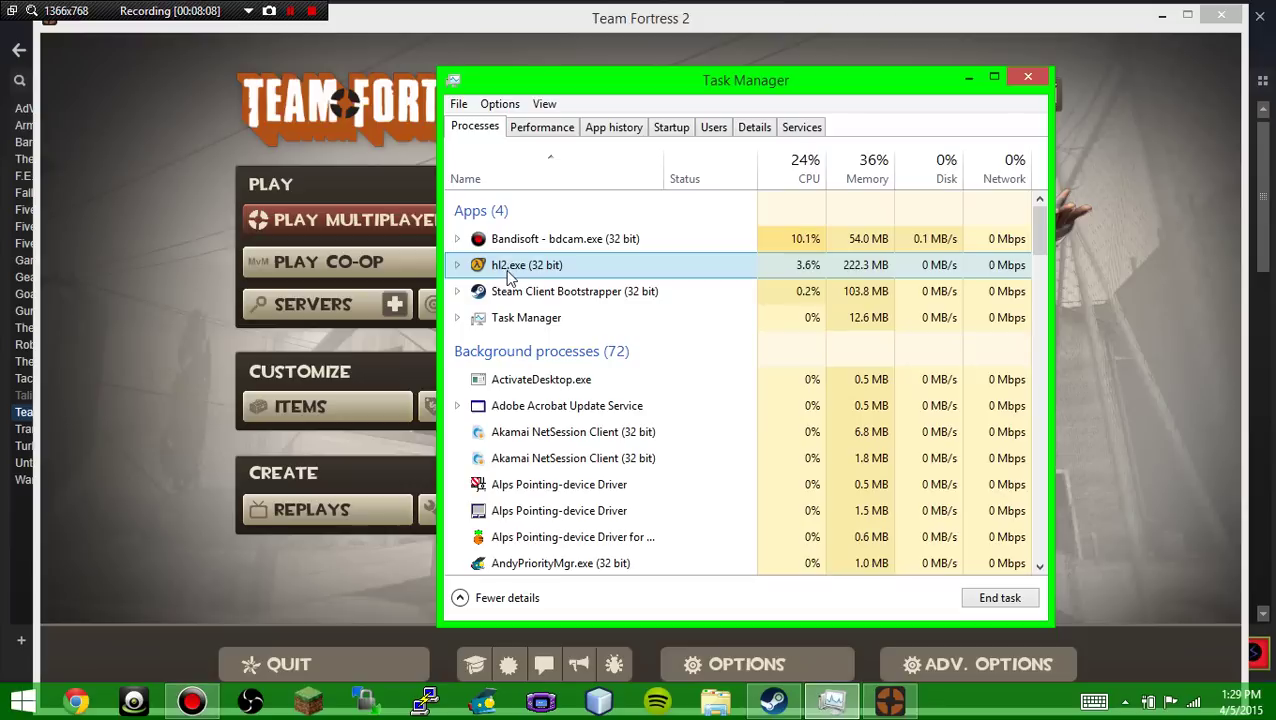
pyautogui.click(510, 244)
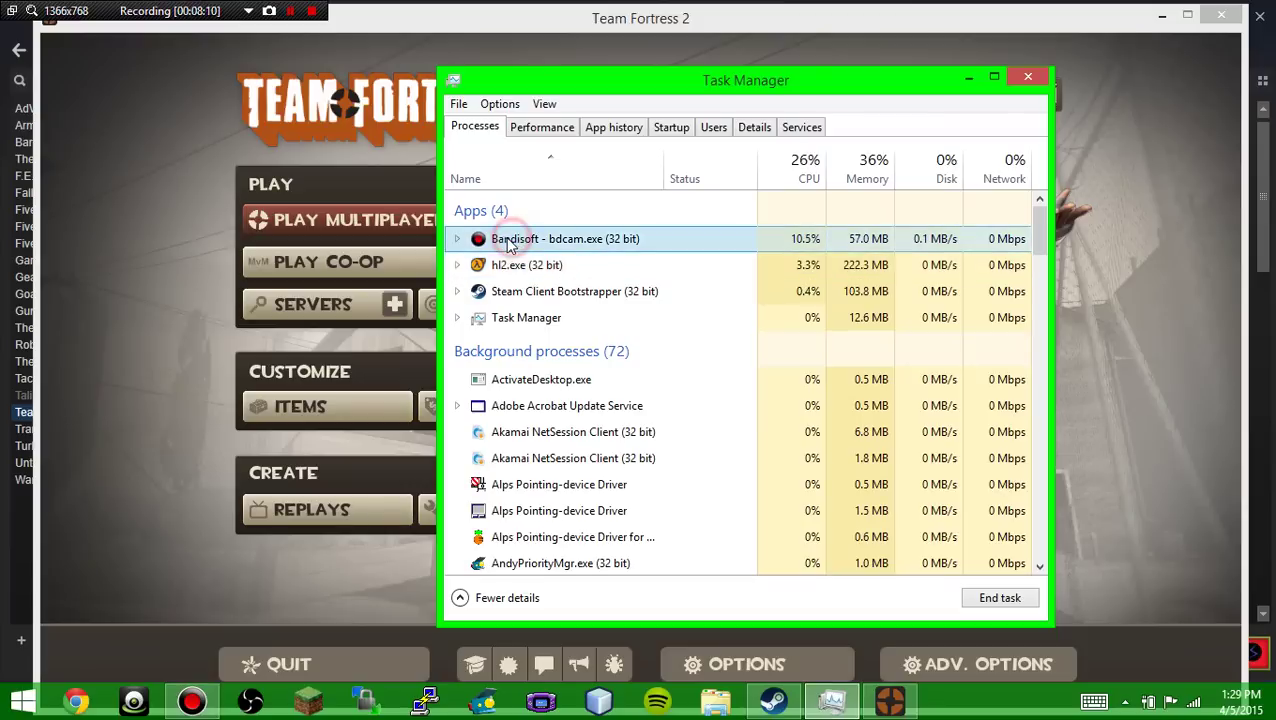
pyautogui.rightClick(529, 299)
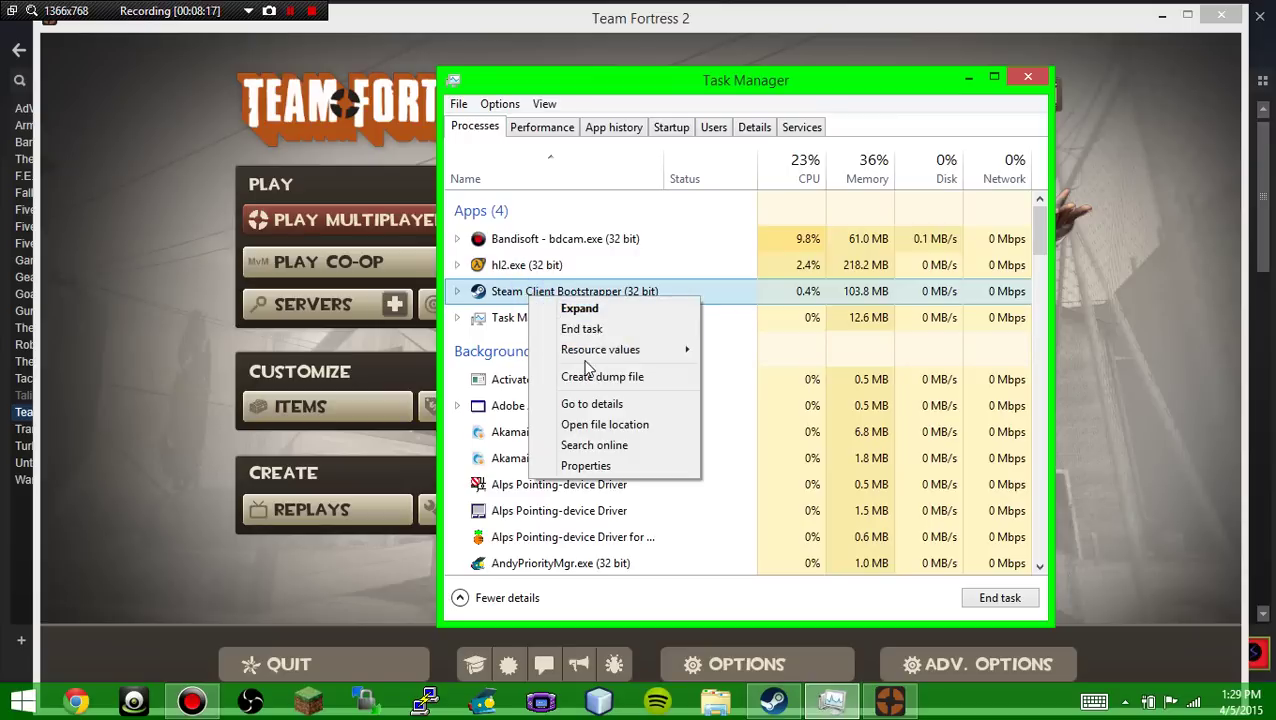
pyautogui.click(582, 331)
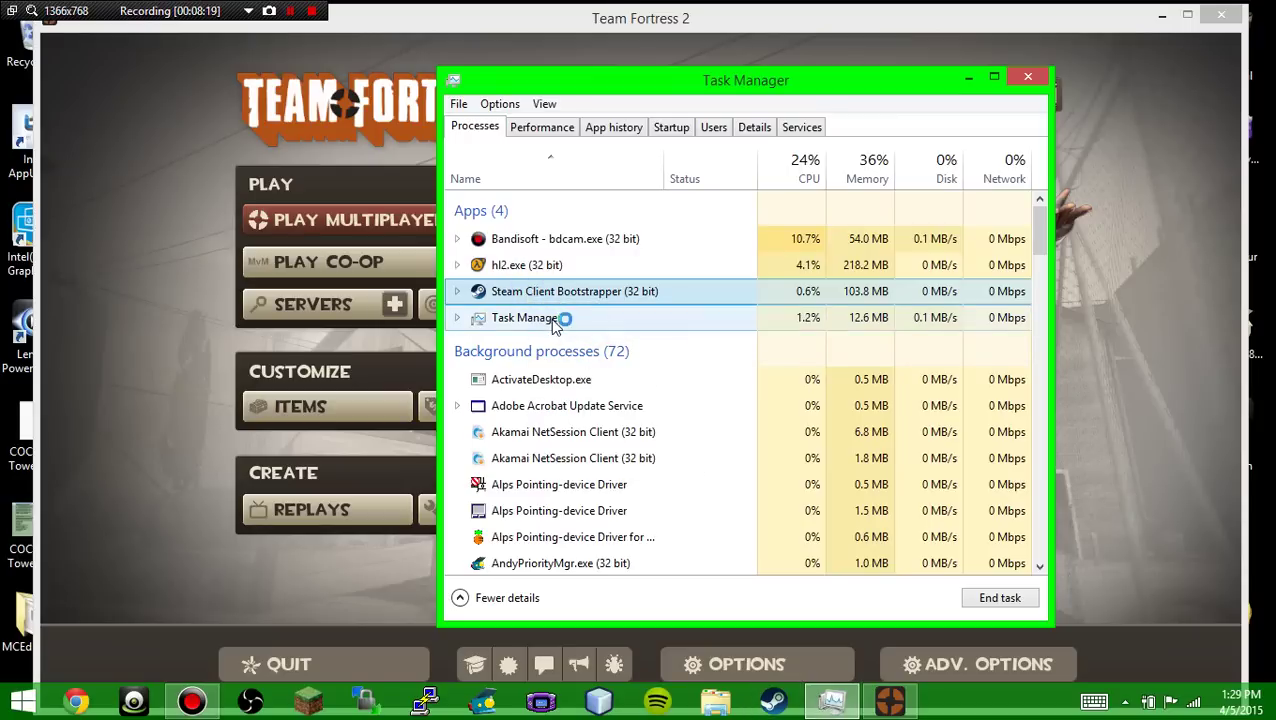
# - End the Task Manager process itself to return to the Team Fortress 2 menu
pyautogui.scroll(-10, 556, 300)
pyautogui.rightClick(556, 305)
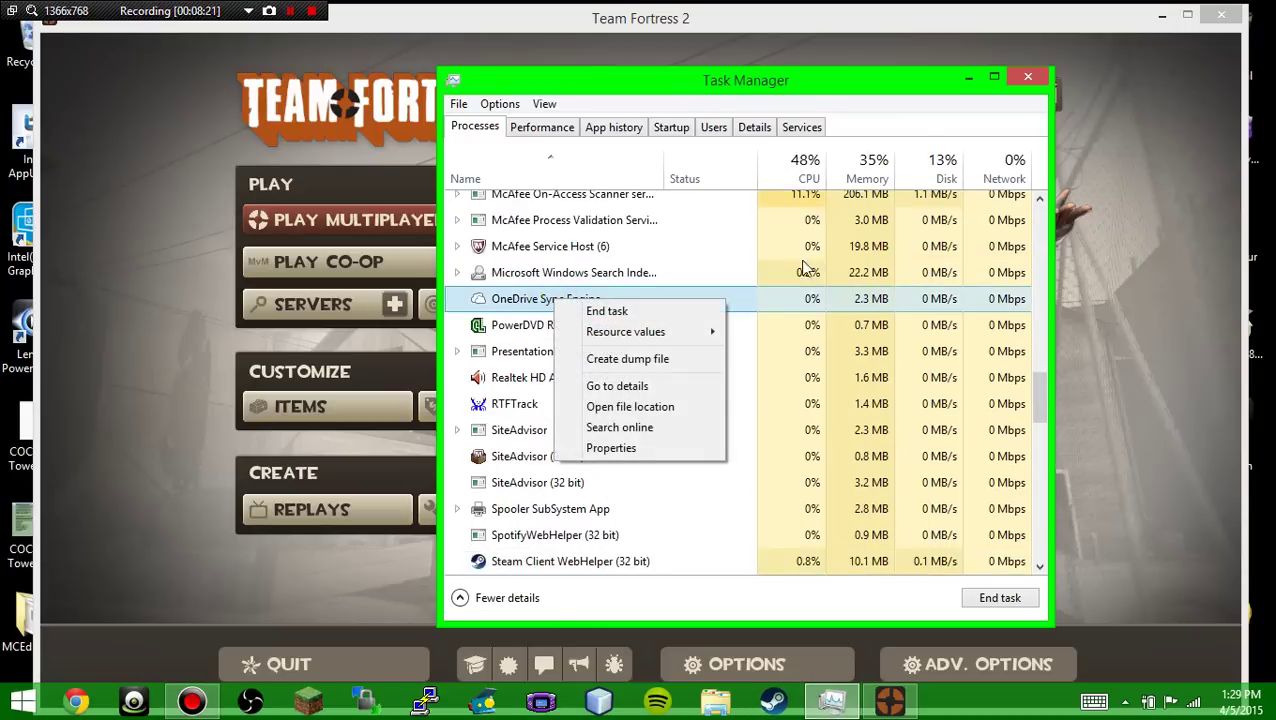
pyautogui.click(1040, 389)
pyautogui.moveTo(1040, 389); pyautogui.dragTo(1040, 215)
pyautogui.rightClick(616, 298)
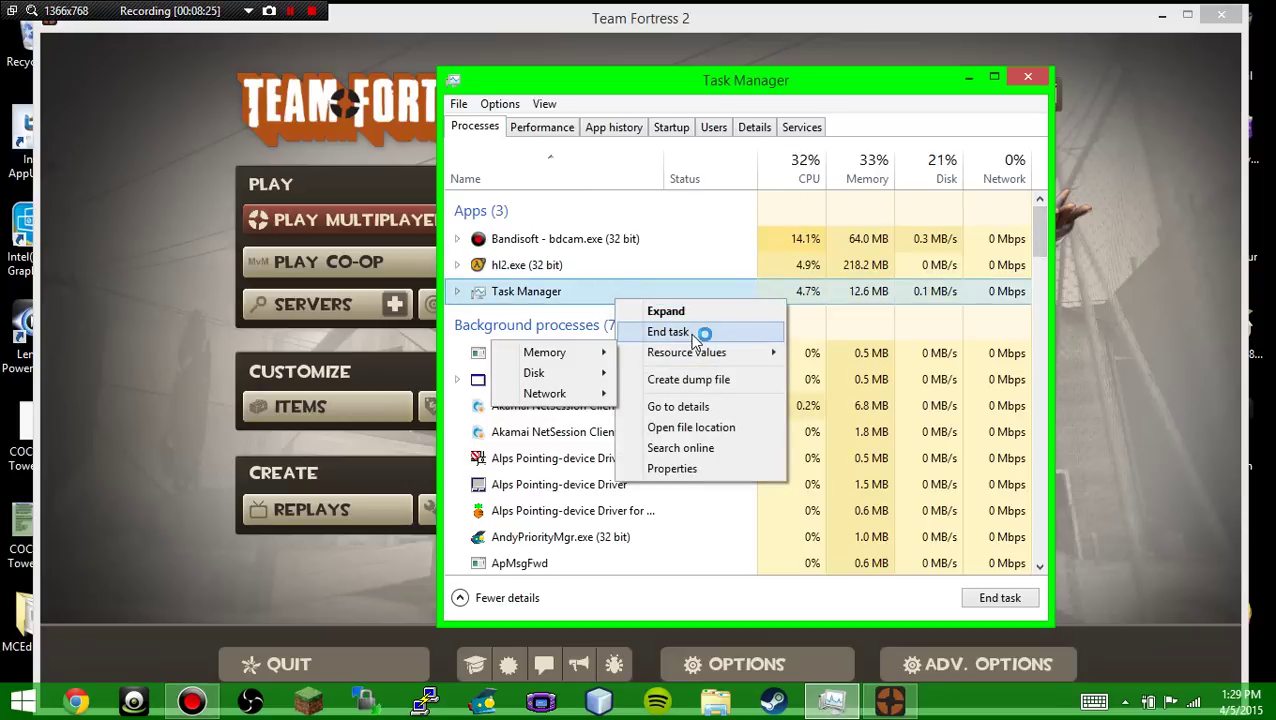
pyautogui.click(703, 332)
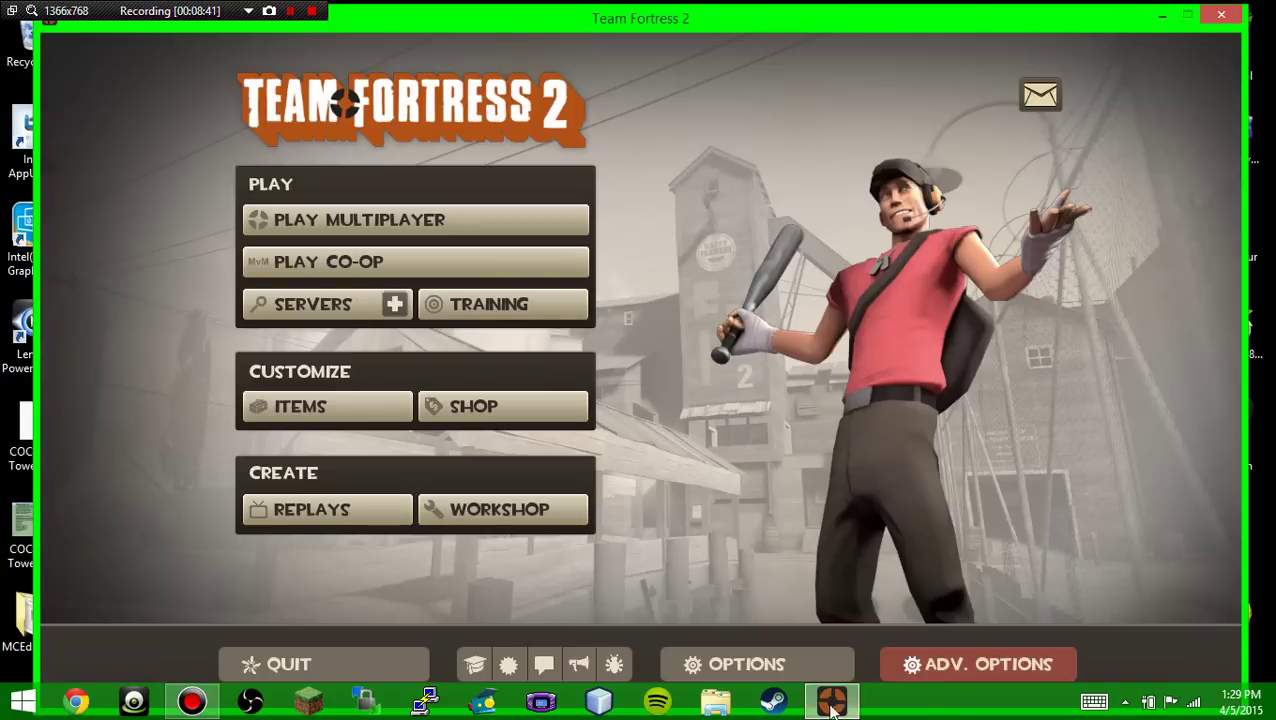
# - Launch Team Fortress 2 again from its desktop shortcut
pyautogui.moveTo(840, 710)
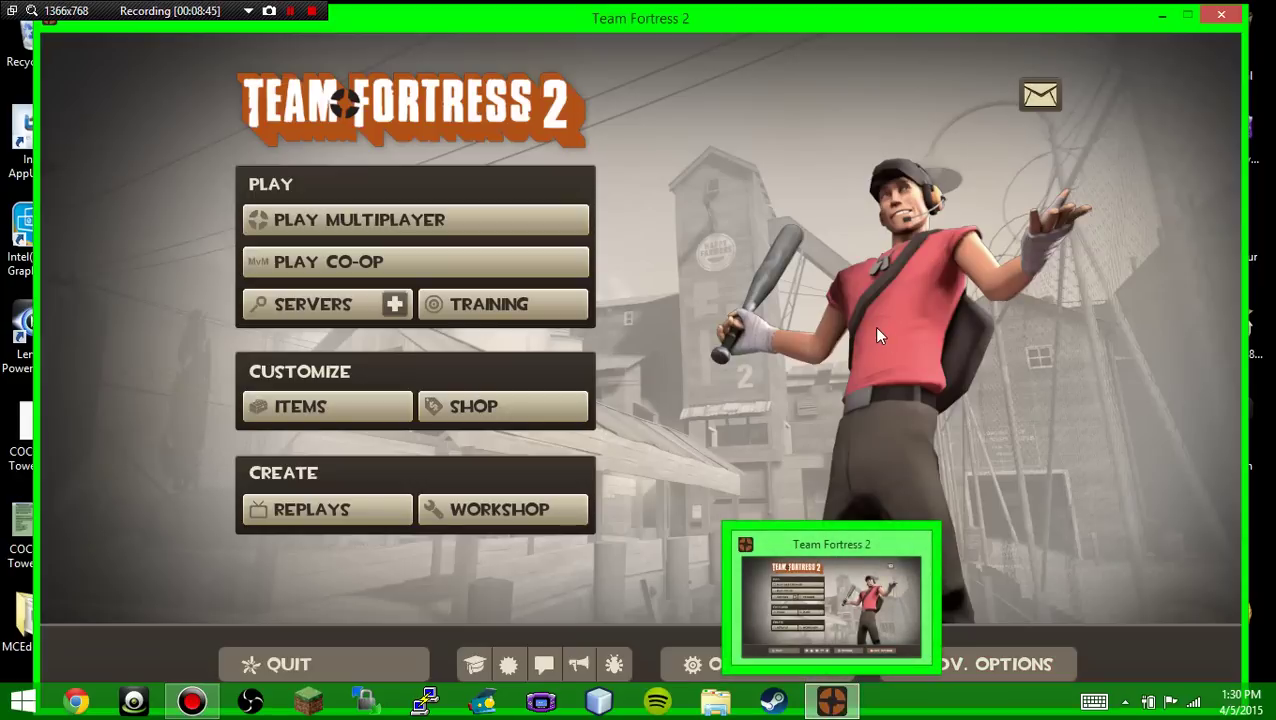
pyautogui.click(362, 312)
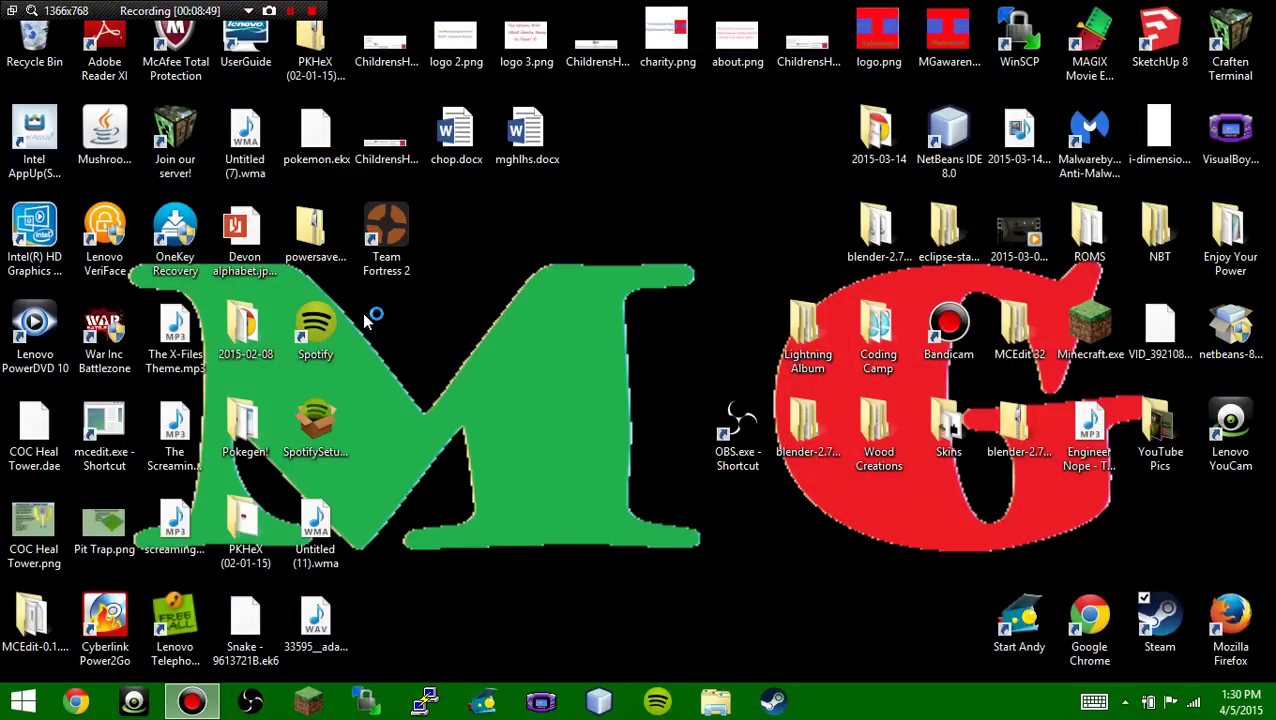
pyautogui.doubleClick(400, 218)
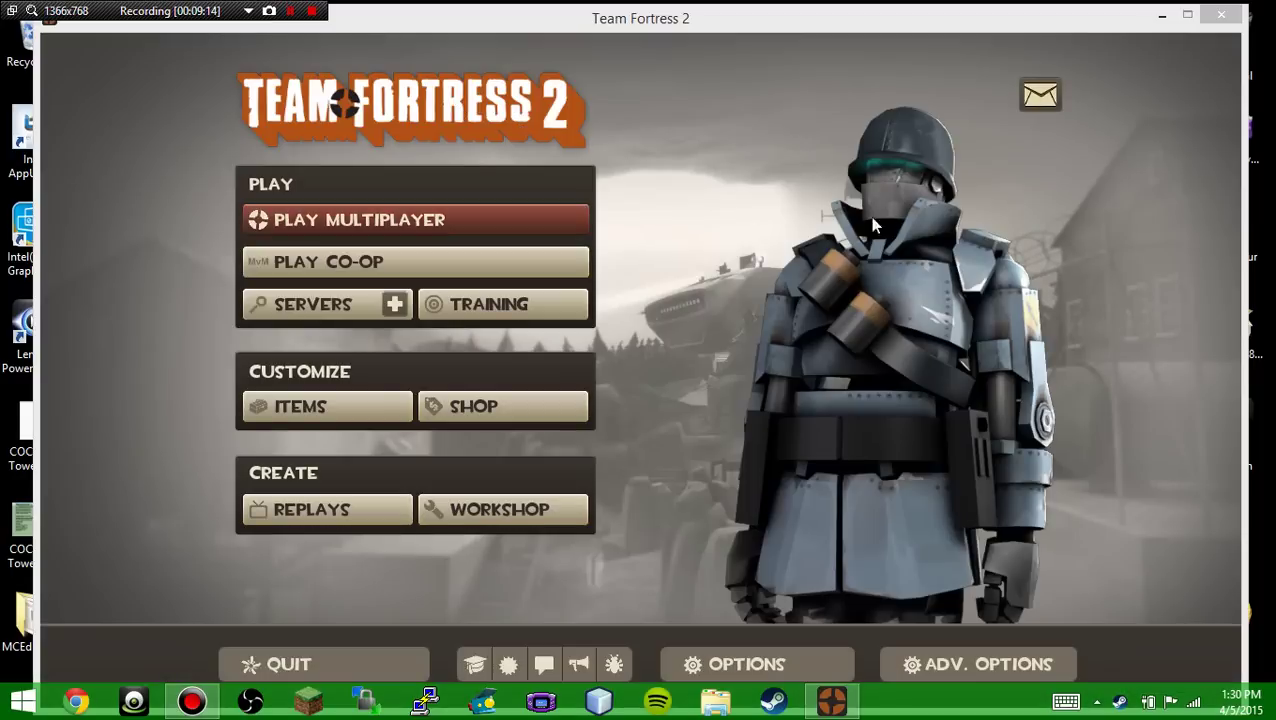
# - Focus the TF2 window as it loads to the main menu, then drag it back into place
pyautogui.click(694, 20)
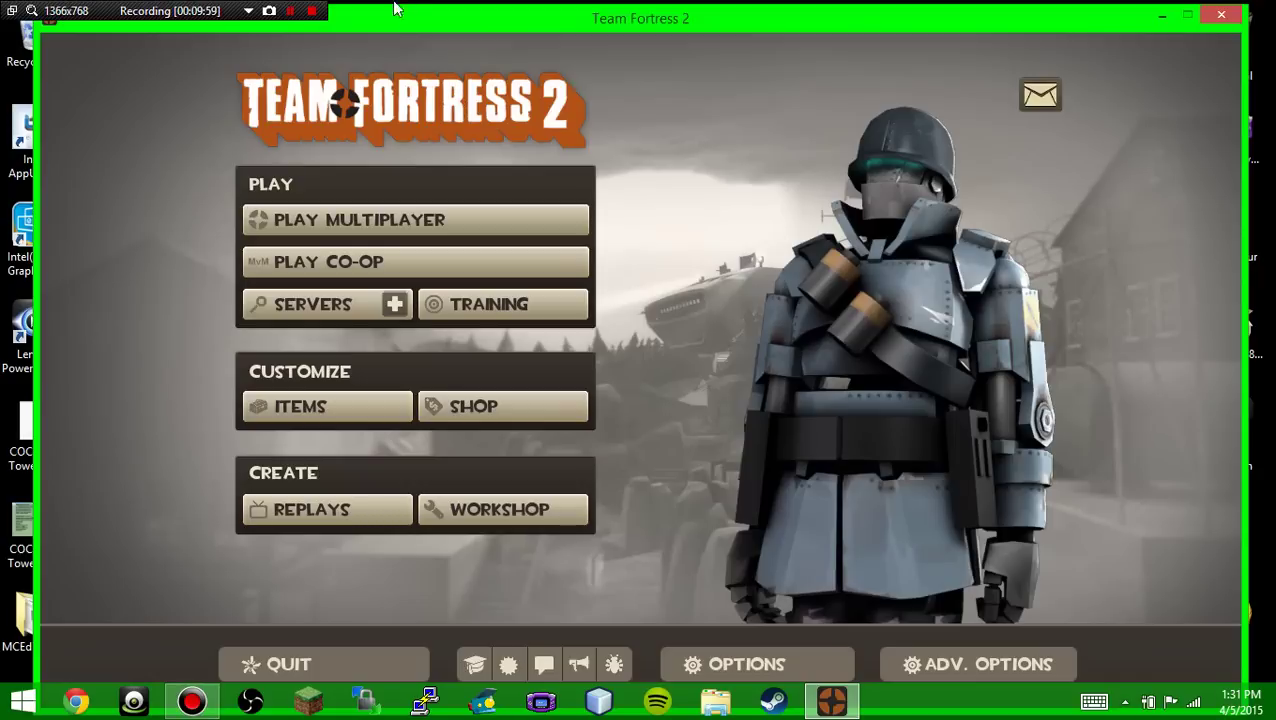
pyautogui.moveTo(510, 37)
pyautogui.mouseDown()
pyautogui.moveTo(500, 530)
pyautogui.moveTo(524, 19)
pyautogui.moveTo(505, 10)
pyautogui.moveTo(517, 22)
pyautogui.mouseUp()
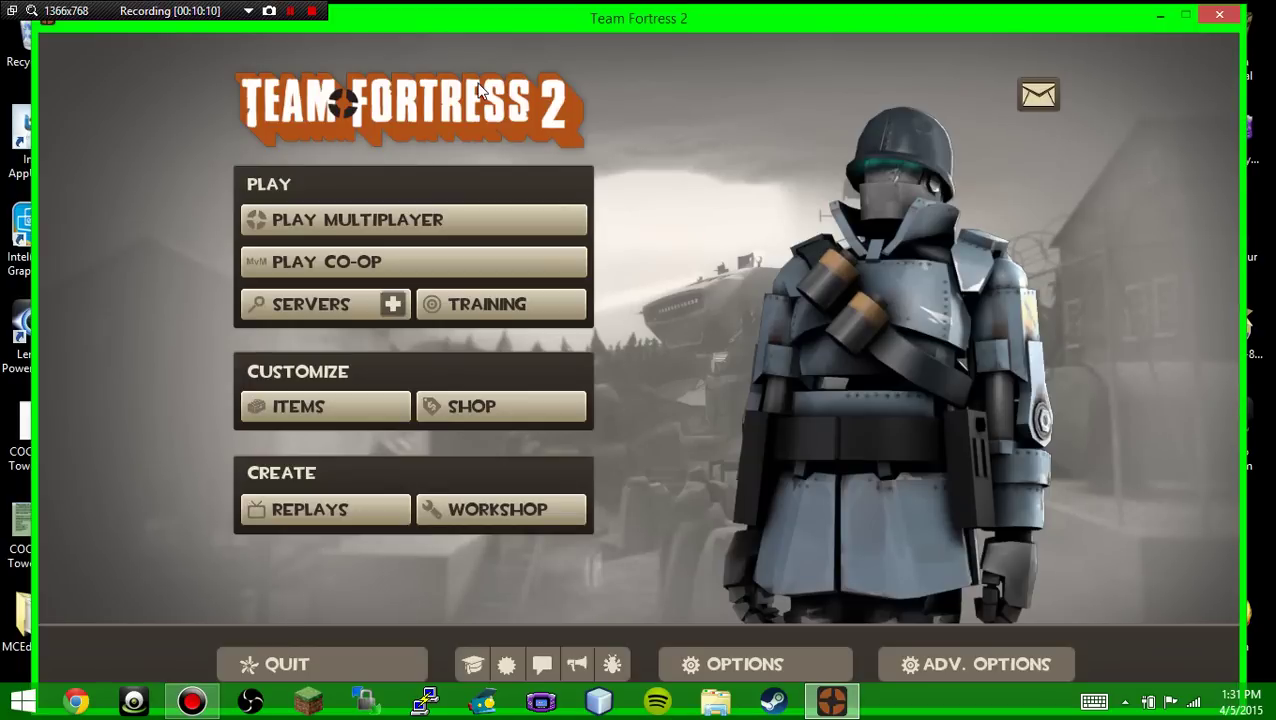
# - From SERVERS, join Unusual Giveaway on 2Fort, pick BLU and Scout, then open the menu
pyautogui.click(362, 309)
pyautogui.doubleClick(429, 286)
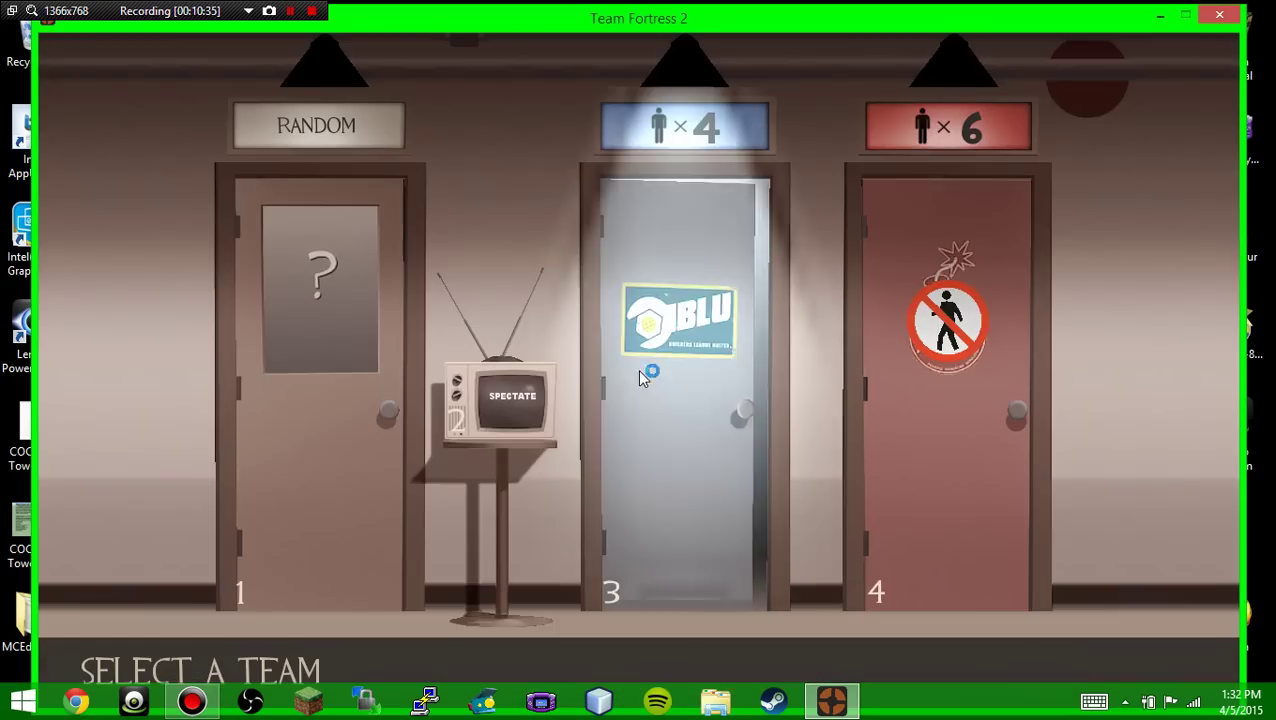
pyautogui.click(698, 361)
pyautogui.press('1')
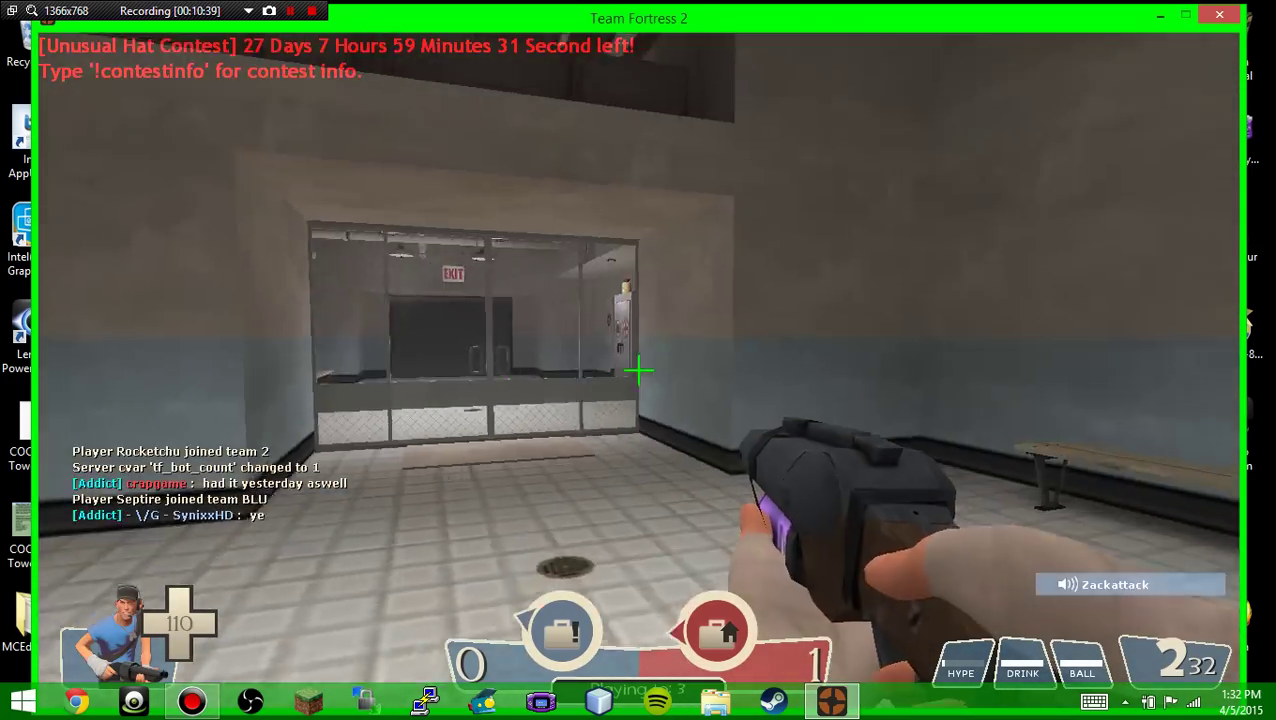
pyautogui.press('Escape')
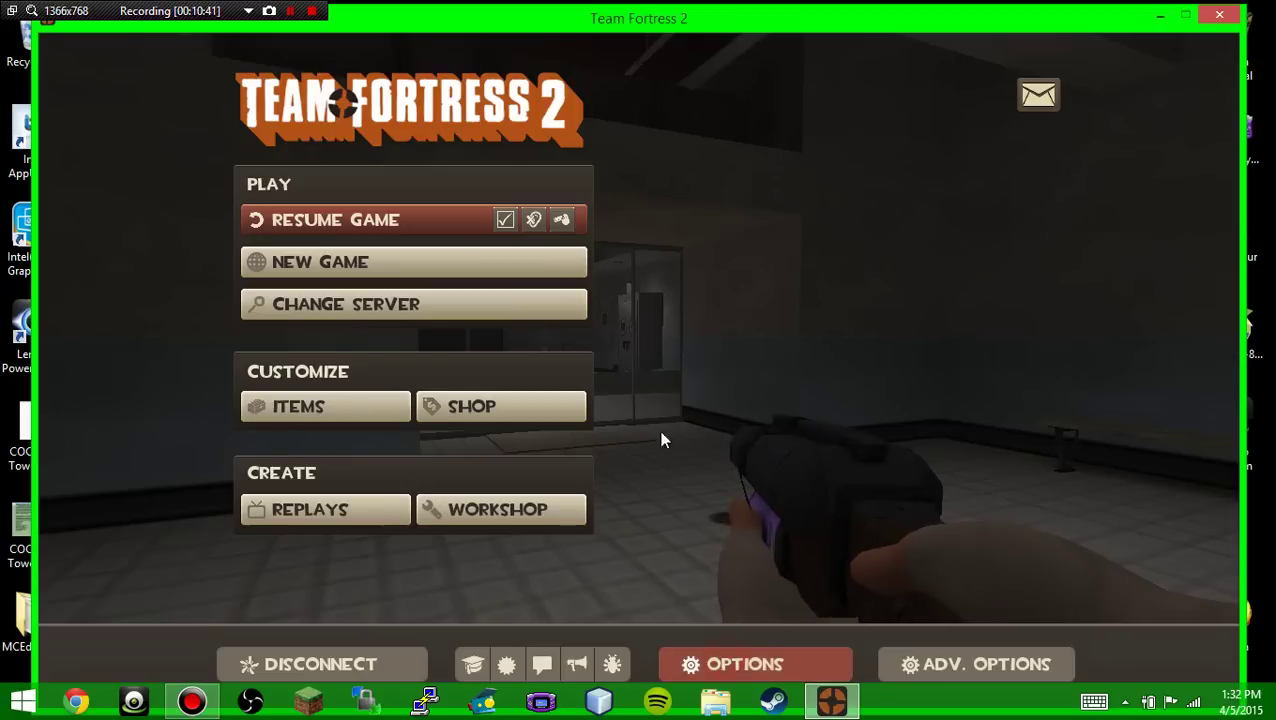
# - Change Shadow detail from Medium to Low in Video > Advanced, confirming both dialogs with OK
pyautogui.click(624, 226)
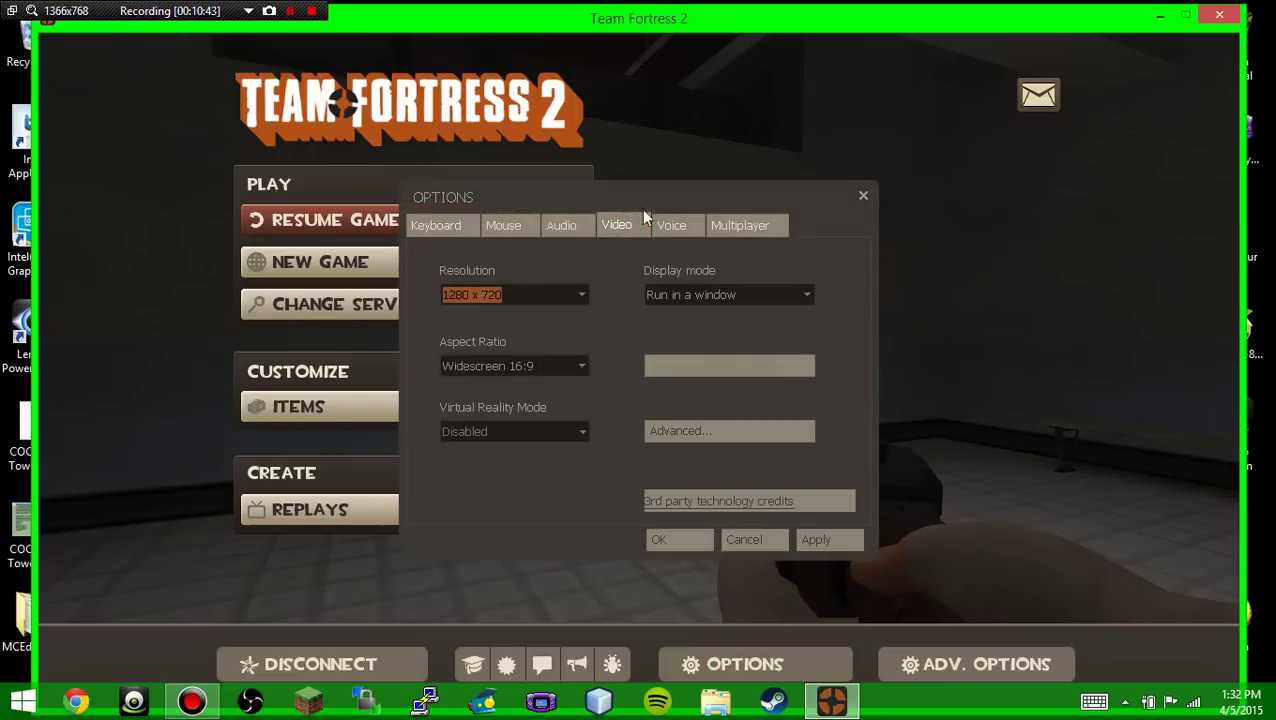
pyautogui.click(667, 226)
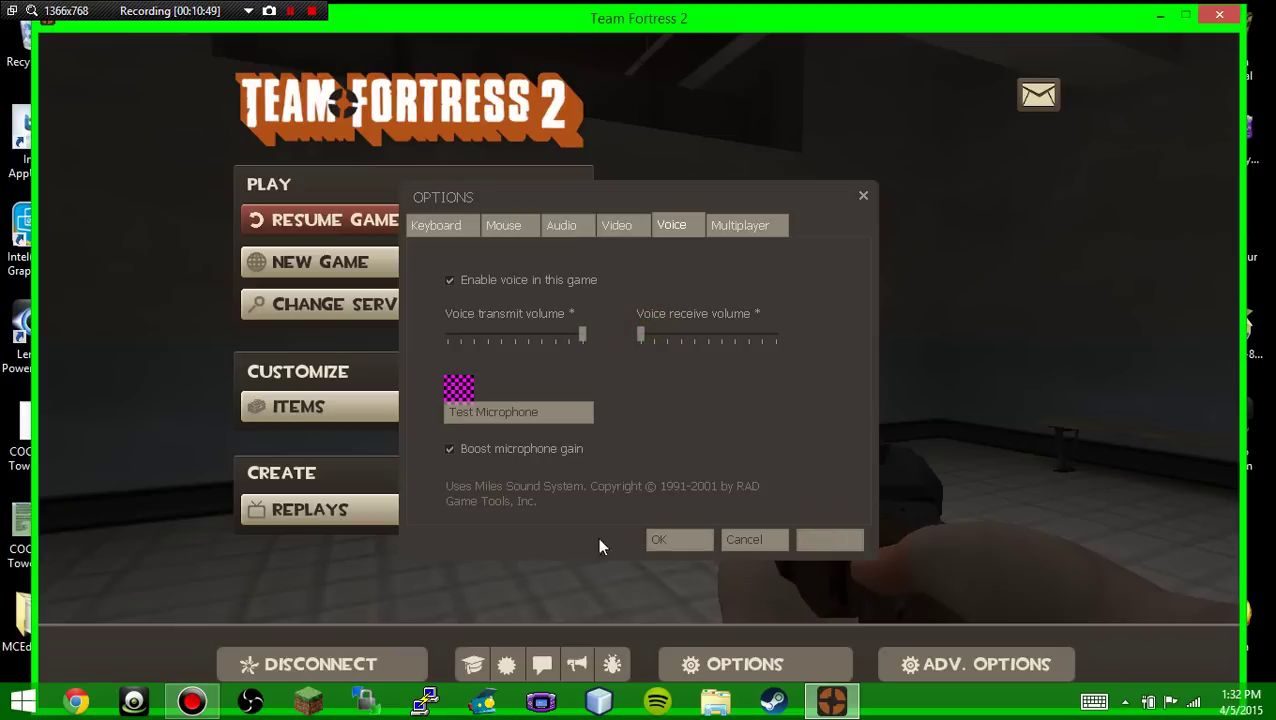
pyautogui.click(608, 232)
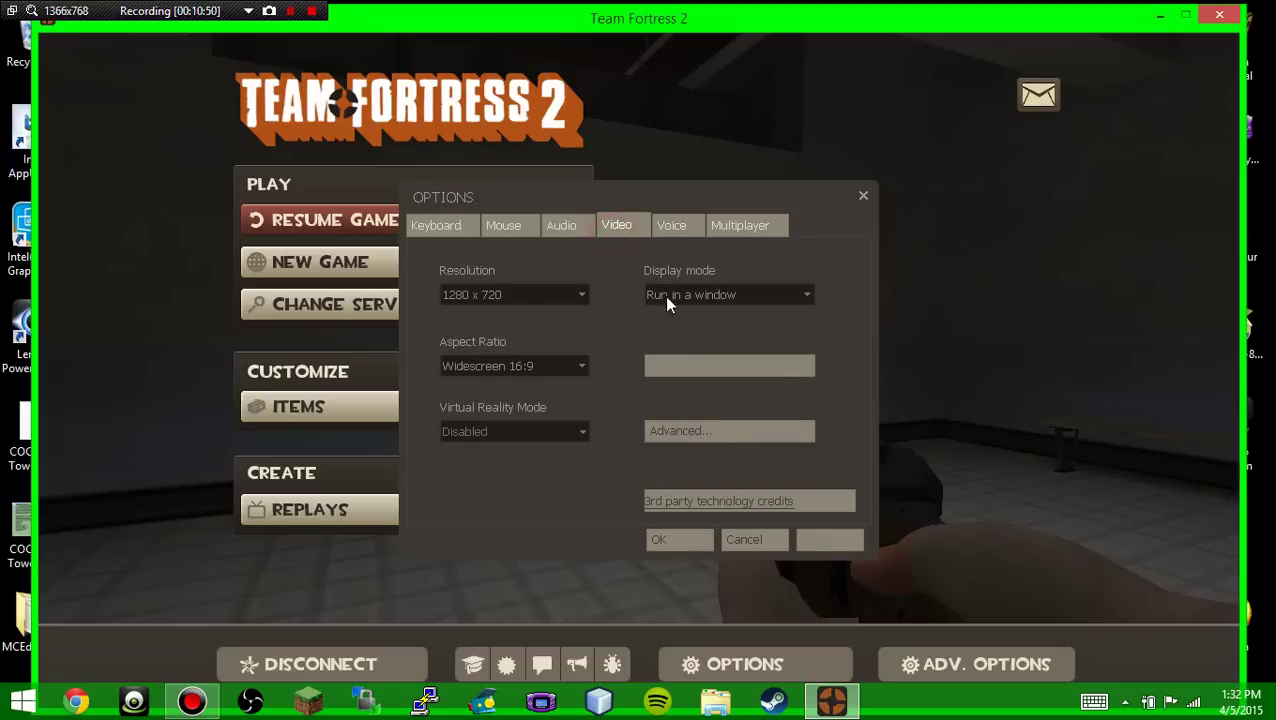
pyautogui.click(708, 431)
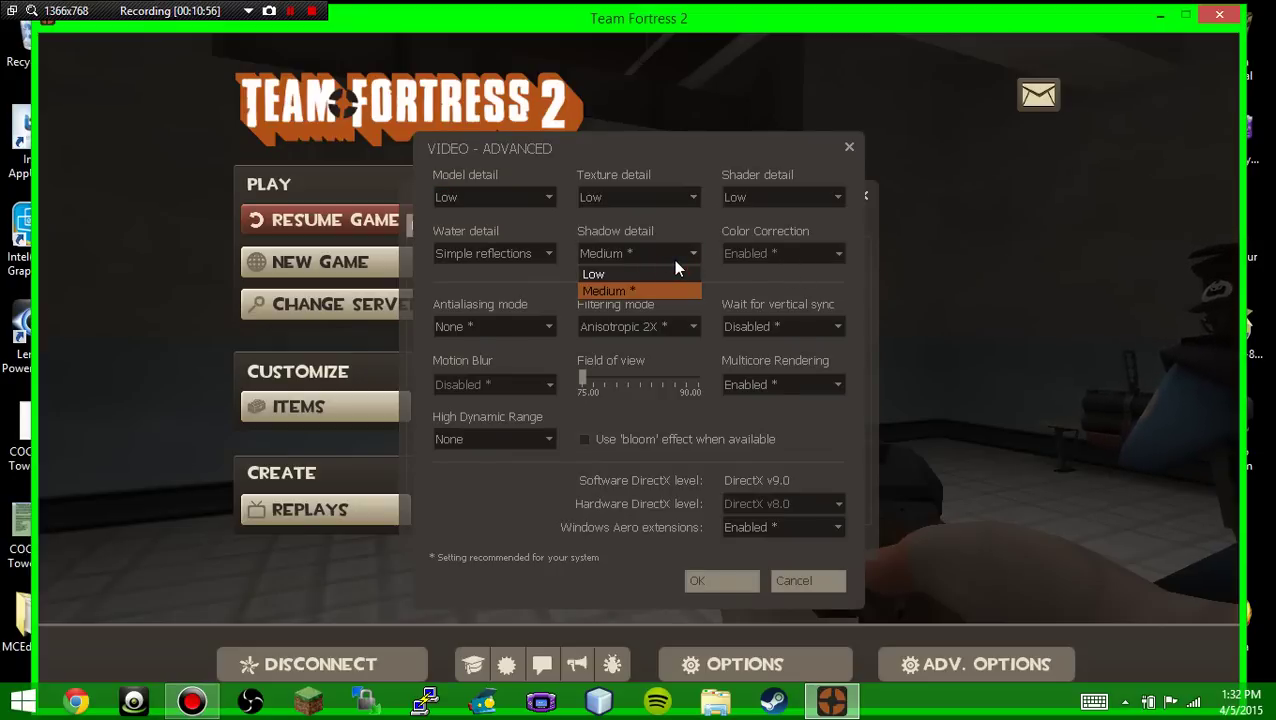
pyautogui.click(663, 275)
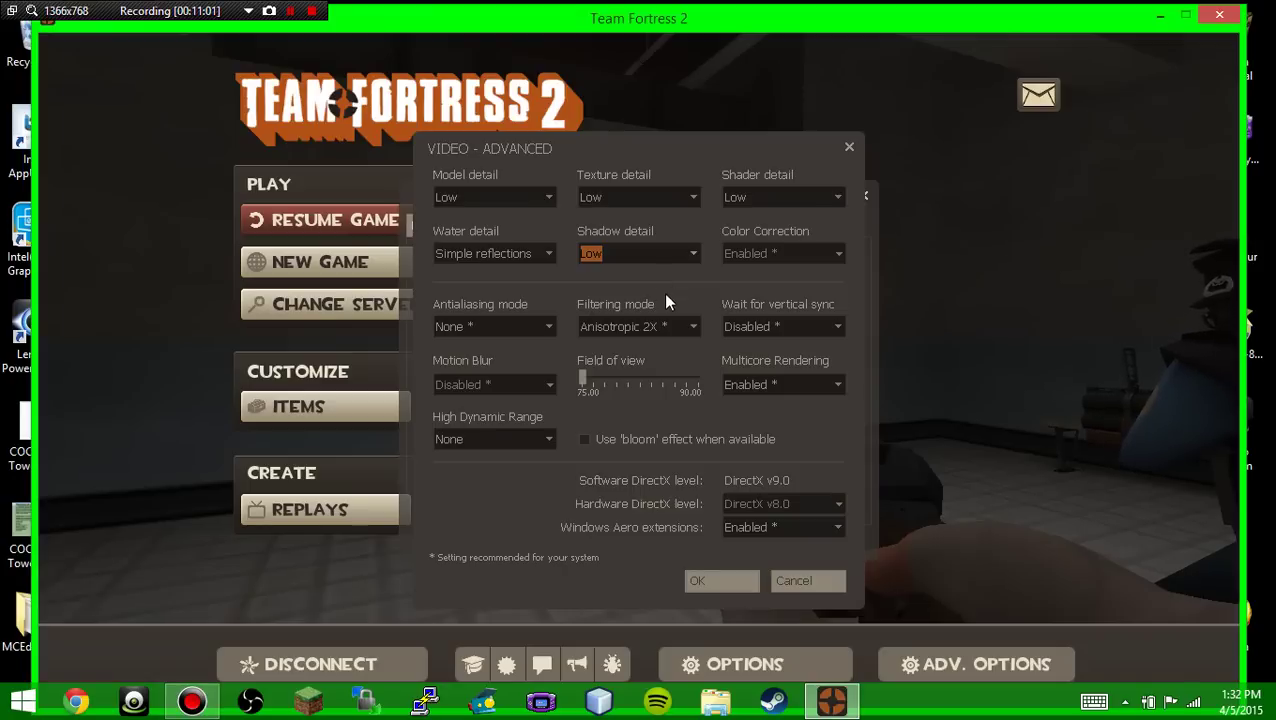
pyautogui.click(722, 572)
pyautogui.click(683, 548)
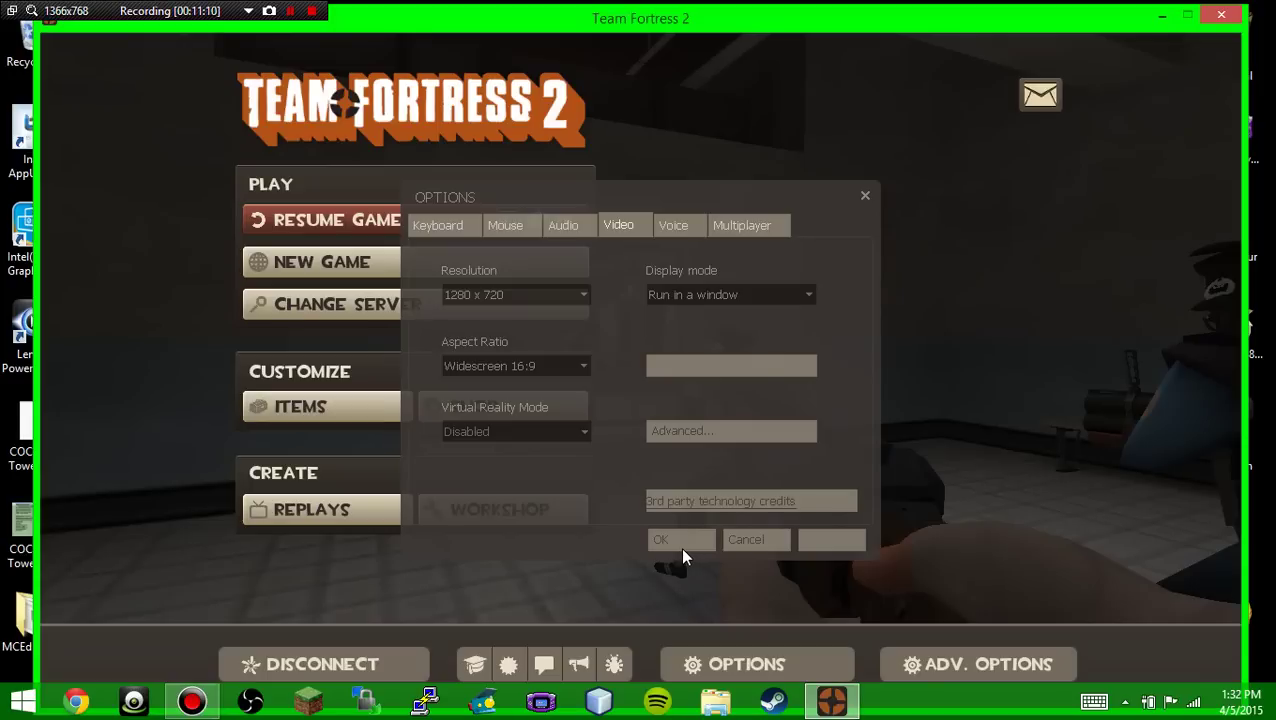
# - Resume the match and run from BLU spawn through the battlements and yard into the barn
pyautogui.press('Escape')
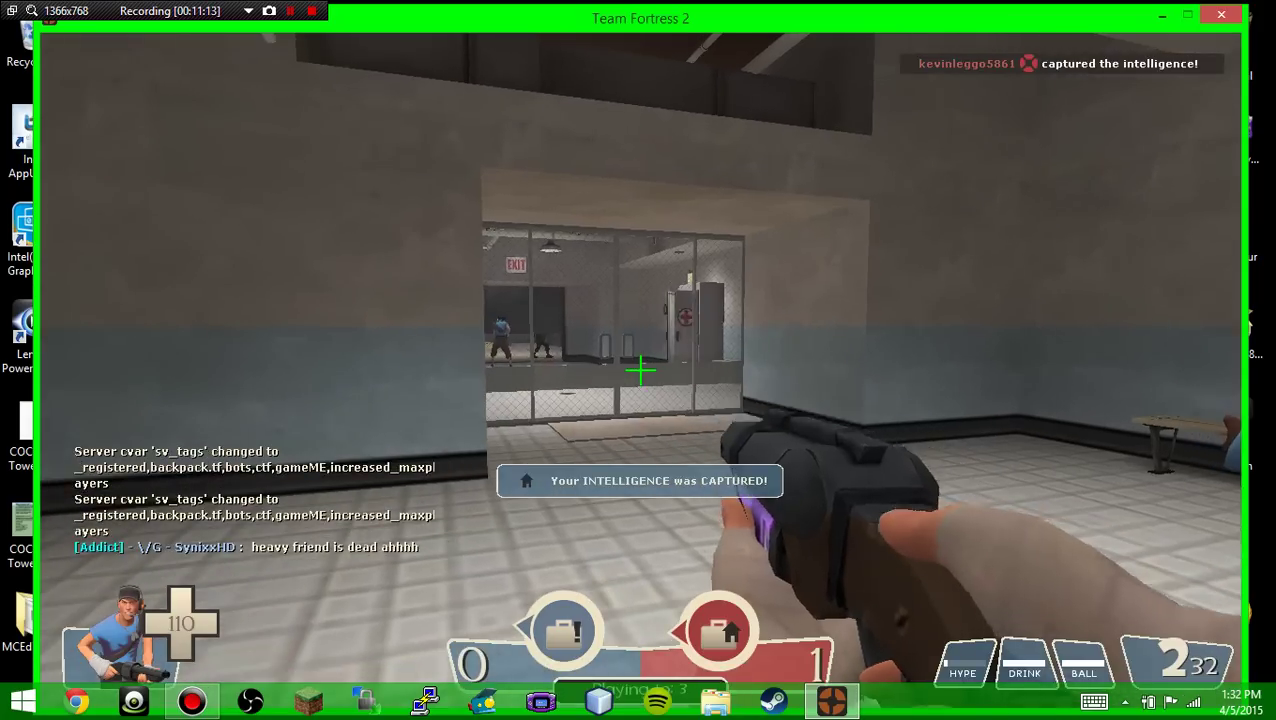
pyautogui.press('w')
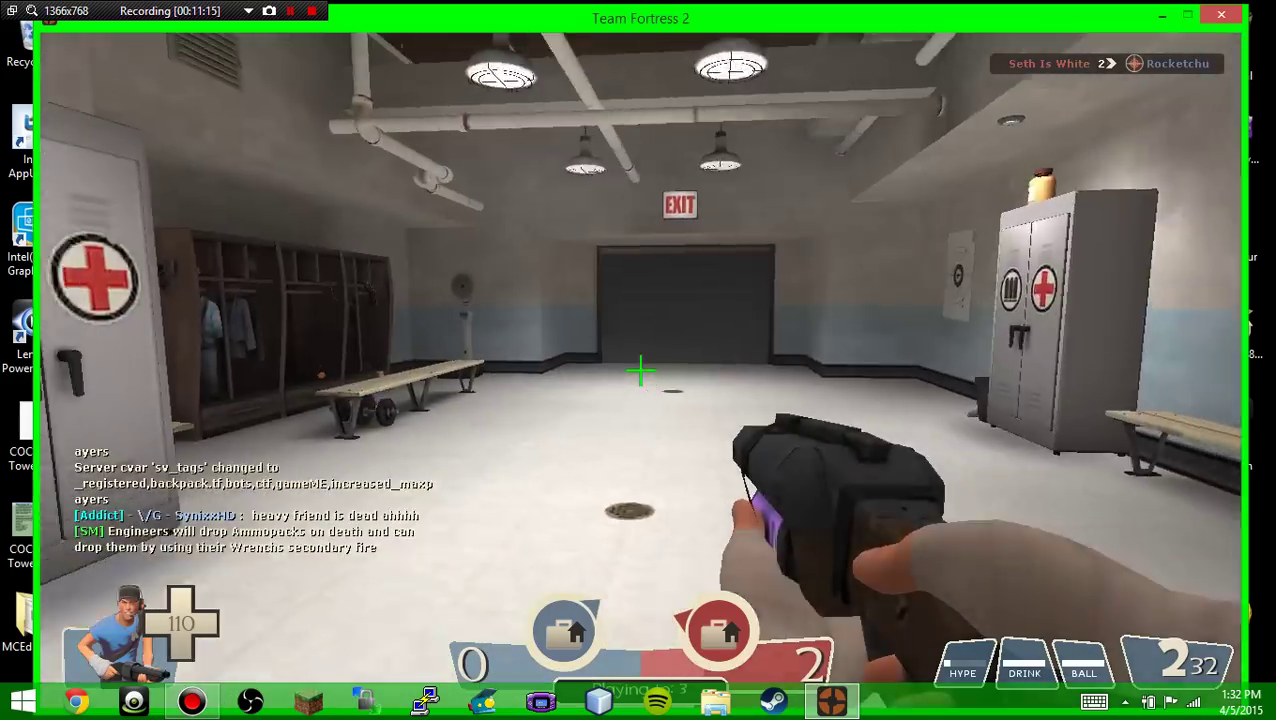
pyautogui.press('w')
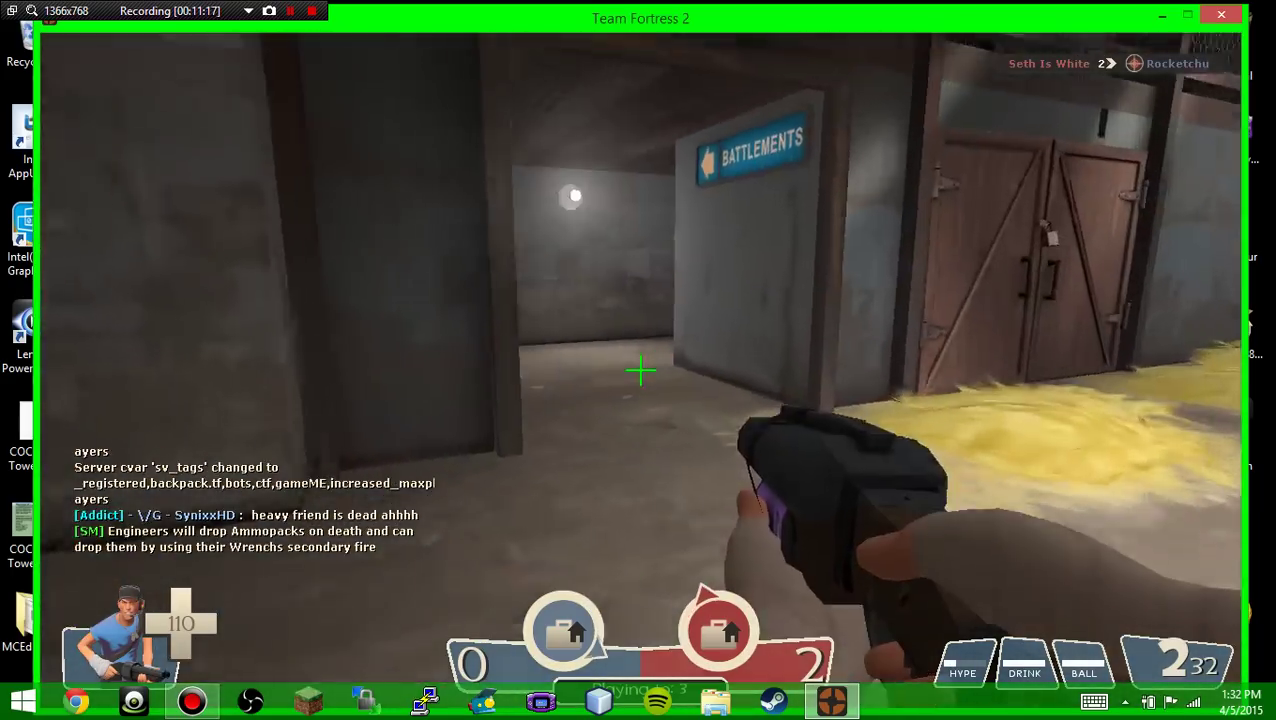
pyautogui.press('w')
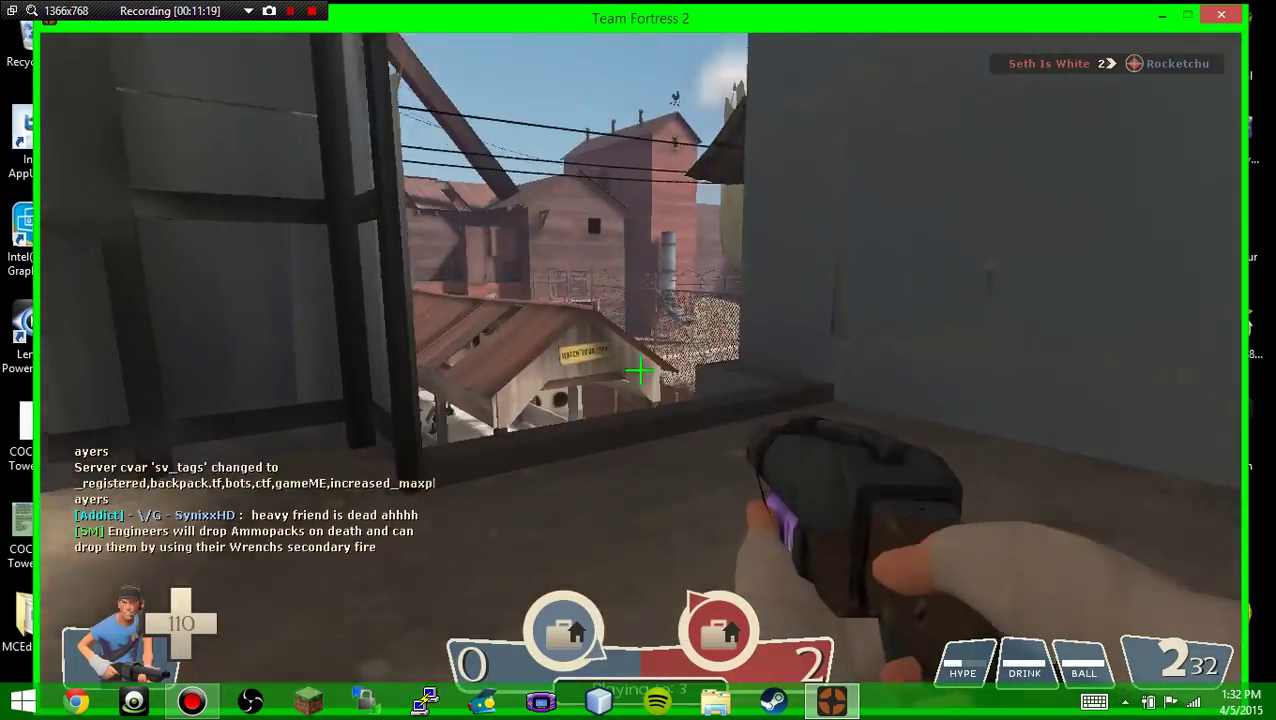
pyautogui.press('w')
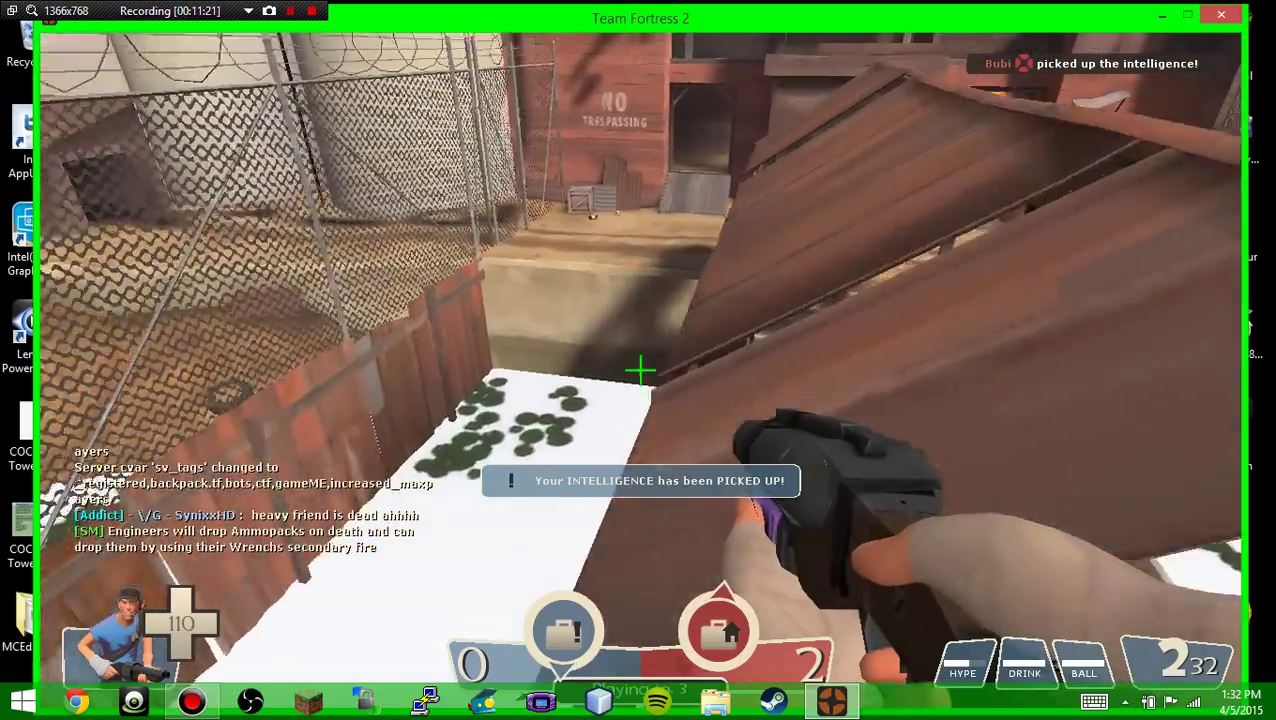
pyautogui.press('w')
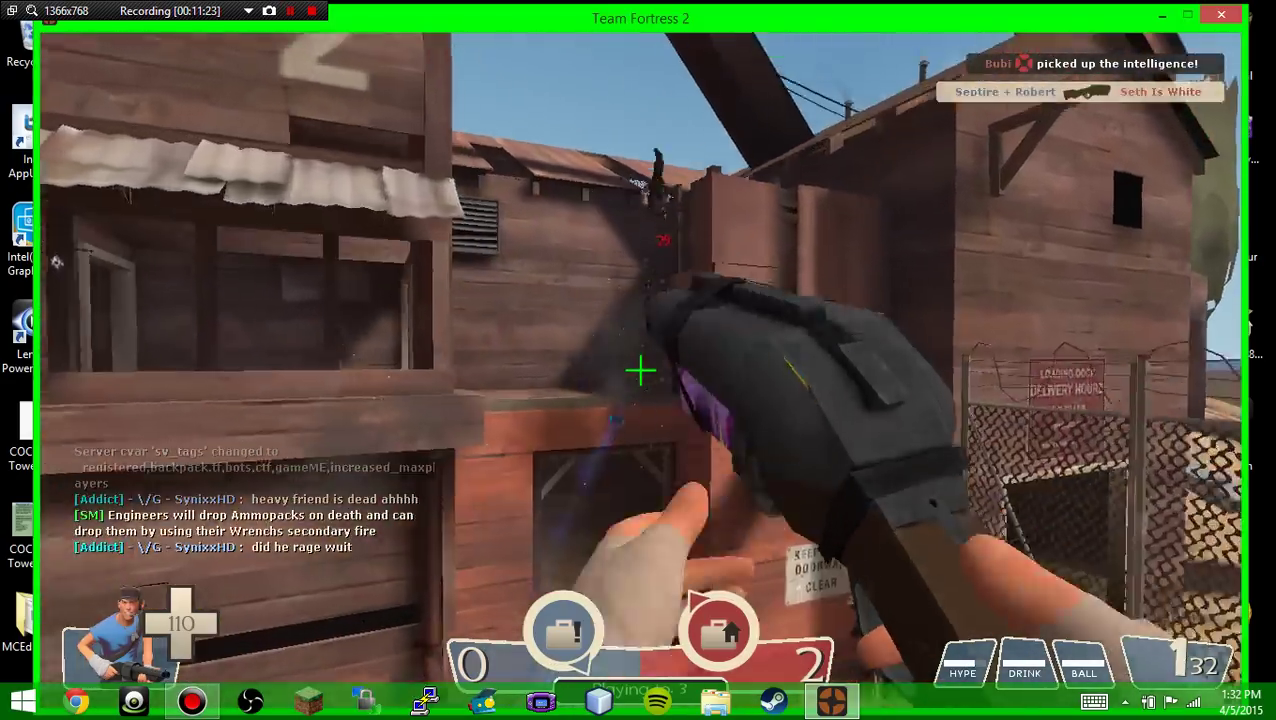
pyautogui.press('w')
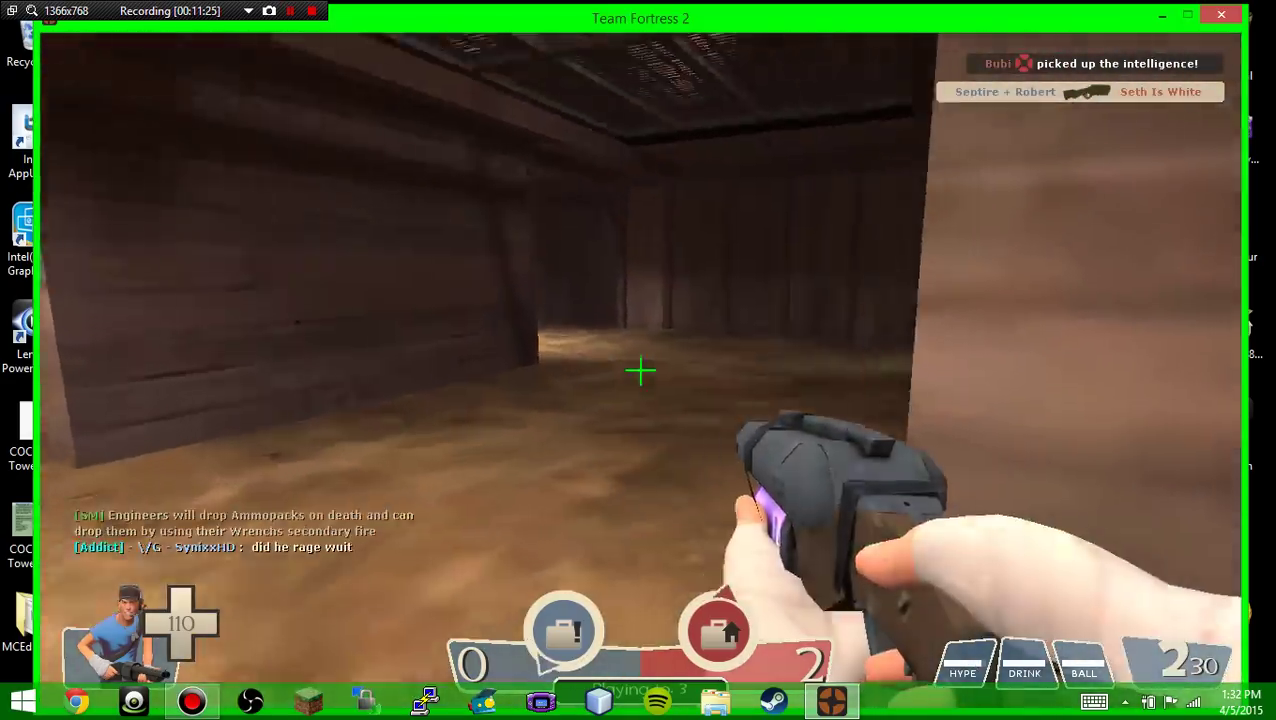
pyautogui.press('w')
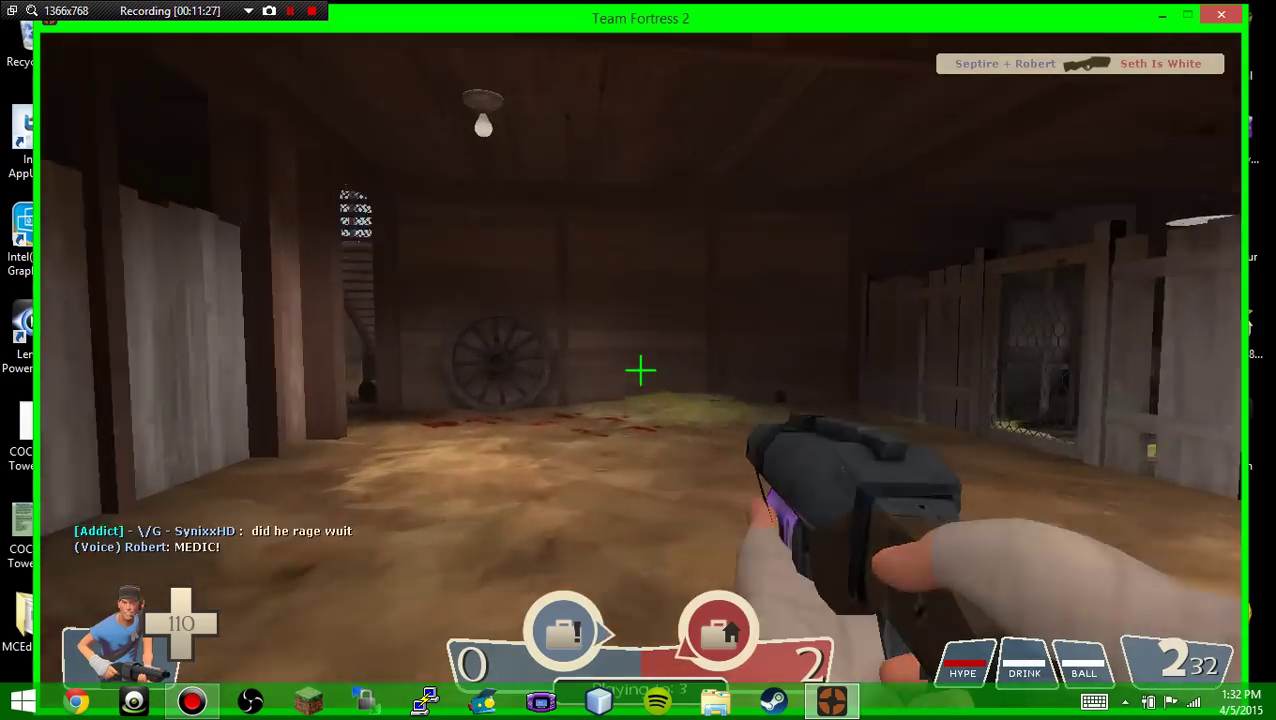
pyautogui.press('w')
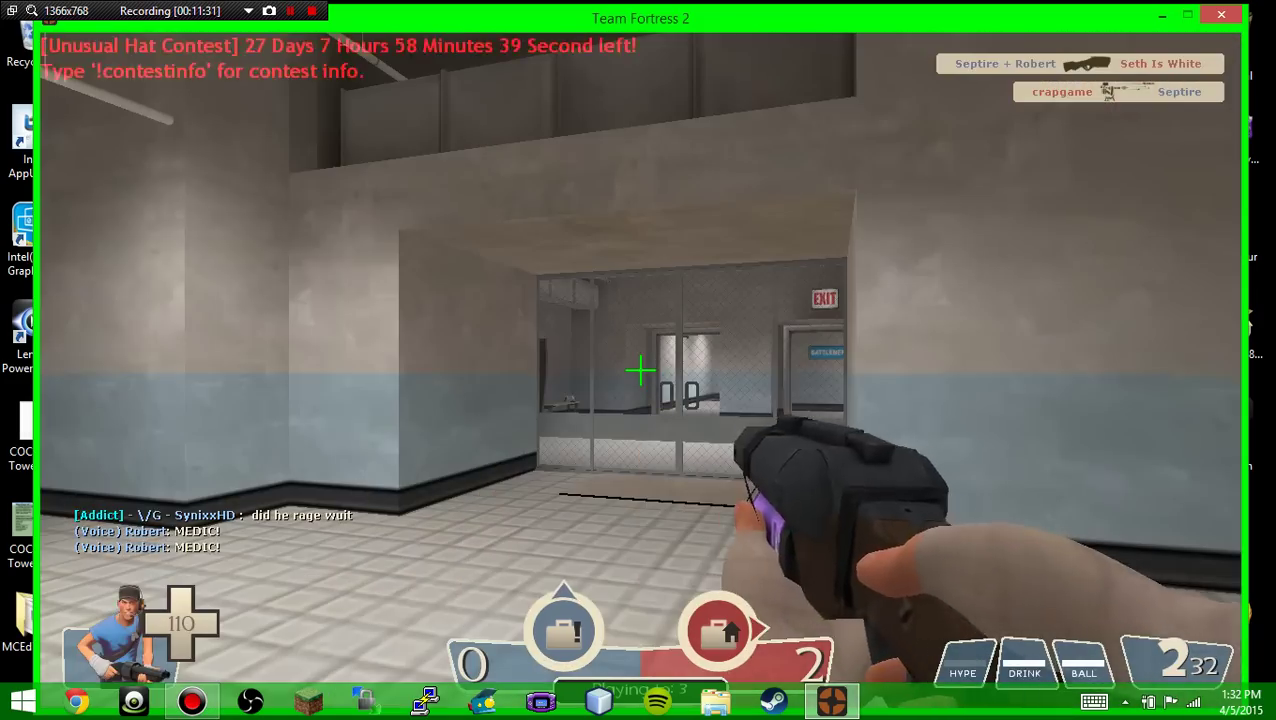
pyautogui.press(',')
# - Spawn as Soldier, restock at the resupply lockers, and head down the corridor toward BATTLEMENTS
pyautogui.click(325, 127)
pyautogui.press('w')
pyautogui.press('w')
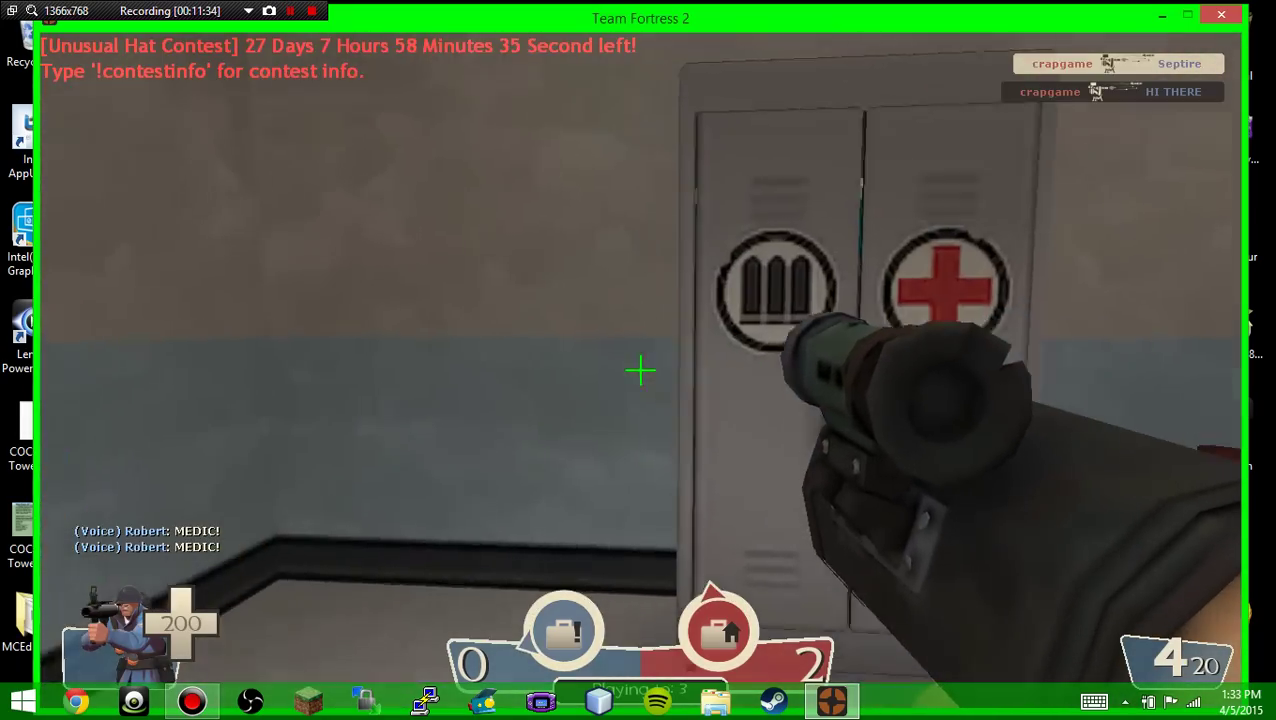
pyautogui.press('w')
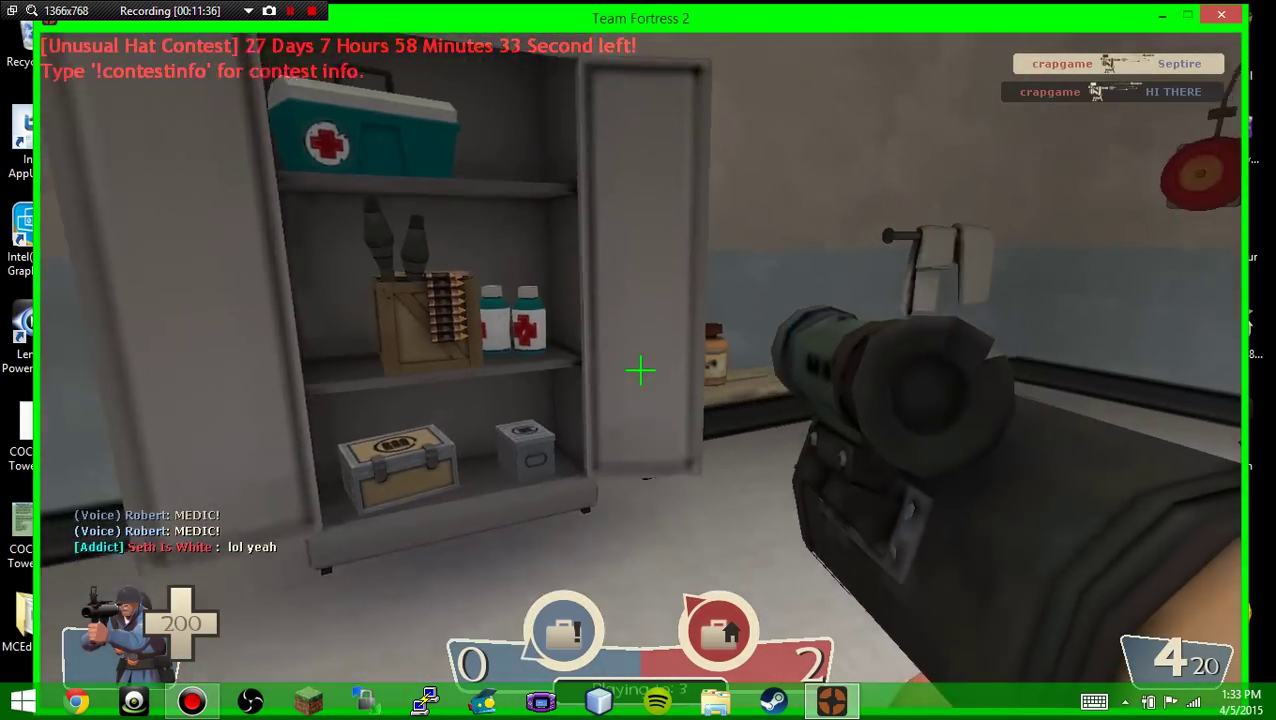
pyautogui.press('w')
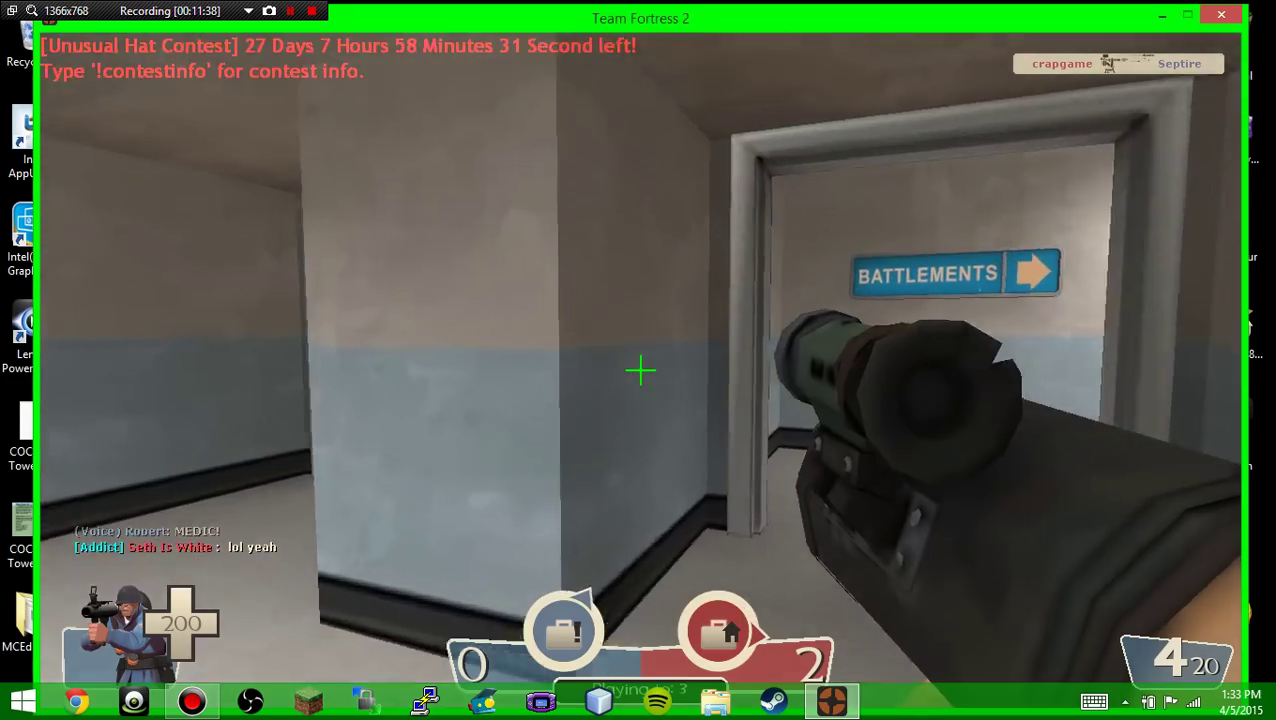
pyautogui.press('w')
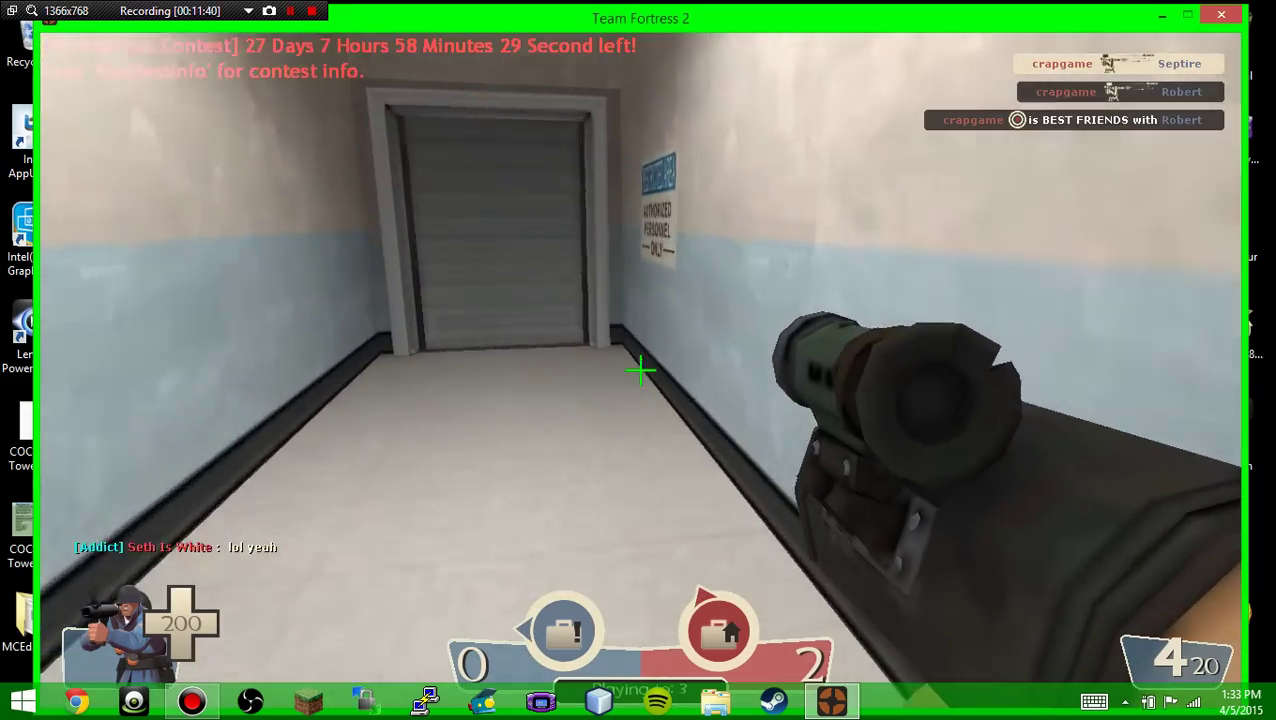
pyautogui.press('w')
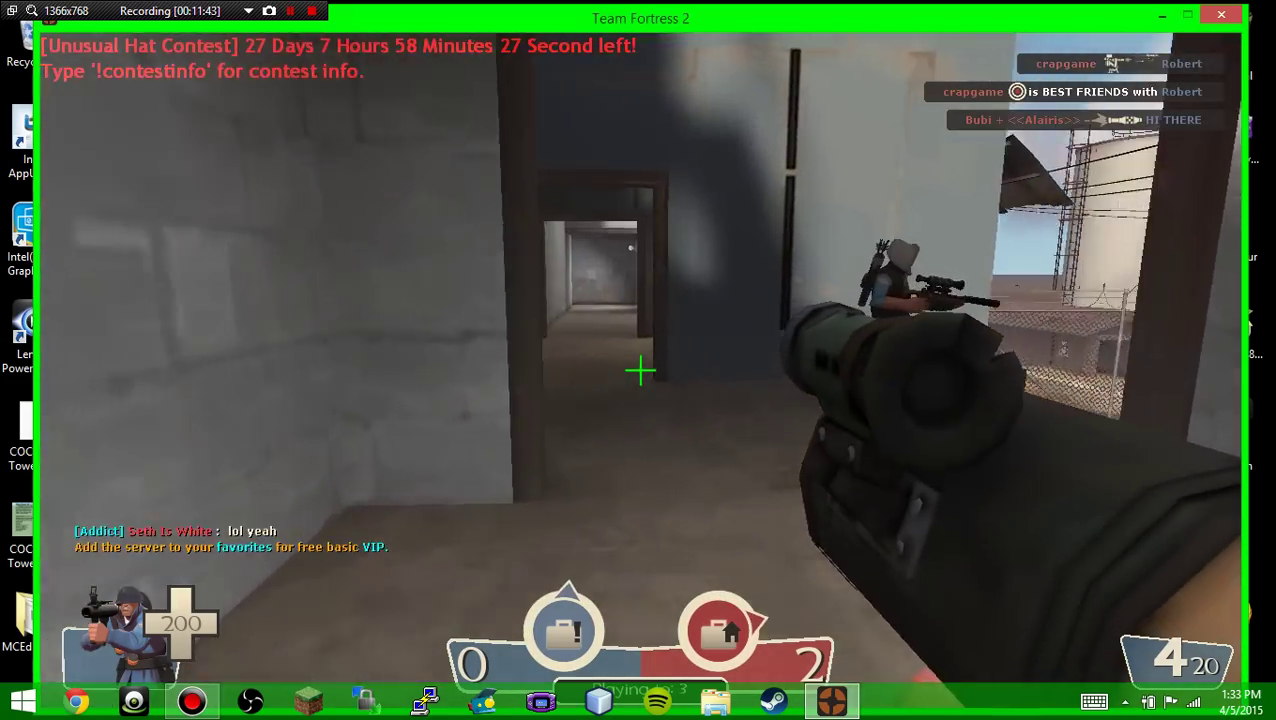
# - From the outdoor ledge and crate, fire rockets at the enemy Soldier
pyautogui.press('w')
pyautogui.click(640, 371)
pyautogui.press('w')
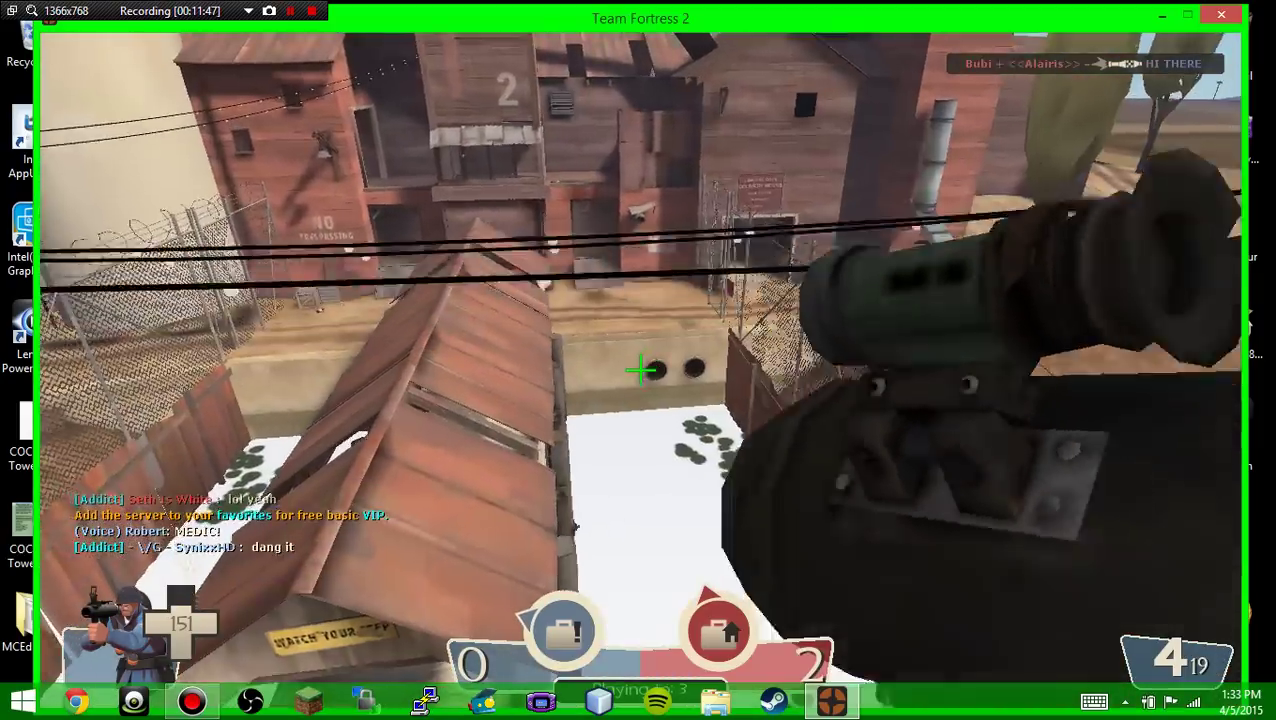
pyautogui.press('w')
pyautogui.press('w')
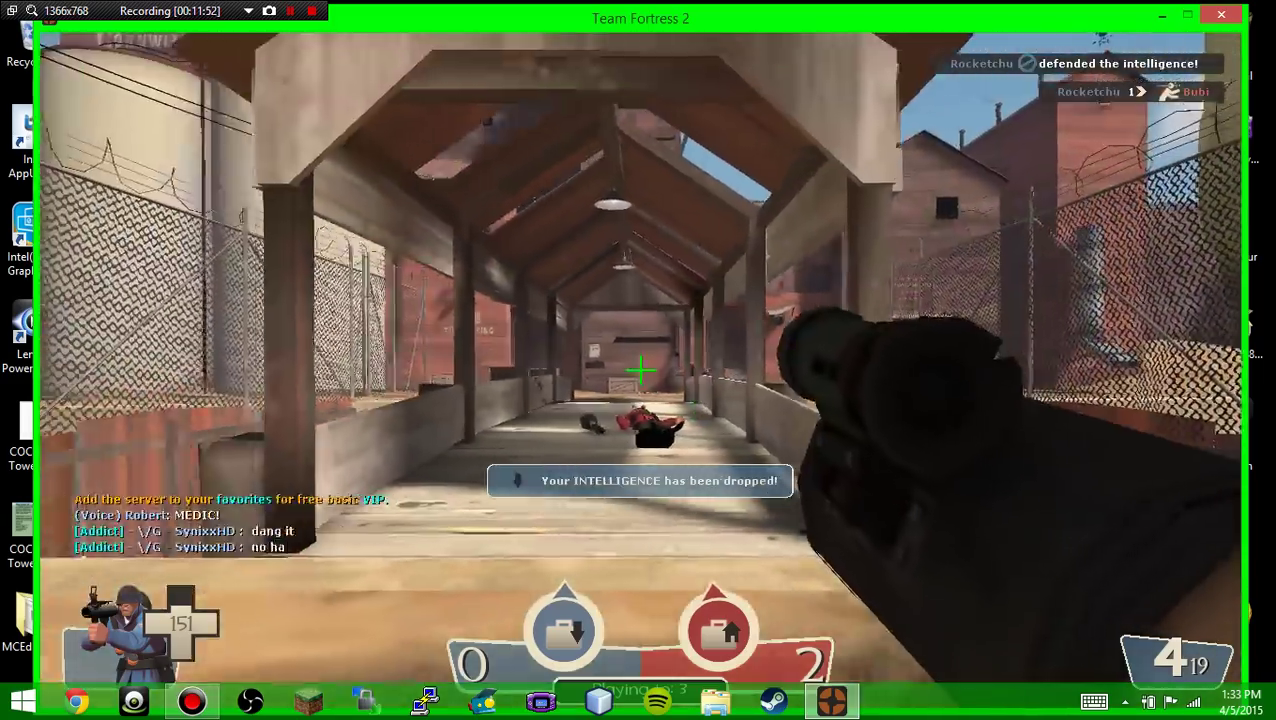
pyautogui.click(640, 371)
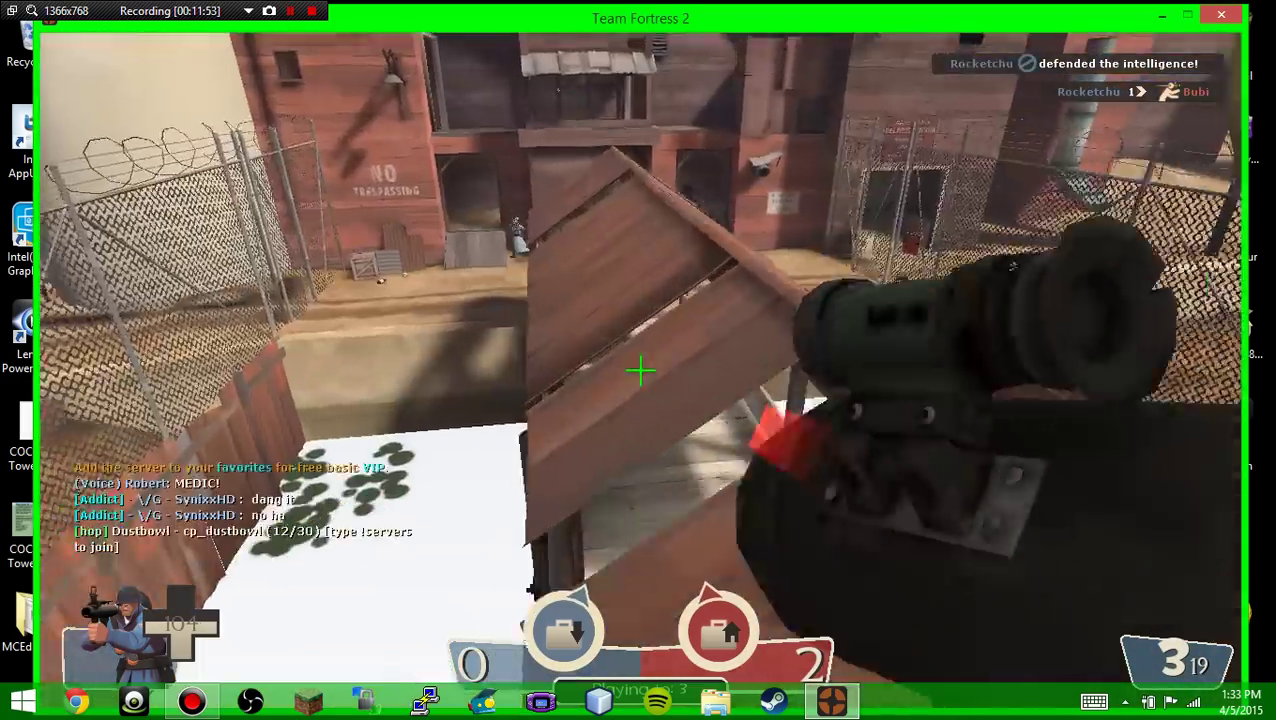
pyautogui.press('w')
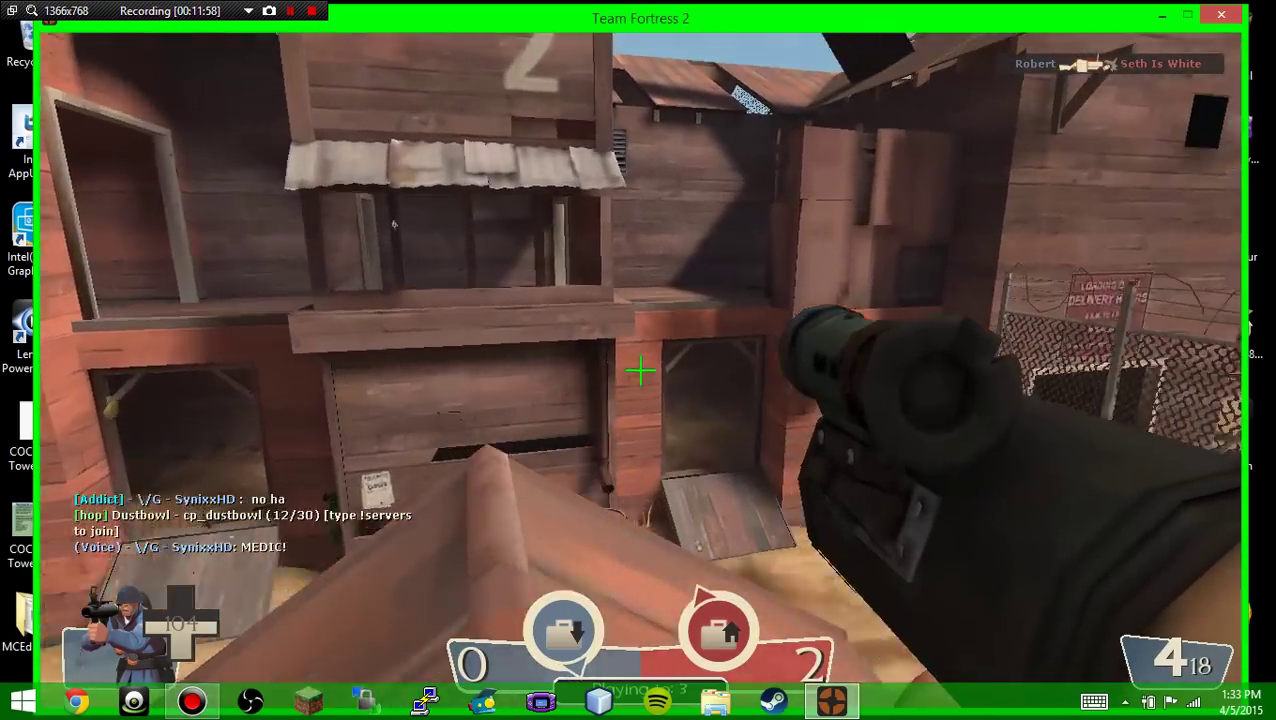
pyautogui.click(640, 371)
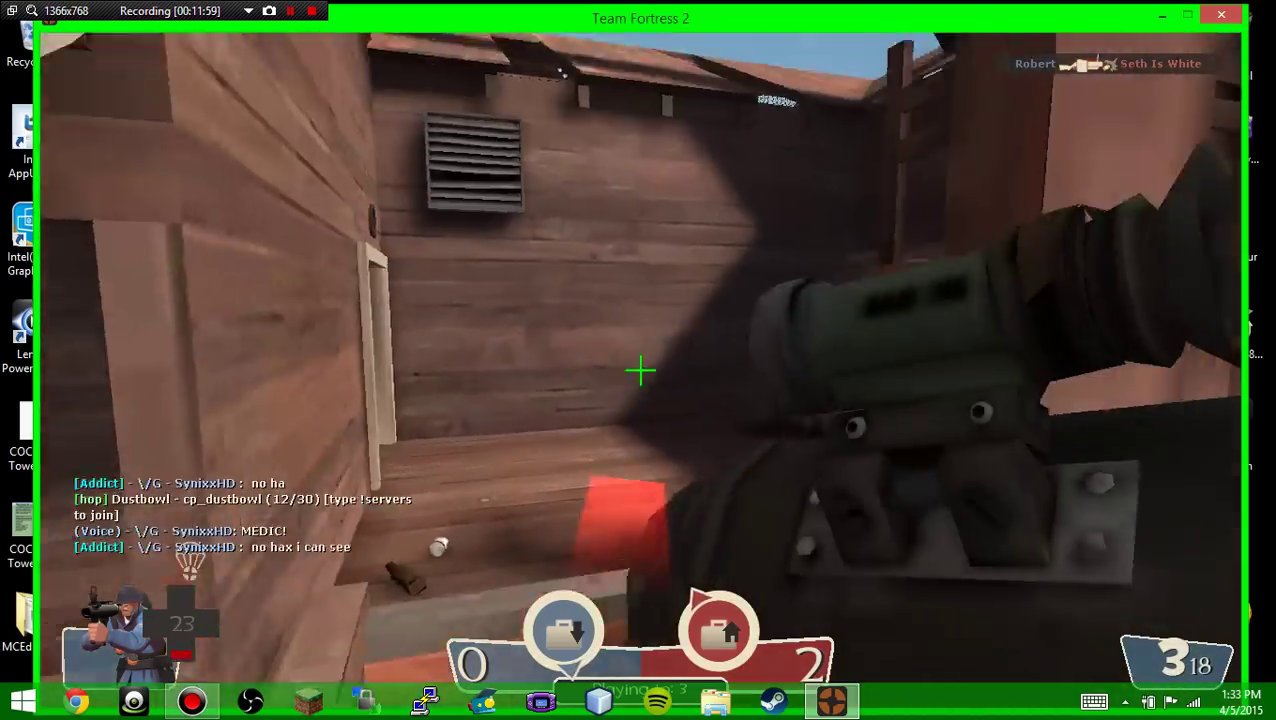
pyautogui.click(640, 371)
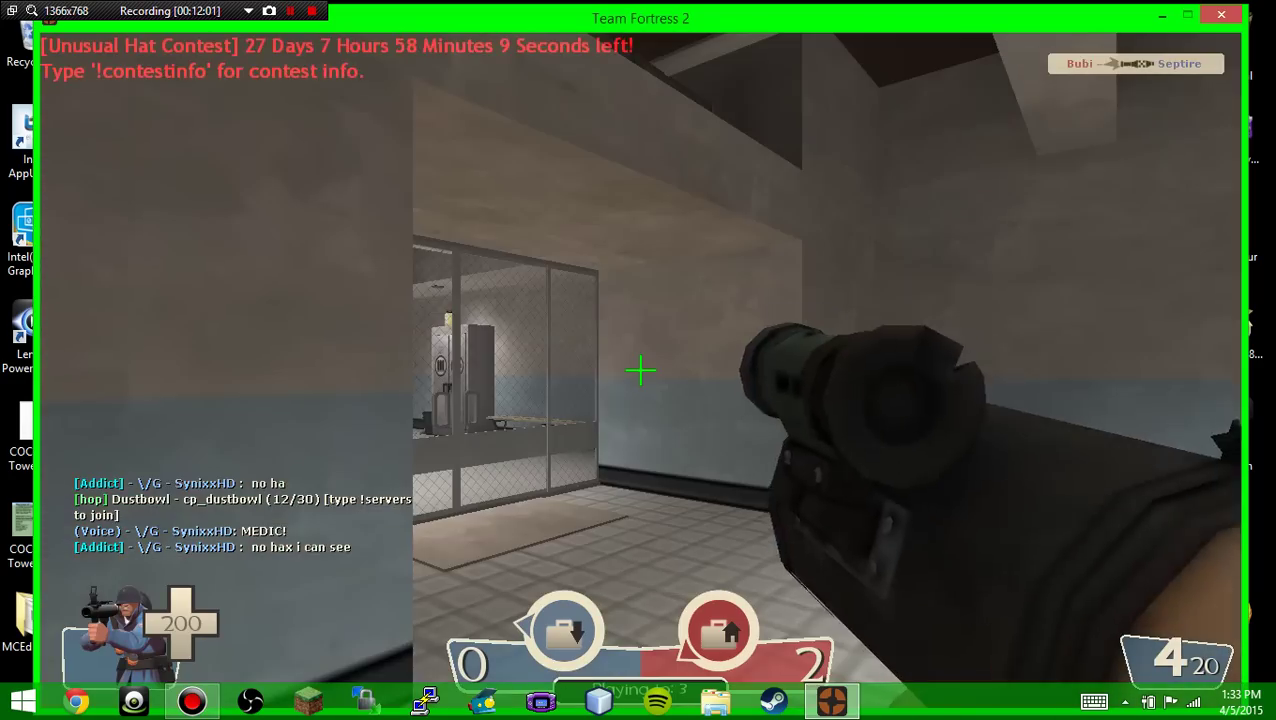
# - Cross into the courtyard, firing rockets near building 2 and at the enemy Pyro
pyautogui.press('w')
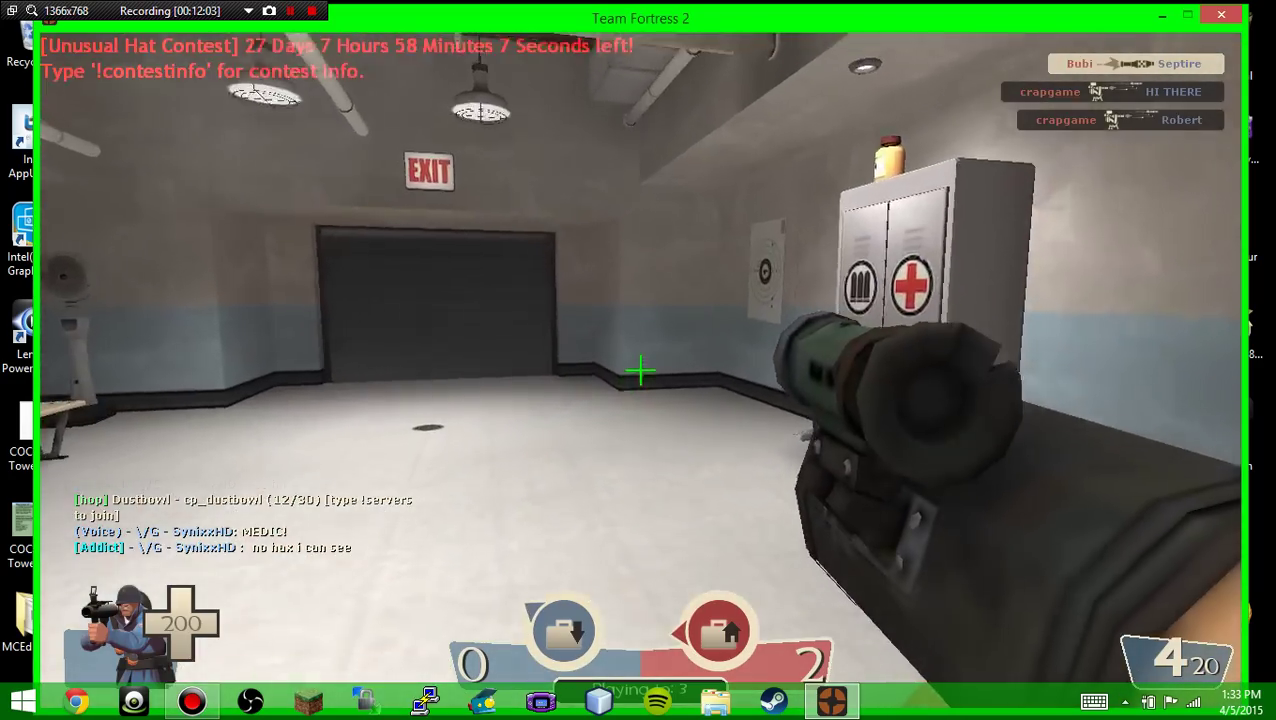
pyautogui.press('w')
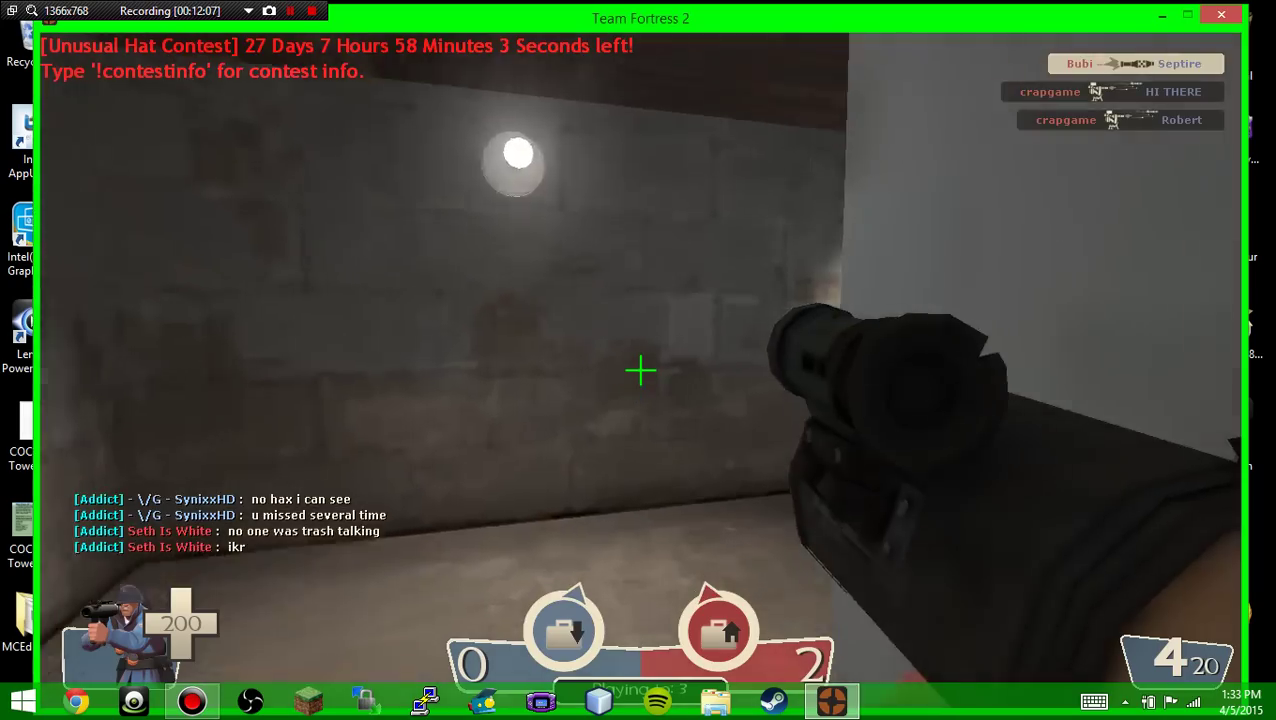
pyautogui.press('w')
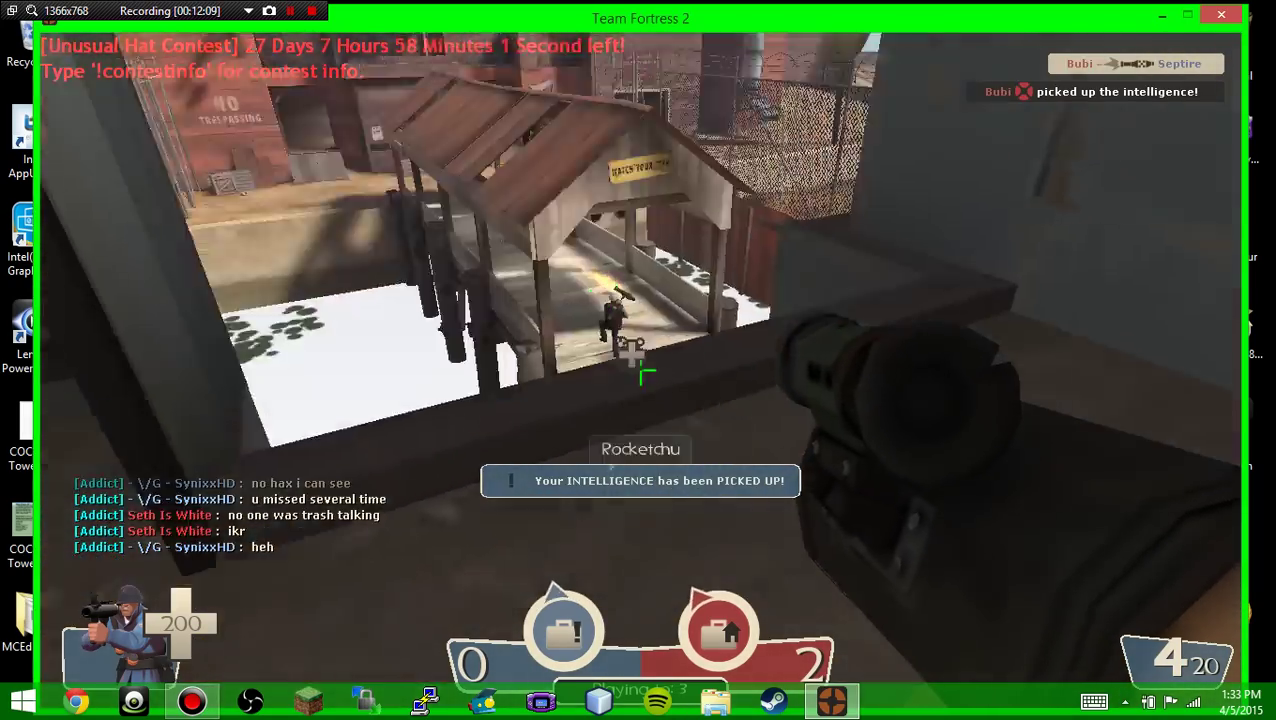
pyautogui.click(640, 372)
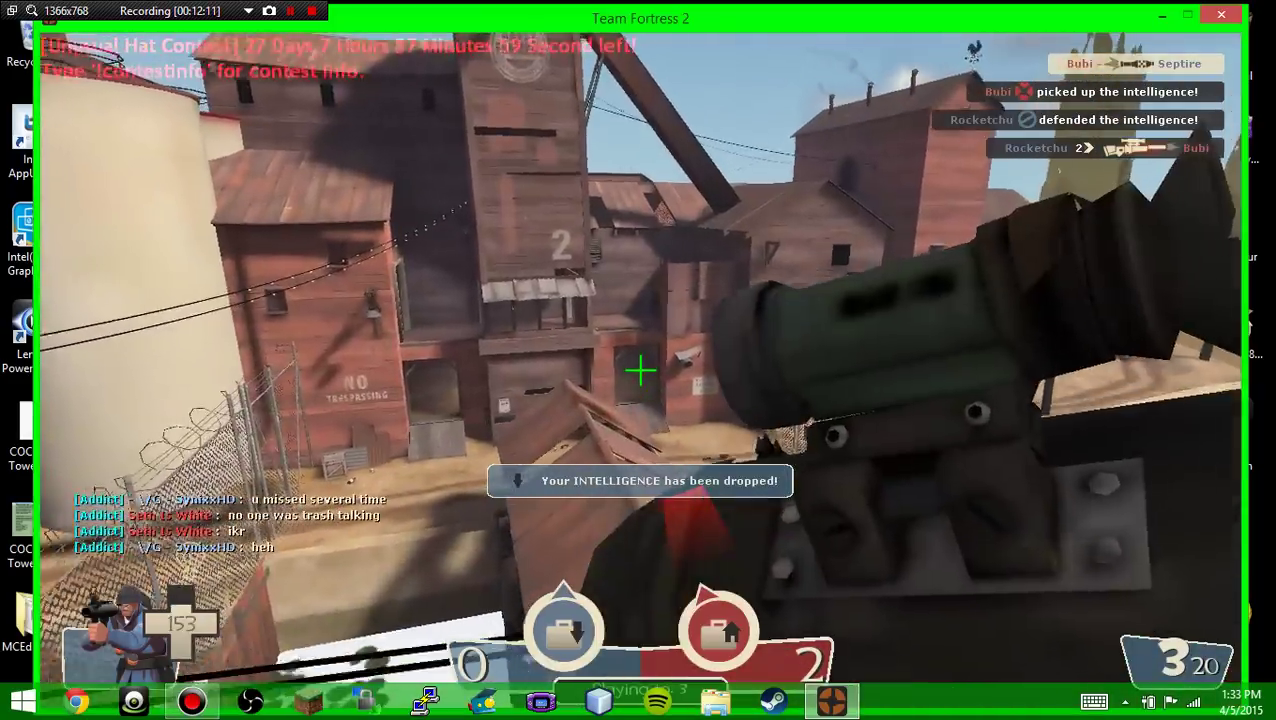
pyautogui.press('w')
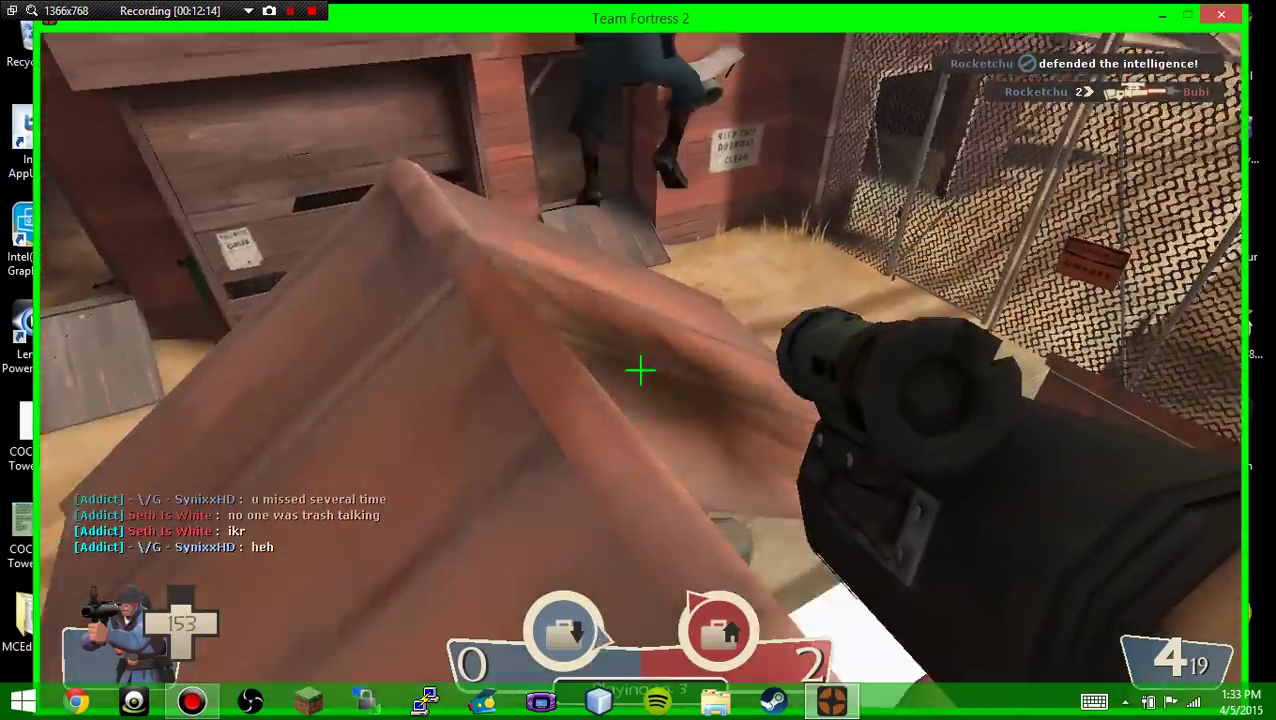
pyautogui.click(640, 372)
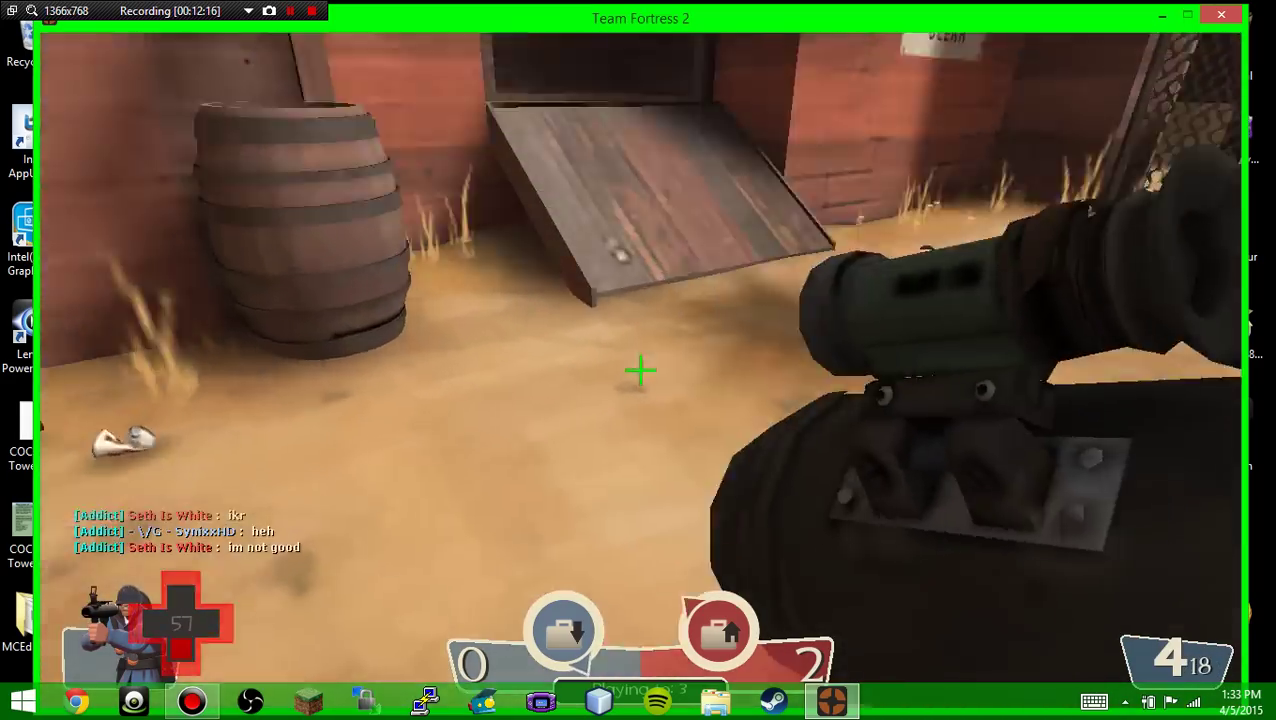
pyautogui.click(640, 372)
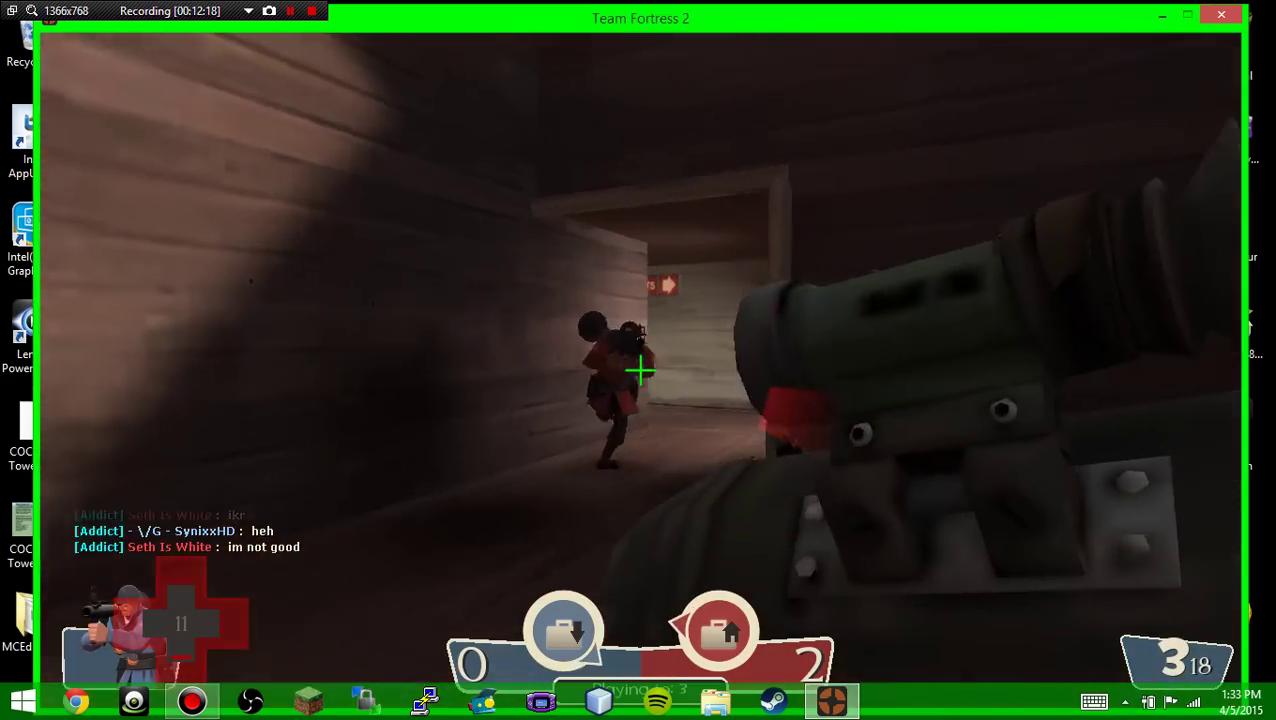
pyautogui.click(640, 372)
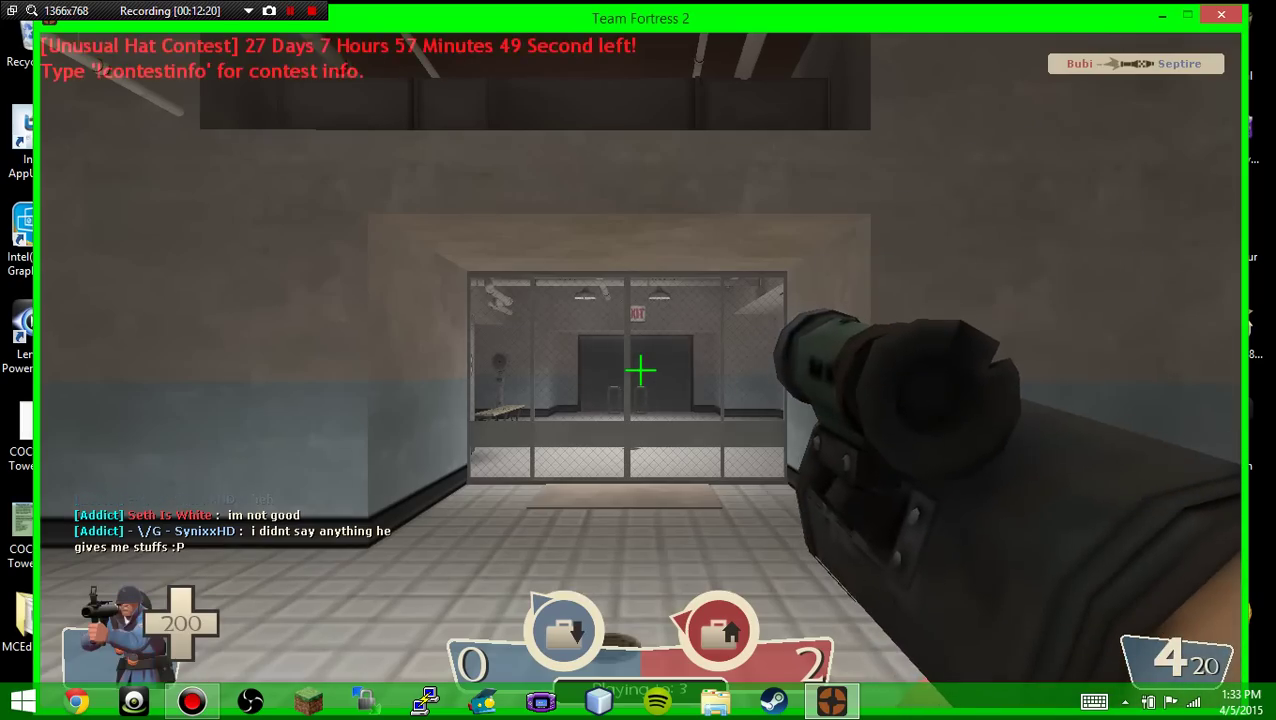
# - Pass through the locker room and rocket-jump from the doorway over the rooftops
pyautogui.press('w')
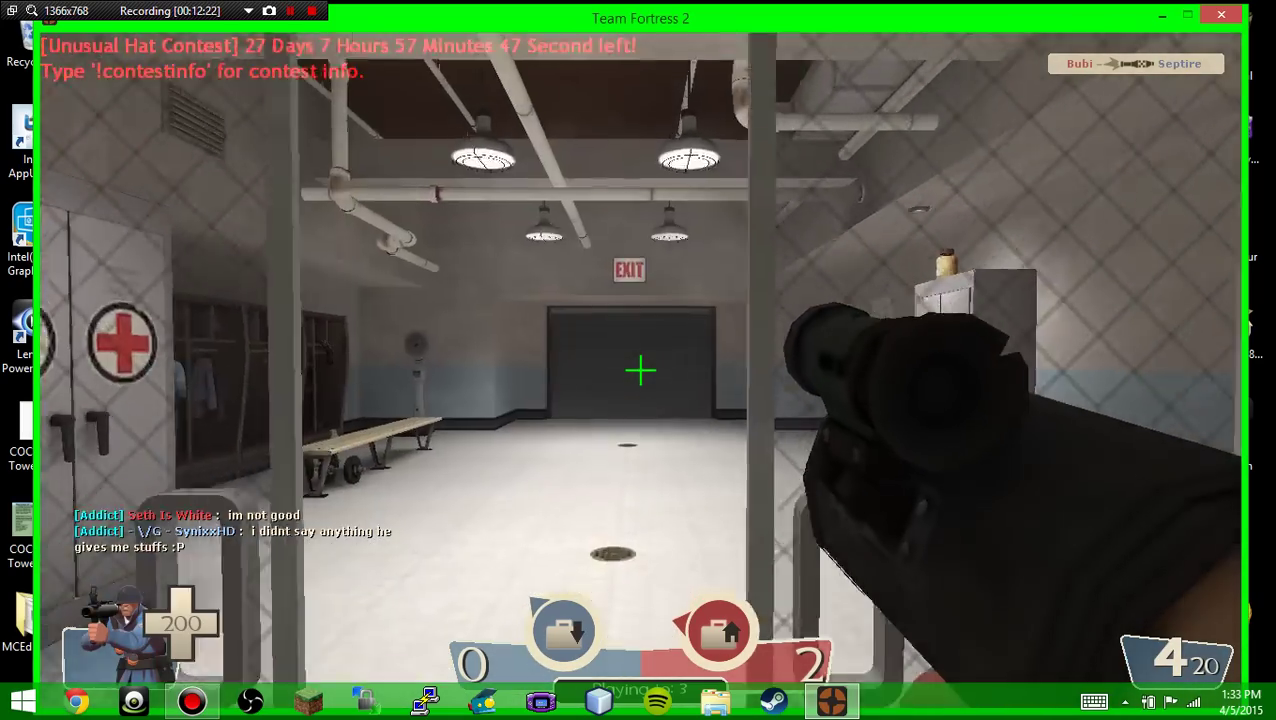
pyautogui.press('w')
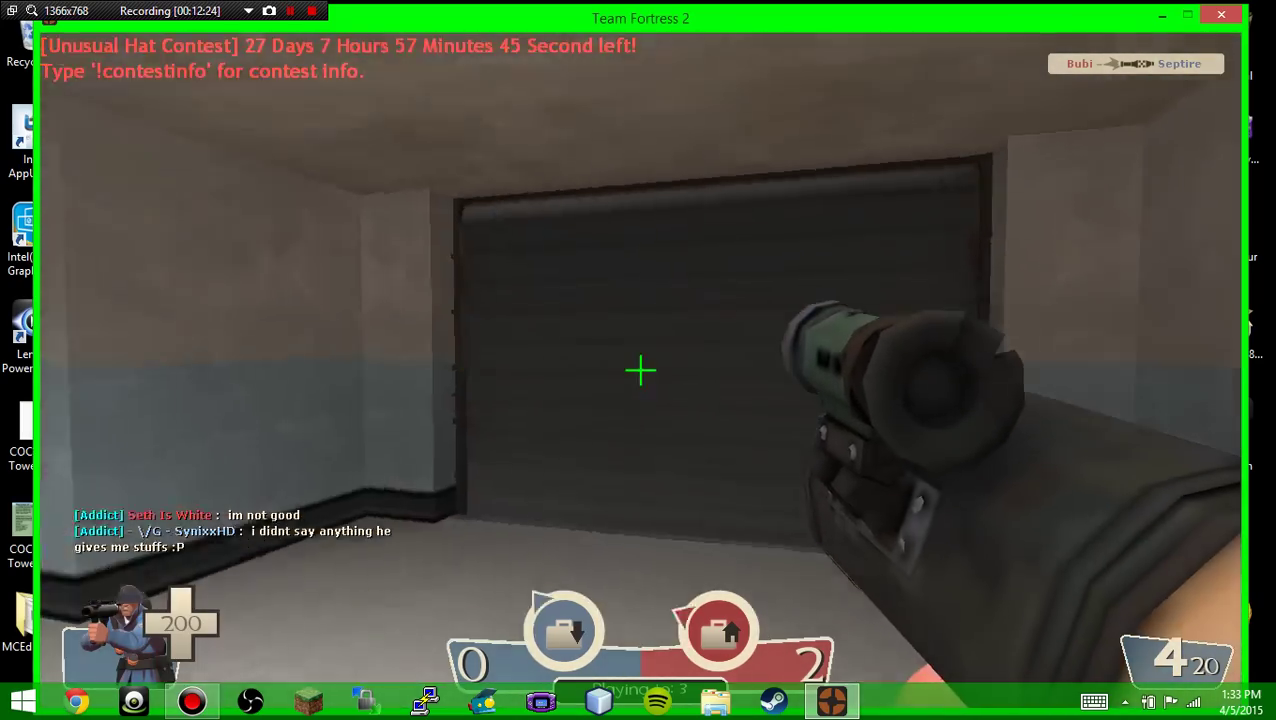
pyautogui.press('w')
pyautogui.press('w')
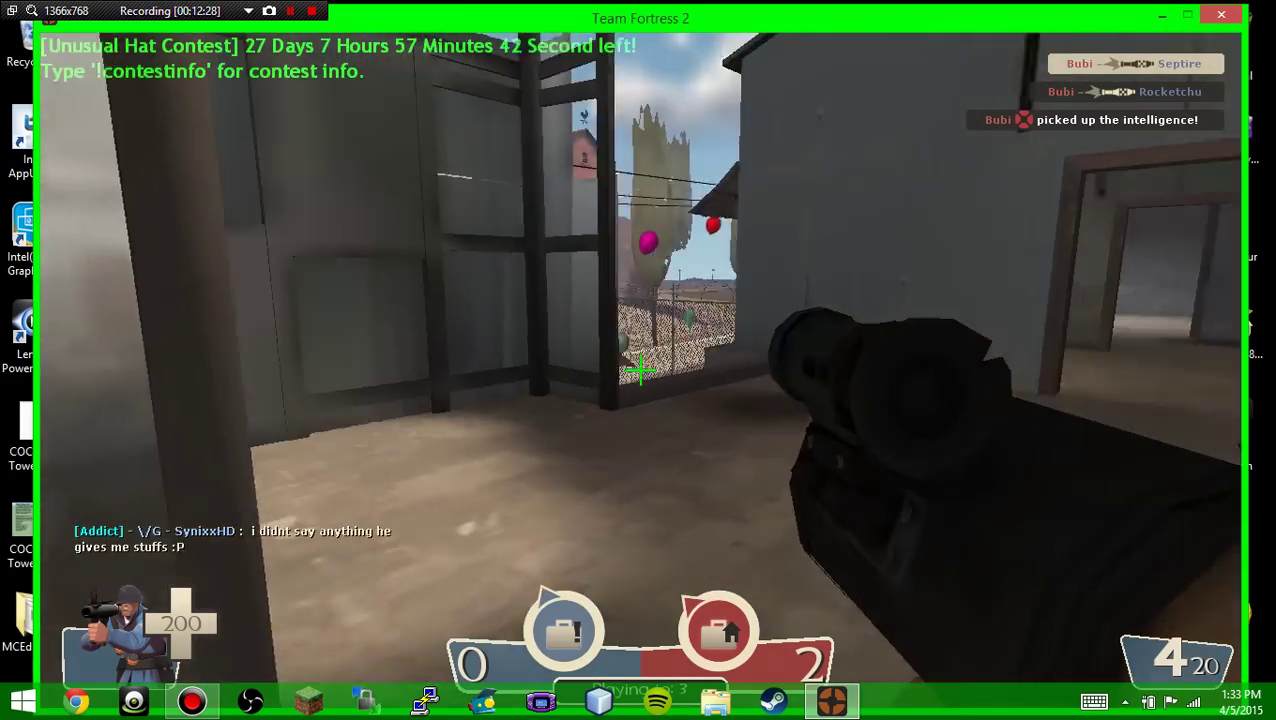
pyautogui.press('w')
pyautogui.press('space')
pyautogui.click(640, 370)
pyautogui.press('w')
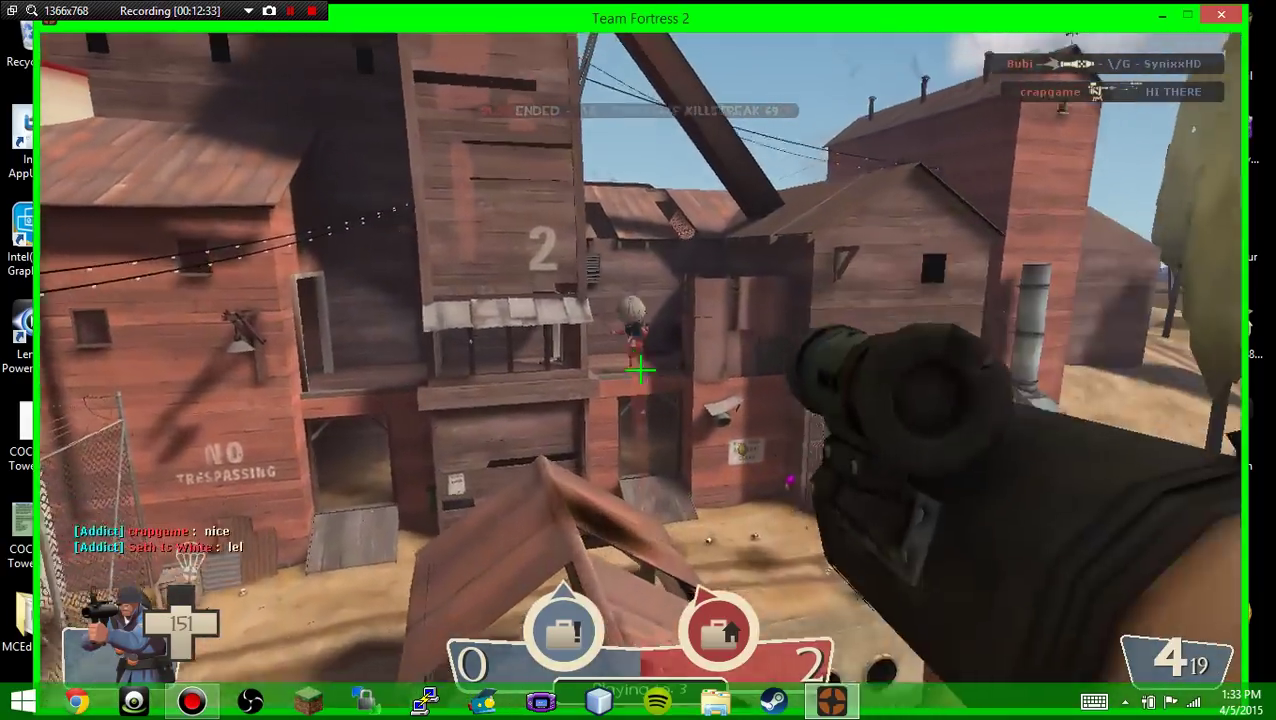
# - Fire rockets at the buildings ahead and push into the enemy's wooden building hallway
pyautogui.press('w')
pyautogui.click(640, 370)
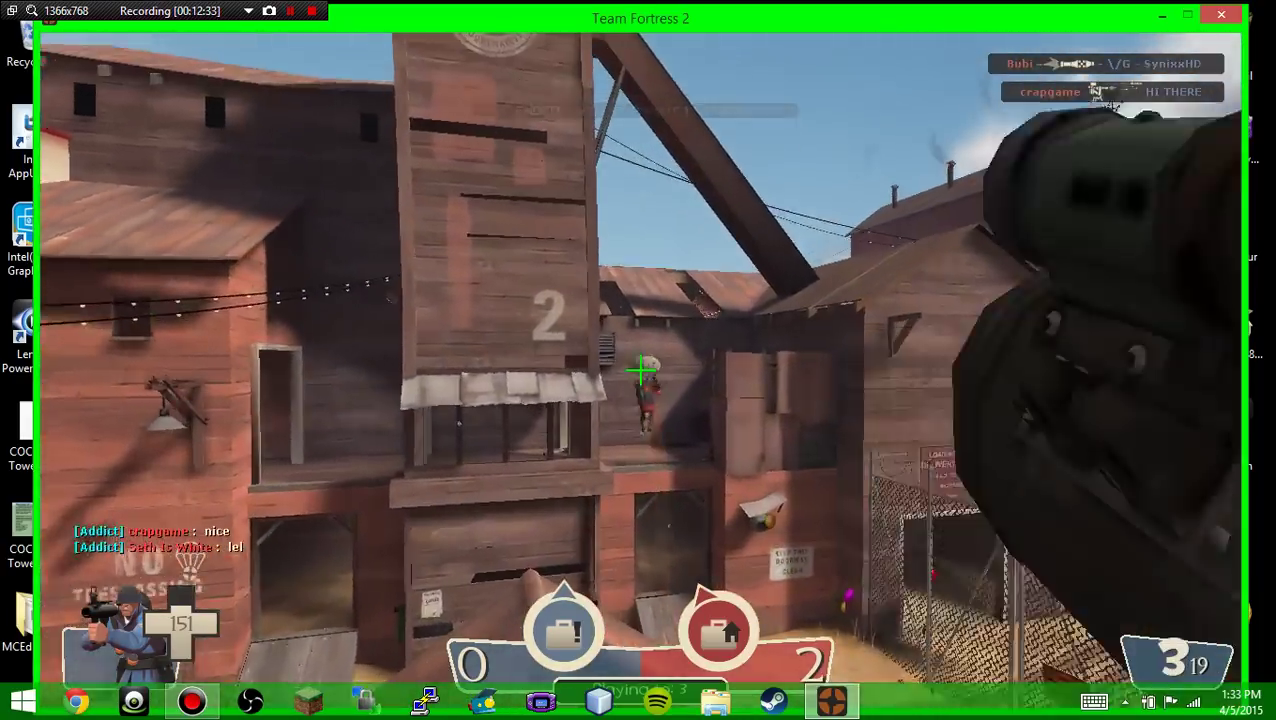
pyautogui.click(640, 370)
pyautogui.click(640, 370)
pyautogui.press('w')
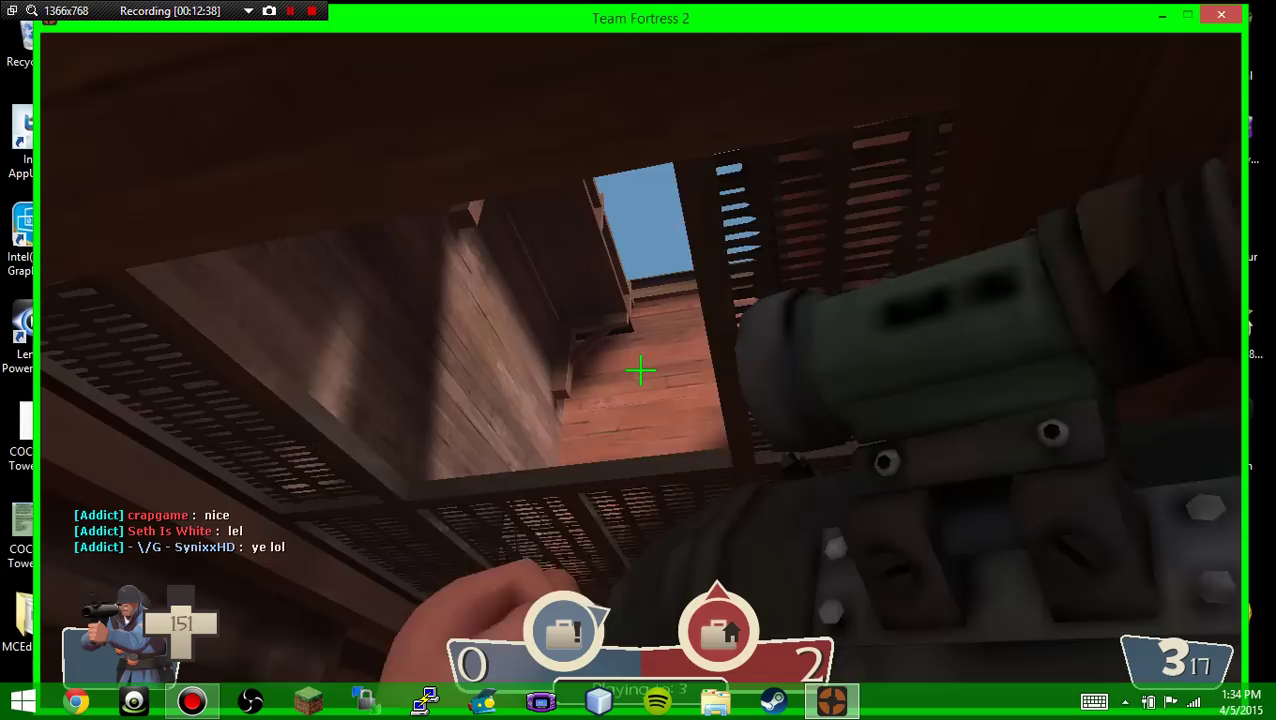
pyautogui.click(640, 370)
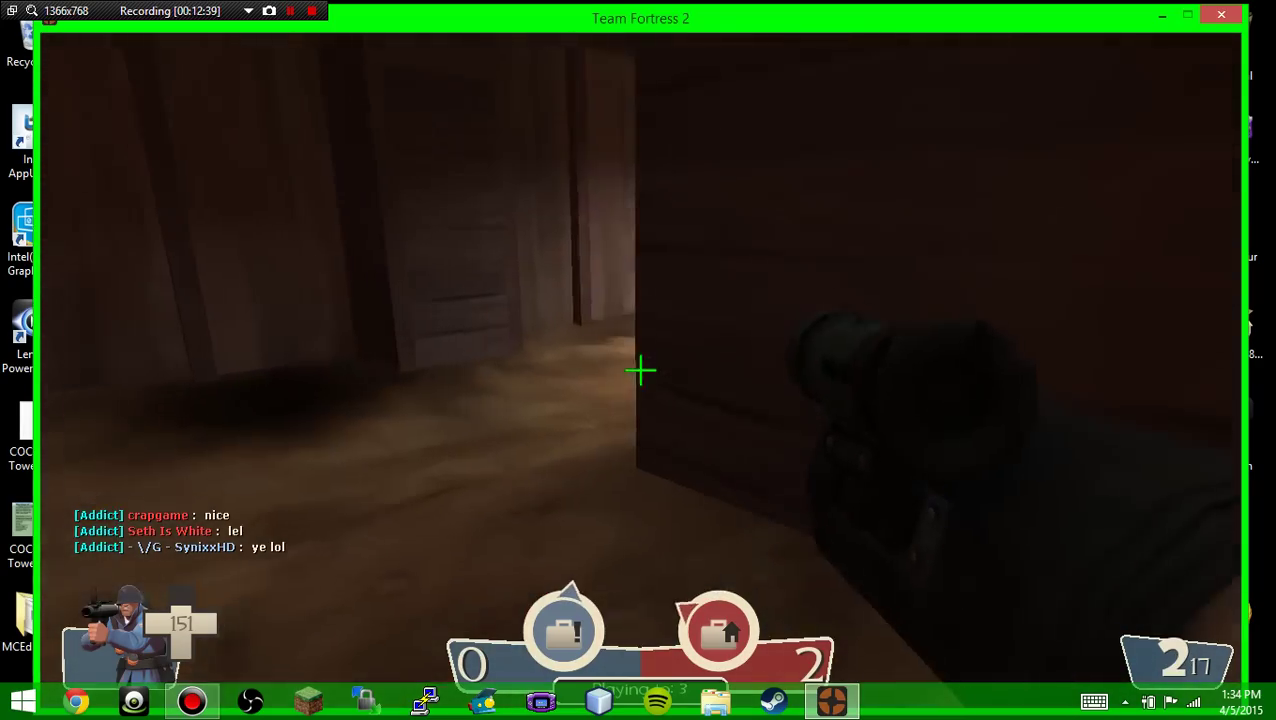
pyautogui.press('w')
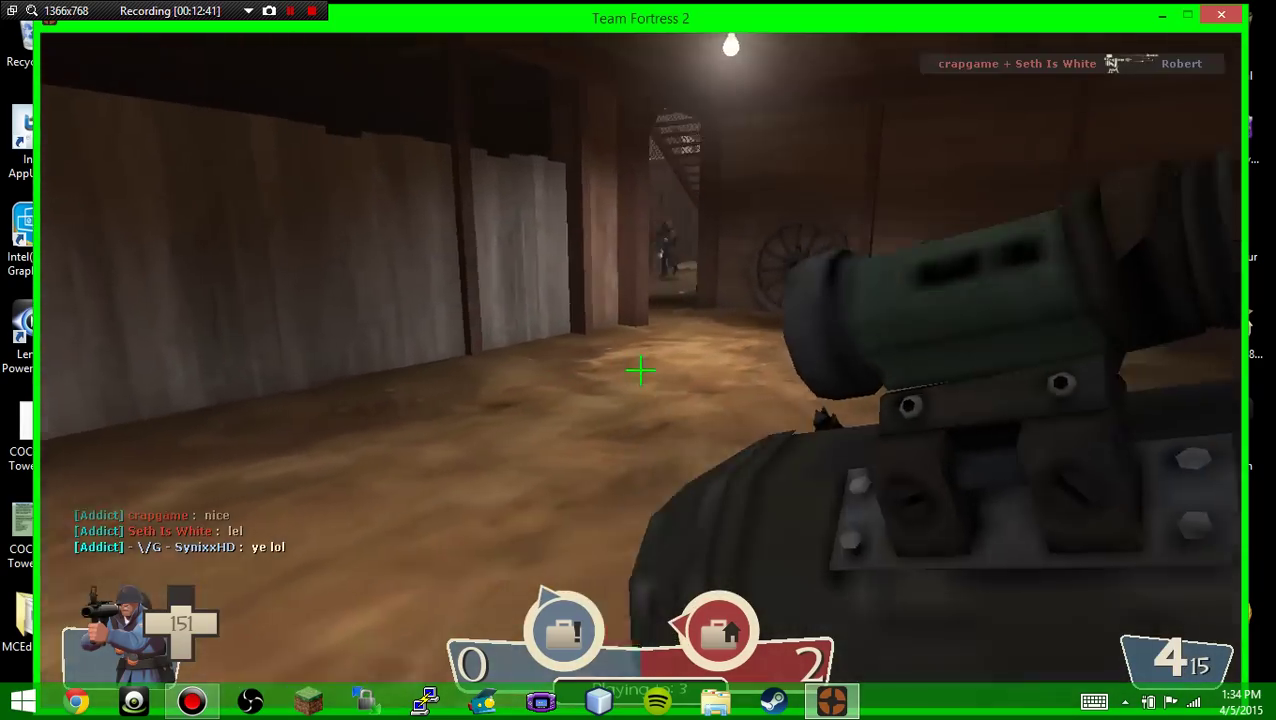